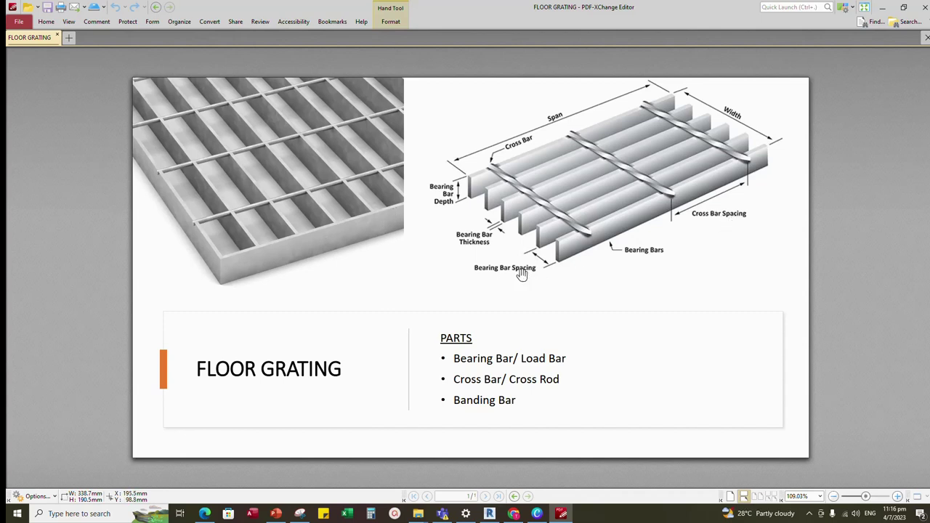
Switch to Revit and create a new family from the Metric Generic Model template.
{"action": "left_click", "coordinate": [489, 513]}
{"action": "left_click", "coordinate": [16, 18]}
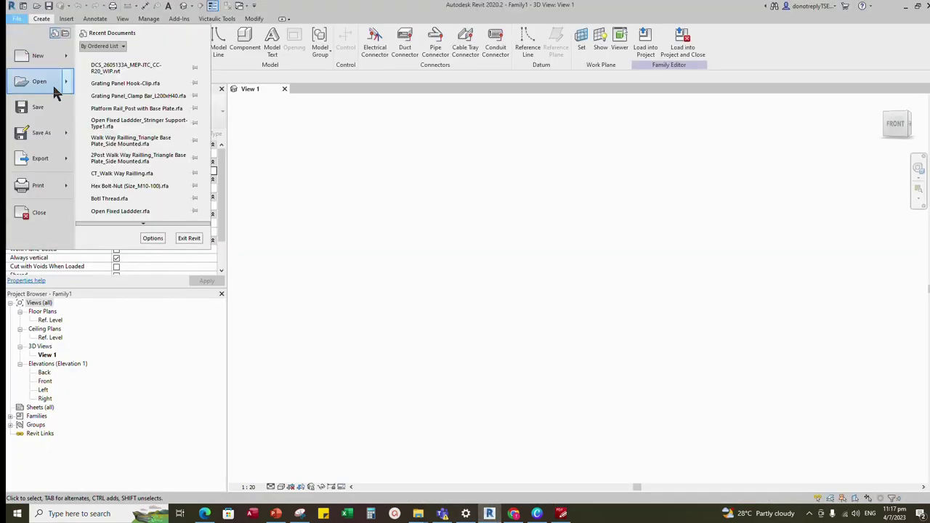
{"action": "mouse_move", "coordinate": [64, 56]}
{"action": "left_click", "coordinate": [122, 89]}
{"action": "scroll", "coordinate": [465, 225], "scroll_direction": "down", "scroll_amount": 8}
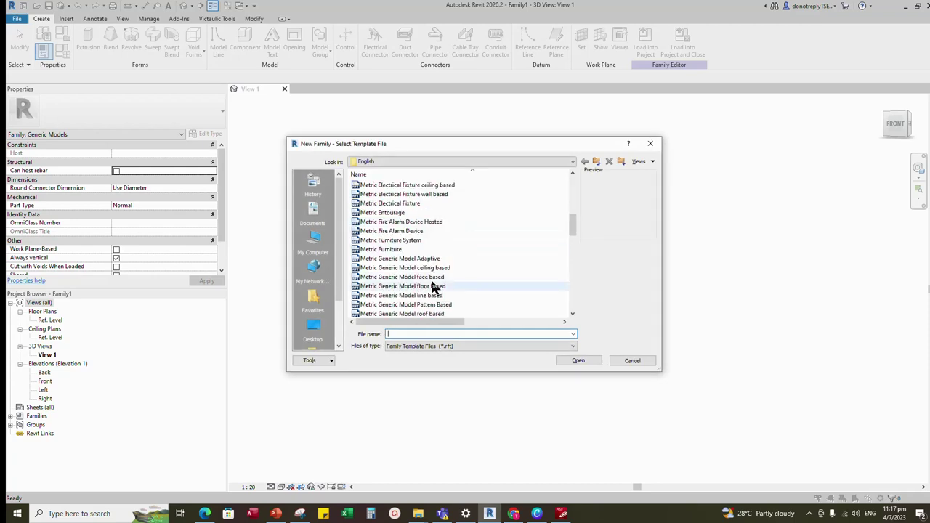
{"action": "scroll", "coordinate": [428, 279], "scroll_direction": "up", "scroll_amount": 1}
{"action": "left_click", "coordinate": [404, 231]}
{"action": "left_click", "coordinate": [578, 361]}
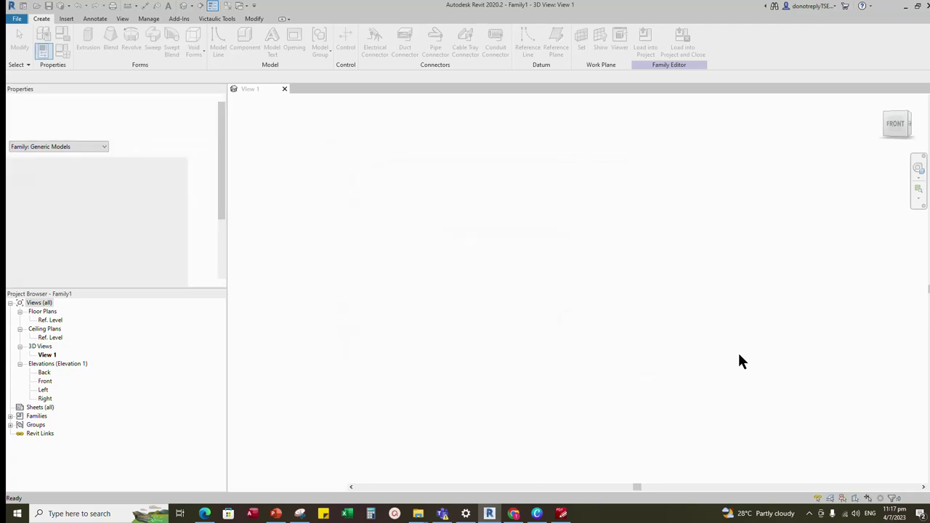
{"action": "scroll", "coordinate": [678, 285], "scroll_direction": "up", "scroll_amount": 2}
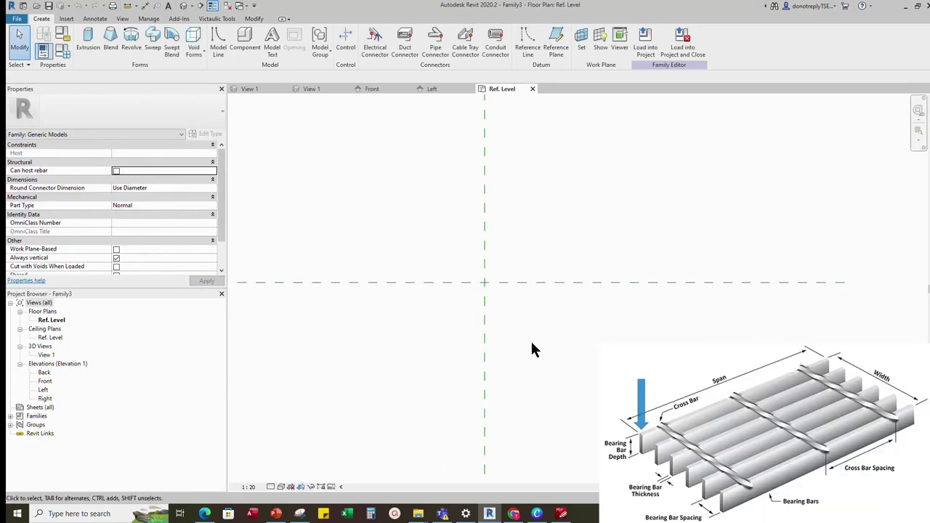
{"action": "scroll", "coordinate": [524, 343], "scroll_direction": "down", "scroll_amount": 2}
{"action": "scroll", "coordinate": [501, 311], "scroll_direction": "up", "scroll_amount": 2}
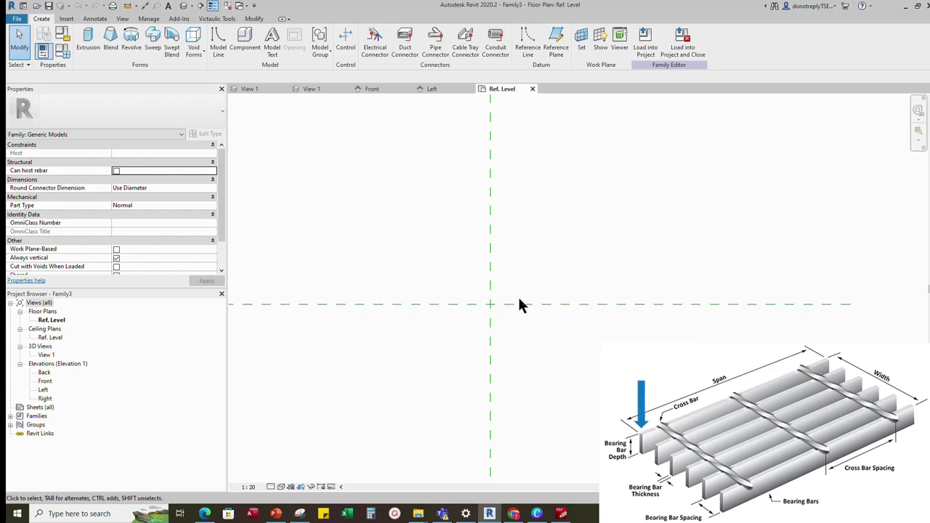
{"action": "scroll", "coordinate": [685, 294], "scroll_direction": "down", "scroll_amount": 2}
{"action": "middle_click_drag", "start_coordinate": [685, 294], "coordinate": [620, 308]}
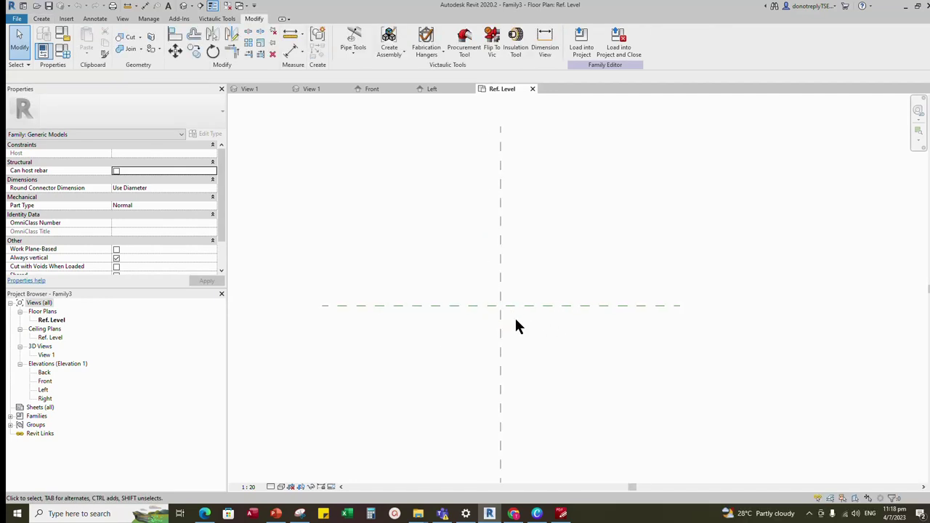
{"action": "scroll", "coordinate": [458, 334], "scroll_direction": "up", "scroll_amount": 1}
{"action": "left_click", "coordinate": [530, 265]}
{"action": "scroll", "coordinate": [570, 316], "scroll_direction": "down", "scroll_amount": 3}
{"action": "left_click", "coordinate": [620, 354]}
In the Ref. Level plan, add a vertical reference plane offset 1000 mm to the right of the Center (Left/Right) plane.
{"action": "left_click", "coordinate": [543, 280]}
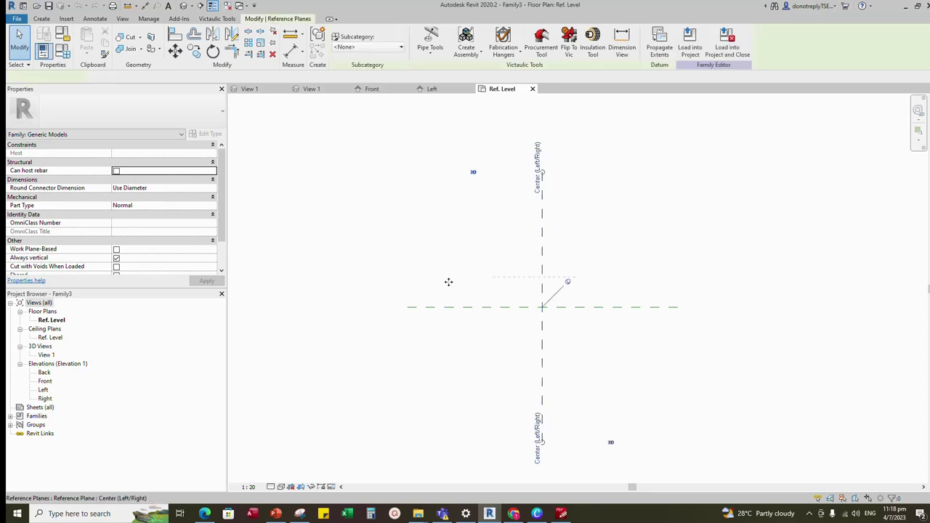
{"action": "scroll", "coordinate": [343, 295], "scroll_direction": "down", "scroll_amount": 2}
{"action": "scroll", "coordinate": [495, 247], "scroll_direction": "up", "scroll_amount": 3}
{"action": "scroll", "coordinate": [439, 252], "scroll_direction": "down", "scroll_amount": 2}
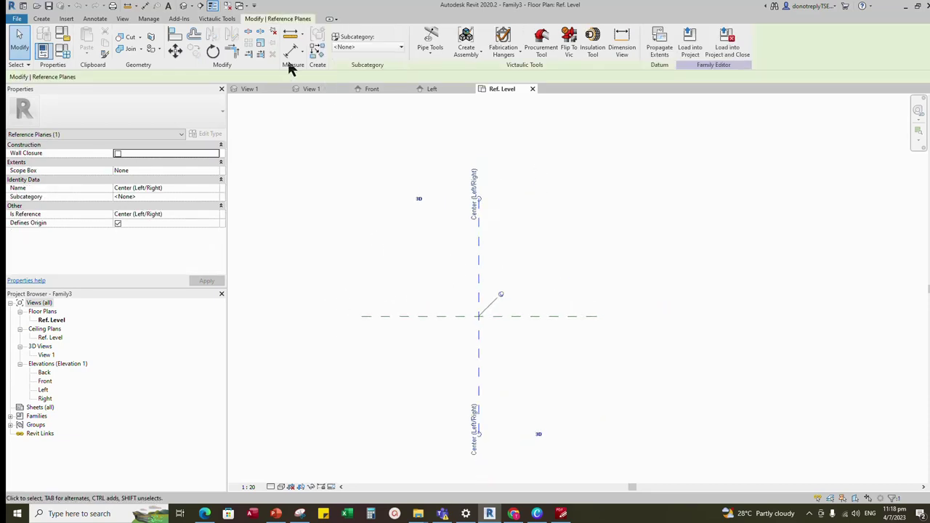
{"action": "key", "text": "c"}
{"action": "key", "text": "s"}
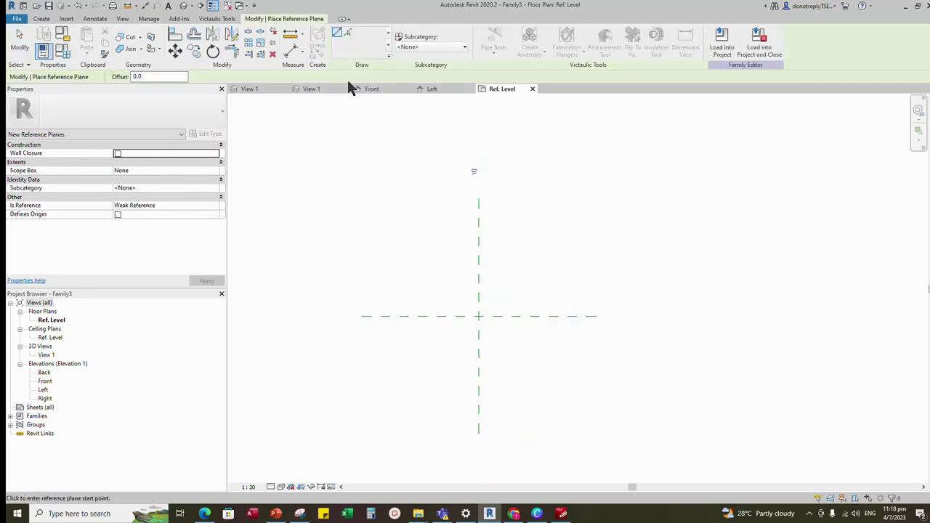
{"action": "left_click", "coordinate": [348, 34]}
{"action": "type", "text": "10"}
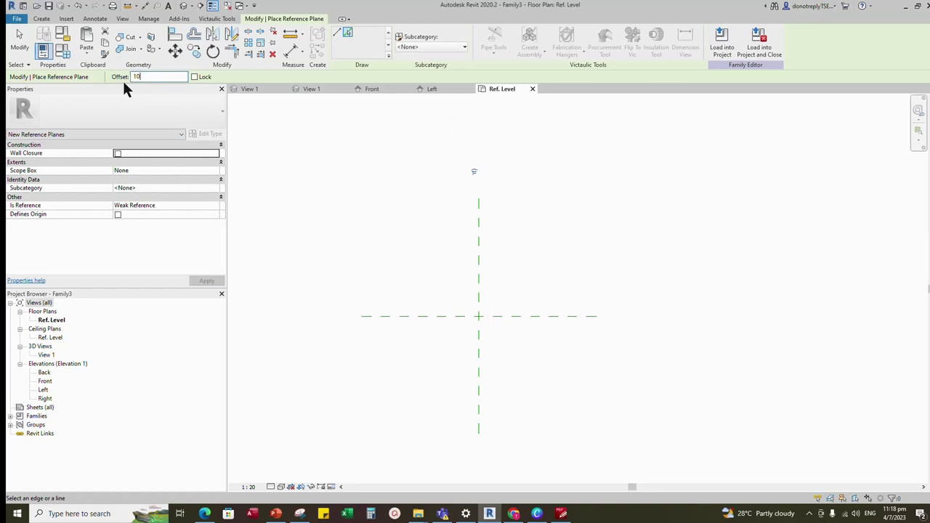
{"action": "type", "text": "00"}
{"action": "middle_click_drag", "start_coordinate": [547, 293], "coordinate": [592, 273]}
{"action": "left_click", "coordinate": [525, 238]}
{"action": "scroll", "coordinate": [613, 302], "scroll_direction": "up", "scroll_amount": 3}
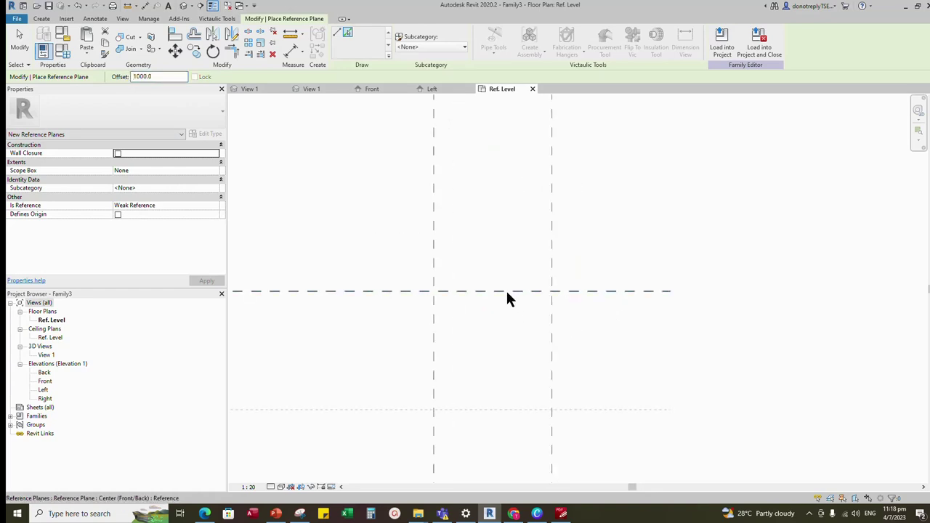
{"action": "left_click", "coordinate": [507, 292]}
In the Front elevation, add a horizontal reference plane offset 25 mm above the Ref. Level.
{"action": "left_click", "coordinate": [372, 89]}
{"action": "scroll", "coordinate": [490, 218], "scroll_direction": "down", "scroll_amount": 1}
{"action": "scroll", "coordinate": [593, 349], "scroll_direction": "up", "scroll_amount": 4}
{"action": "left_click", "coordinate": [428, 316]}
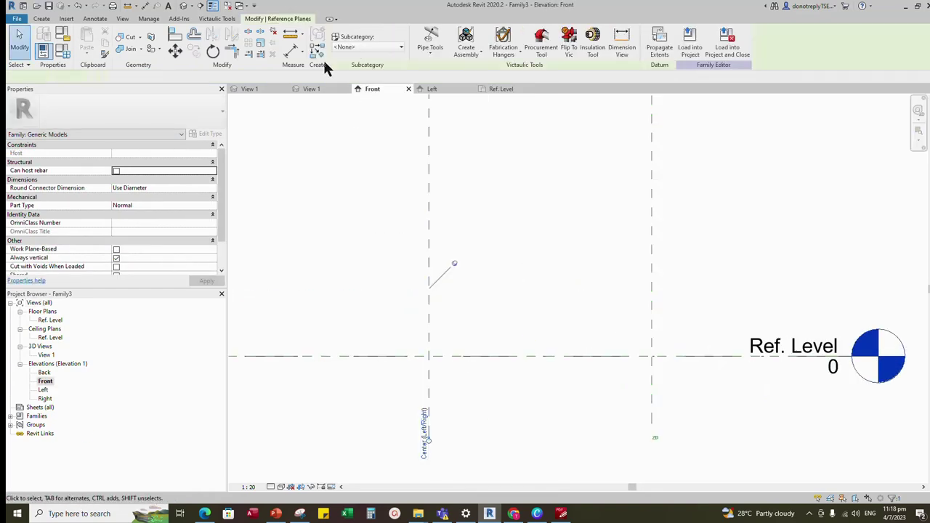
{"action": "key", "text": "r"}
{"action": "key", "text": "p"}
{"action": "left_click", "coordinate": [348, 33]}
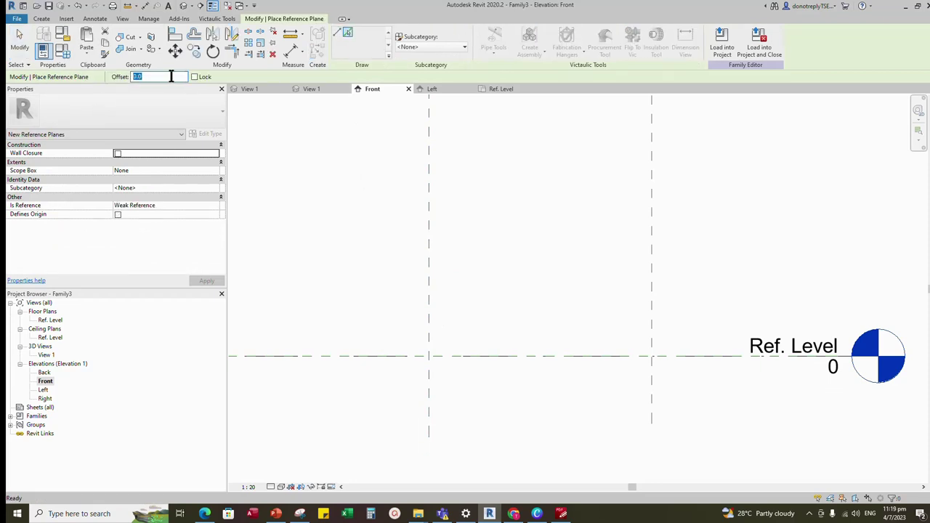
{"action": "type", "text": "25"}
{"action": "scroll", "coordinate": [481, 350], "scroll_direction": "down", "scroll_amount": 2}
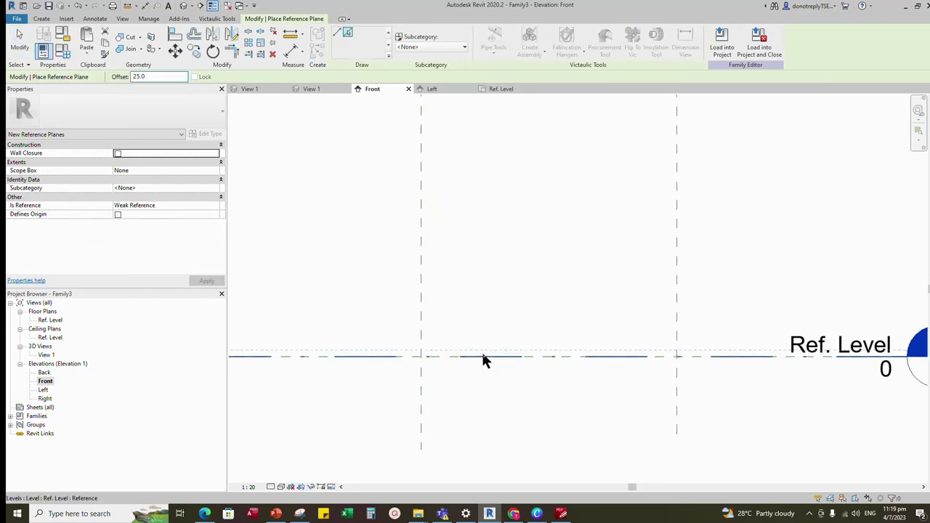
{"action": "key", "text": "Escape"}
Place an aligned dimension between the Ref. Level and the horizontal reference plane above it.
{"action": "scroll", "coordinate": [409, 344], "scroll_direction": "up", "scroll_amount": 2}
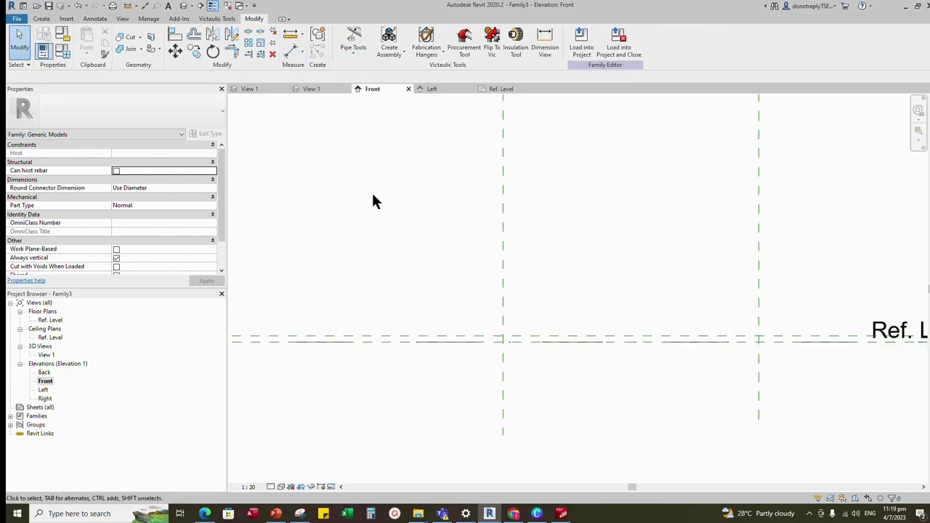
{"action": "left_click", "coordinate": [292, 53]}
{"action": "left_click", "coordinate": [408, 339]}
{"action": "scroll", "coordinate": [747, 255], "scroll_direction": "down", "scroll_amount": 1}
{"action": "left_click", "coordinate": [346, 309]}
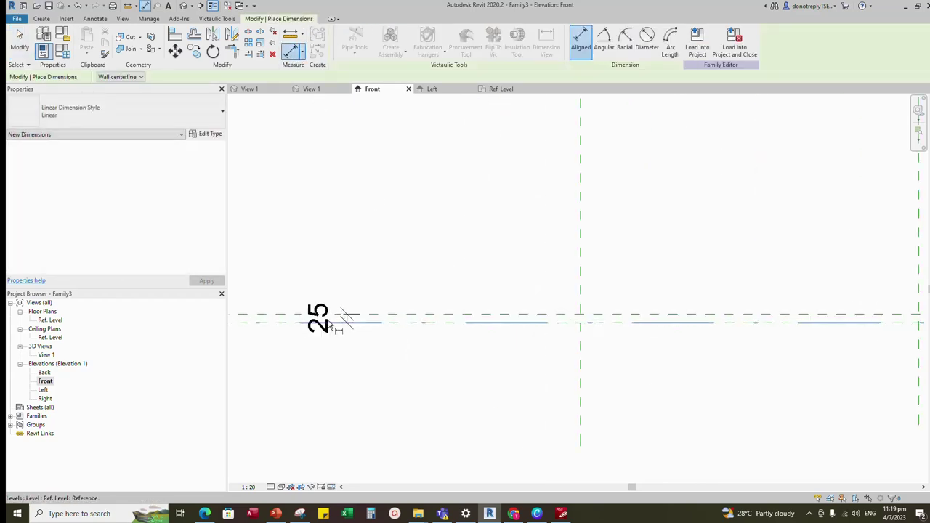
{"action": "key", "text": "Escape"}
Label the vertical spacing dimension with a new instance family parameter named Depth.
{"action": "left_click", "coordinate": [318, 318]}
{"action": "left_click", "coordinate": [434, 40]}
{"action": "type", "text": "Depth"}
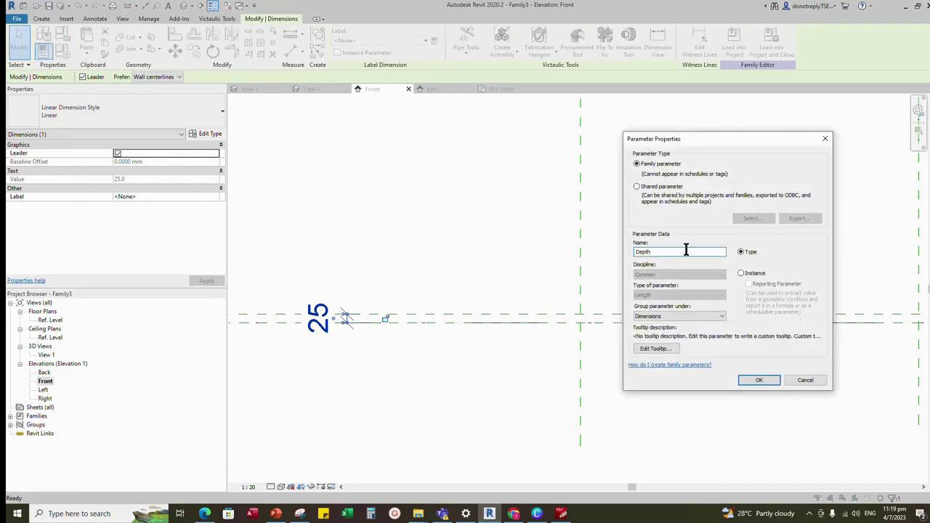
{"action": "left_click", "coordinate": [740, 272]}
{"action": "left_click", "coordinate": [758, 381]}
{"action": "left_click", "coordinate": [401, 367]}
Place an aligned dimension between the two vertical reference planes in the Front elevation.
{"action": "scroll", "coordinate": [549, 342], "scroll_direction": "down", "scroll_amount": 5}
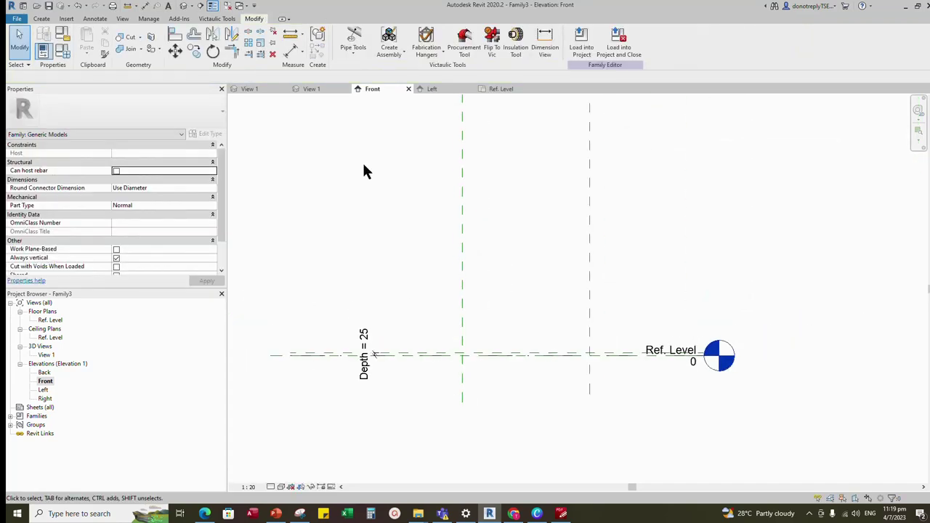
{"action": "left_click", "coordinate": [292, 51]}
{"action": "left_click", "coordinate": [463, 207]}
{"action": "left_click", "coordinate": [589, 236]}
{"action": "scroll", "coordinate": [526, 219], "scroll_direction": "up", "scroll_amount": 3}
{"action": "left_click", "coordinate": [530, 298]}
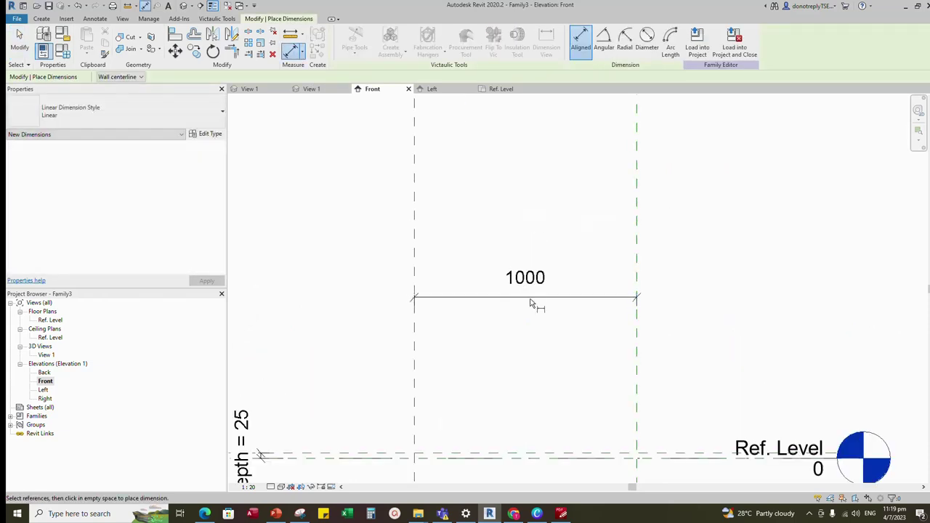
{"action": "key", "text": "Escape"}
Label the dimension between the vertical planes with a new instance family parameter named Length.
{"action": "left_click", "coordinate": [531, 296]}
{"action": "left_click", "coordinate": [434, 41]}
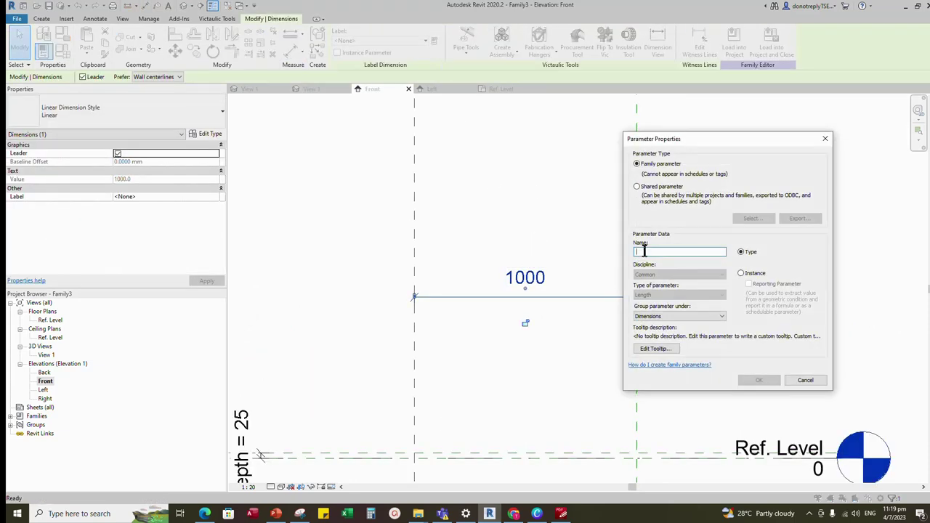
{"action": "type", "text": "Length"}
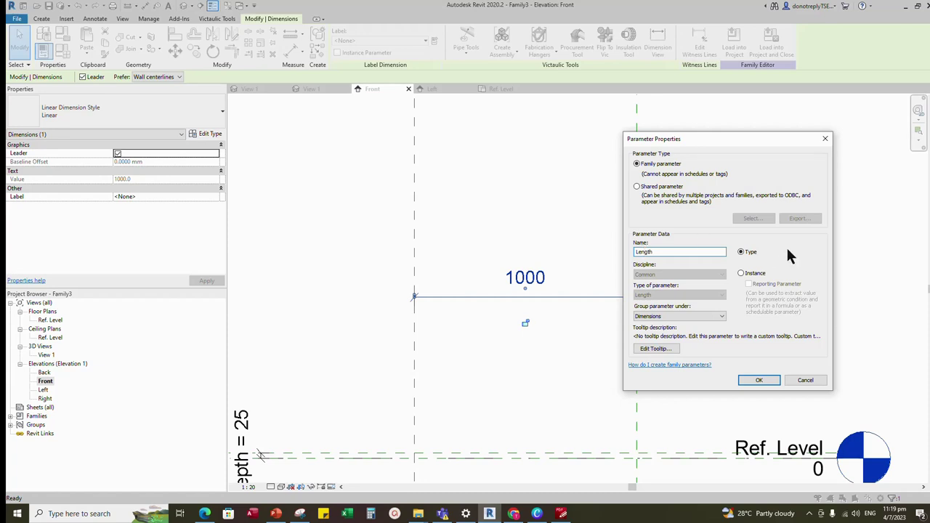
{"action": "left_click", "coordinate": [741, 273]}
{"action": "left_click", "coordinate": [758, 380]}
{"action": "scroll", "coordinate": [612, 305], "scroll_direction": "down", "scroll_amount": 3}
{"action": "left_click", "coordinate": [613, 305]}
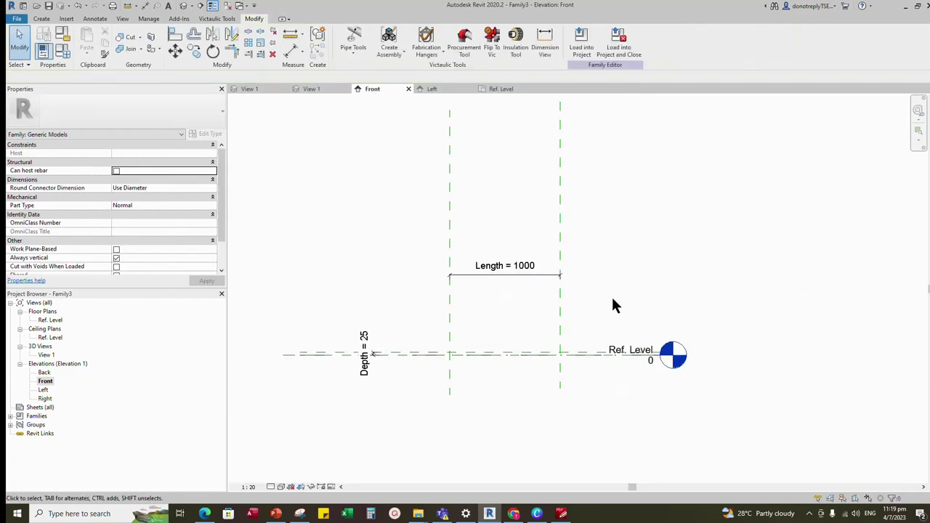
Start a Sweep, pick the Ref. Level as its work plane and open the Ref. Level floor plan.
{"action": "left_click", "coordinate": [41, 18]}
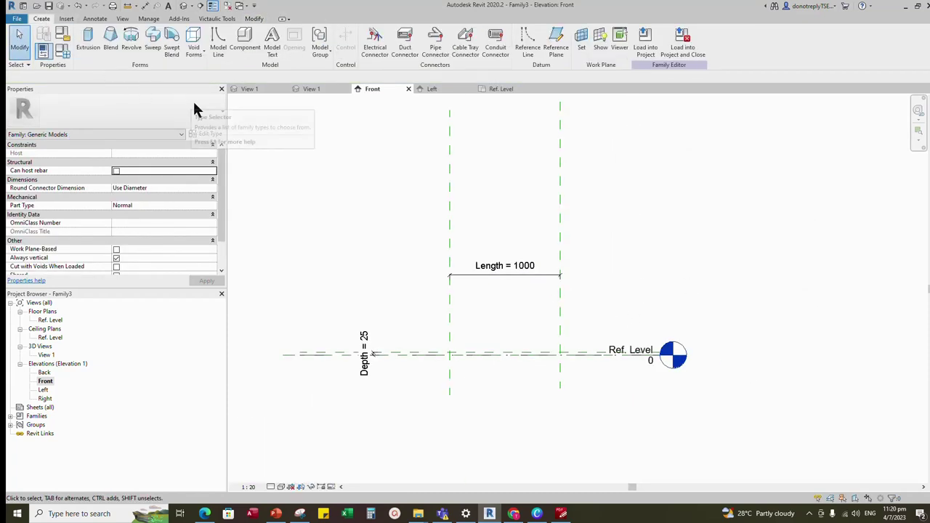
{"action": "left_click", "coordinate": [154, 42]}
{"action": "left_click", "coordinate": [362, 40]}
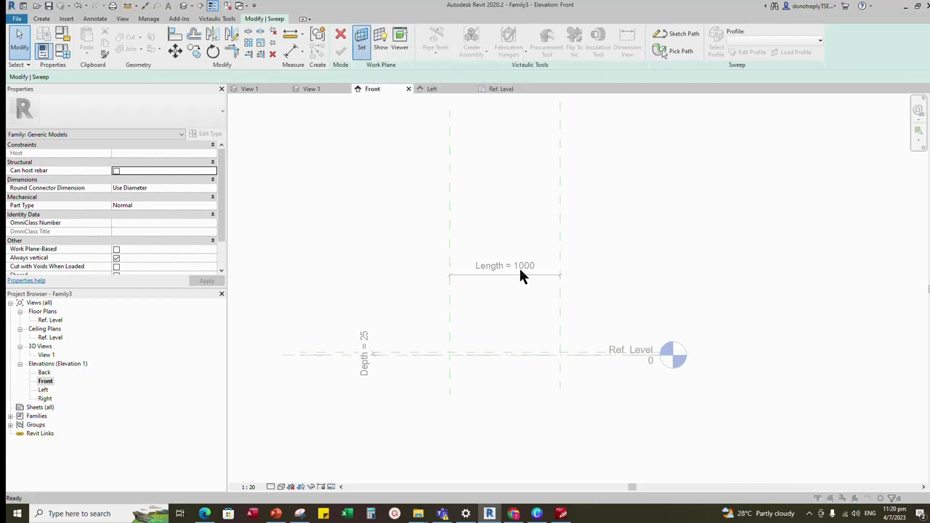
{"action": "left_click", "coordinate": [391, 269]}
{"action": "left_click", "coordinate": [445, 313]}
{"action": "scroll", "coordinate": [457, 373], "scroll_direction": "up", "scroll_amount": 3}
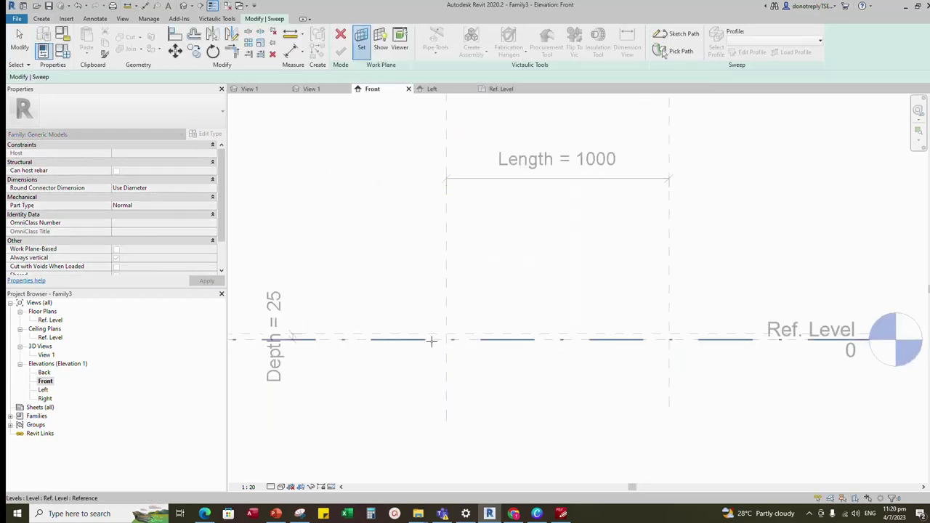
{"action": "left_click", "coordinate": [430, 338]}
{"action": "left_click", "coordinate": [474, 351]}
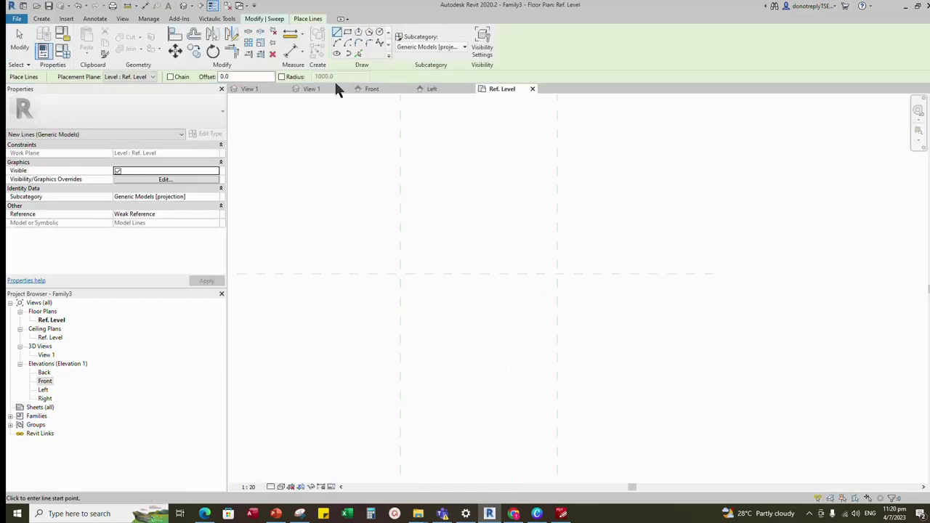
Sketch the sweep path as a straight horizontal line along the center plane between the two vertical reference planes.
{"action": "left_click", "coordinate": [684, 34]}
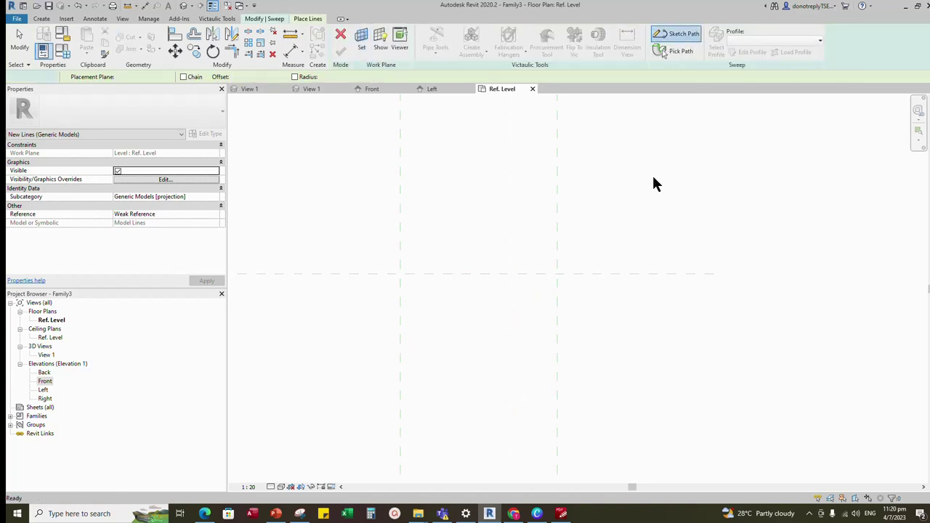
{"action": "scroll", "coordinate": [405, 279], "scroll_direction": "up", "scroll_amount": 3}
{"action": "left_click", "coordinate": [393, 268]}
{"action": "left_click", "coordinate": [631, 268]}
{"action": "key", "text": "Escape"}
{"action": "key", "text": "Escape"}
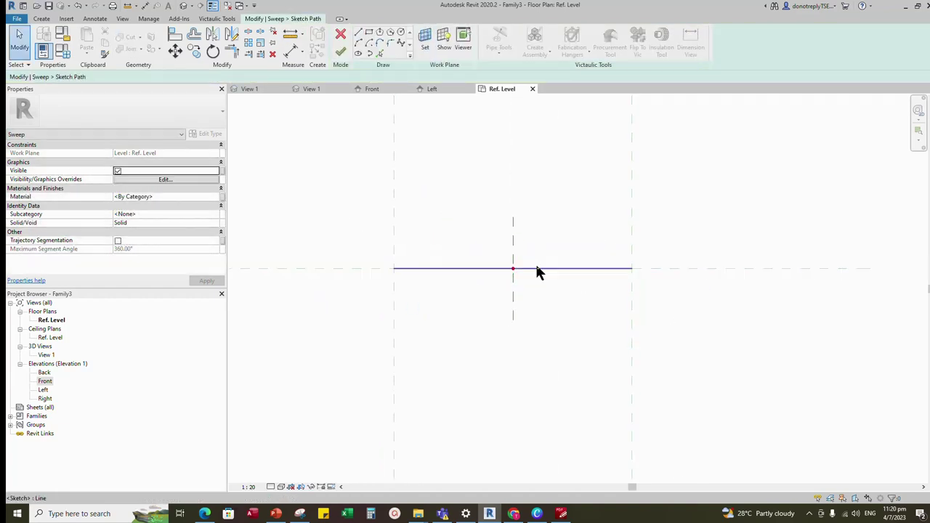
Align and lock both path endpoints to the vertical reference planes and finish the path sketch.
{"action": "left_click", "coordinate": [176, 35]}
{"action": "left_click", "coordinate": [393, 191]}
{"action": "left_click", "coordinate": [394, 269]}
{"action": "left_click", "coordinate": [410, 305]}
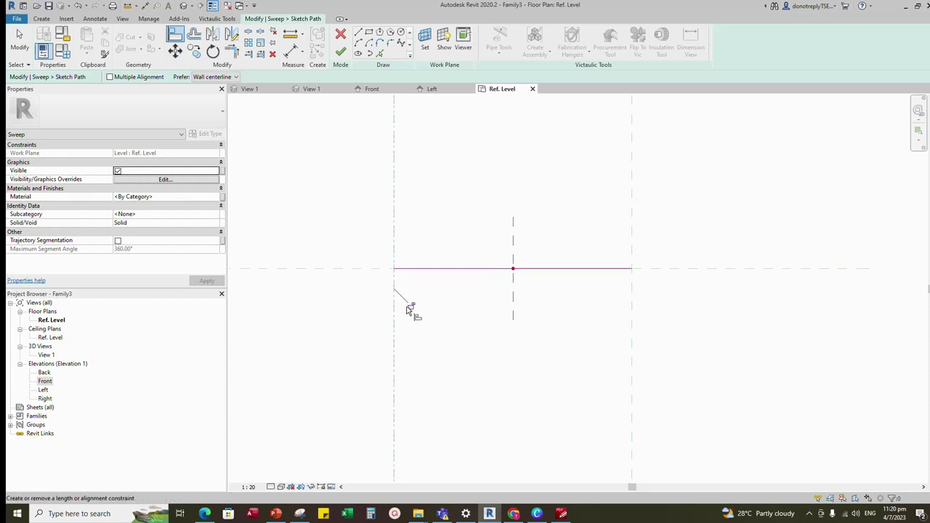
{"action": "left_click", "coordinate": [632, 238]}
{"action": "left_click", "coordinate": [632, 269]}
{"action": "left_click", "coordinate": [647, 307]}
{"action": "scroll", "coordinate": [520, 266], "scroll_direction": "down", "scroll_amount": 1}
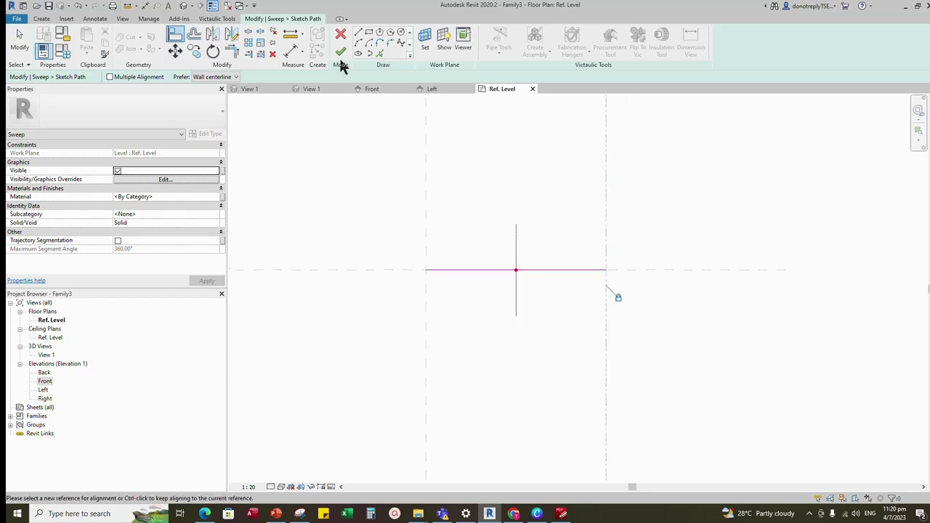
{"action": "left_click", "coordinate": [341, 52]}
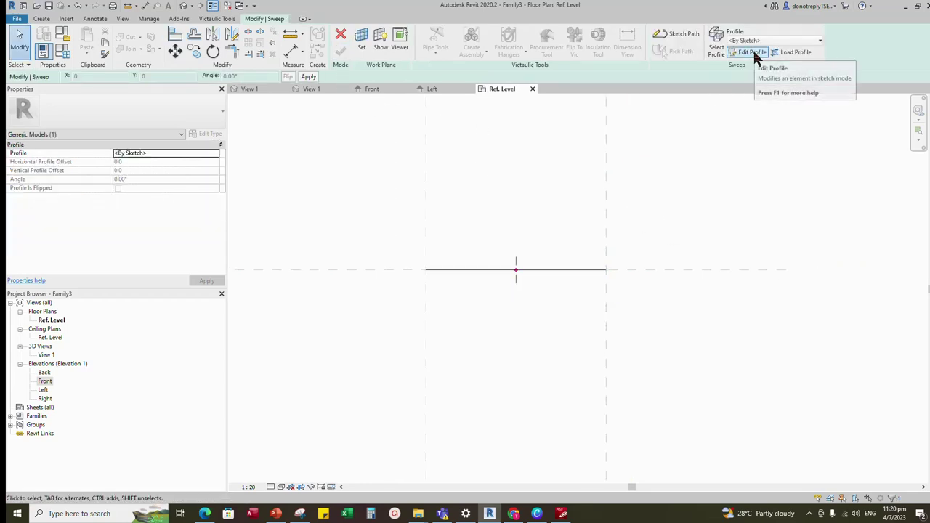
Edit the sweep profile in the Left elevation, sketching a rectangle across the center plane between the Ref. Level and the plane above.
{"action": "left_click", "coordinate": [756, 53]}
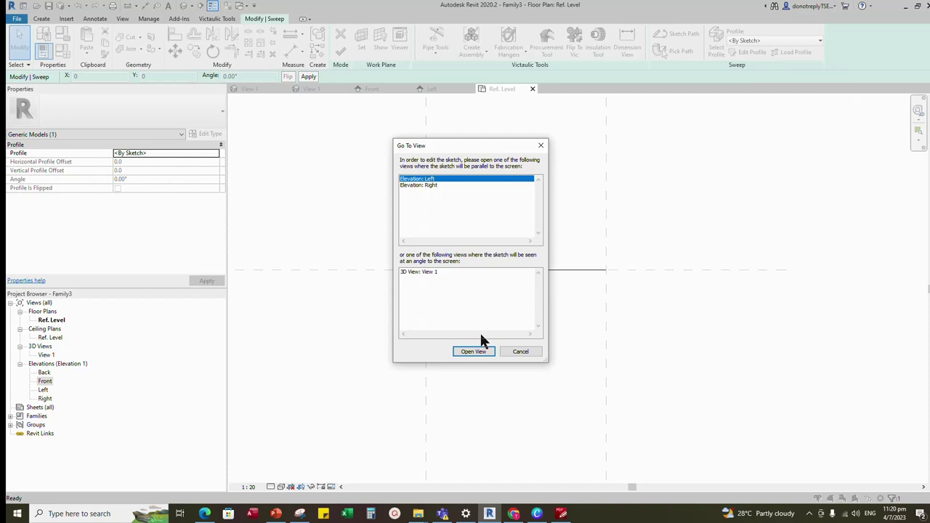
{"action": "left_click", "coordinate": [474, 352]}
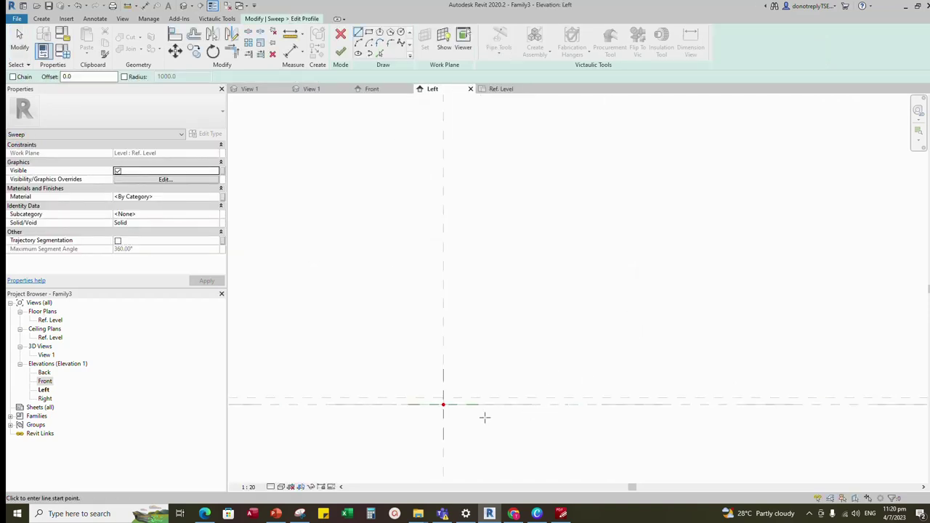
{"action": "left_click", "coordinate": [369, 33]}
{"action": "left_click", "coordinate": [409, 267]}
{"action": "left_click", "coordinate": [463, 371]}
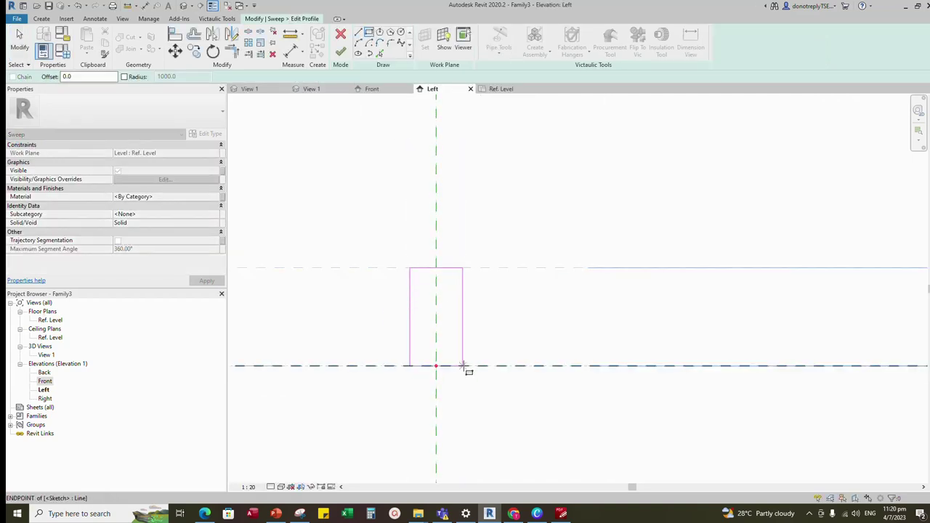
{"action": "scroll", "coordinate": [539, 274], "scroll_direction": "down", "scroll_amount": 1}
{"action": "key", "text": "Escape"}
{"action": "key", "text": "Escape"}
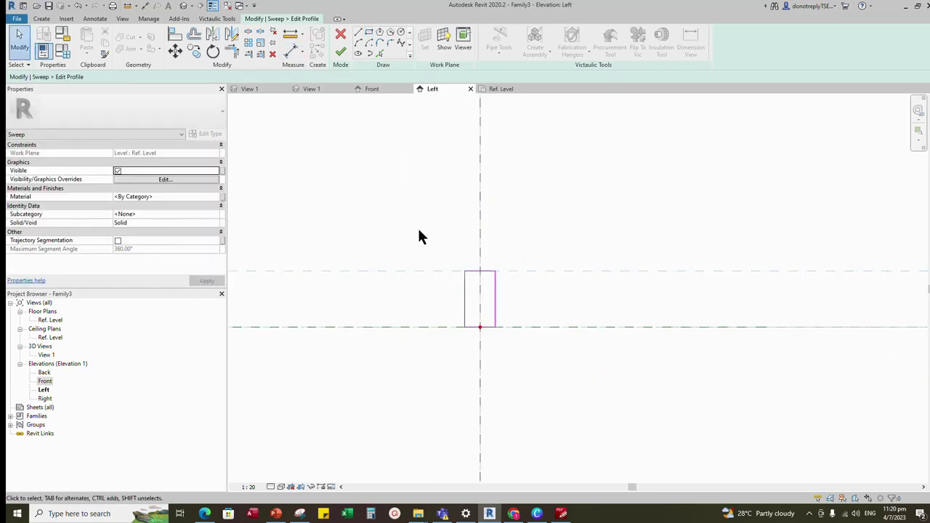
Dimension the profile rectangle's two vertical edges against the center plane in one continuous aligned dimension.
{"action": "left_click", "coordinate": [292, 52]}
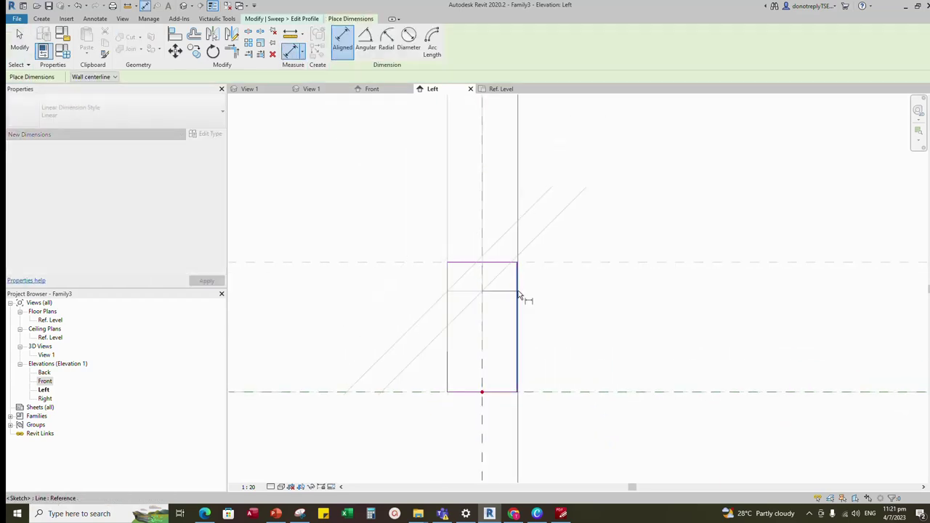
{"action": "scroll", "coordinate": [479, 346], "scroll_direction": "down", "scroll_amount": 1}
{"action": "scroll", "coordinate": [536, 271], "scroll_direction": "down", "scroll_amount": 2}
{"action": "scroll", "coordinate": [552, 266], "scroll_direction": "down", "scroll_amount": 1}
{"action": "key", "text": "Escape"}
{"action": "key", "text": "Escape"}
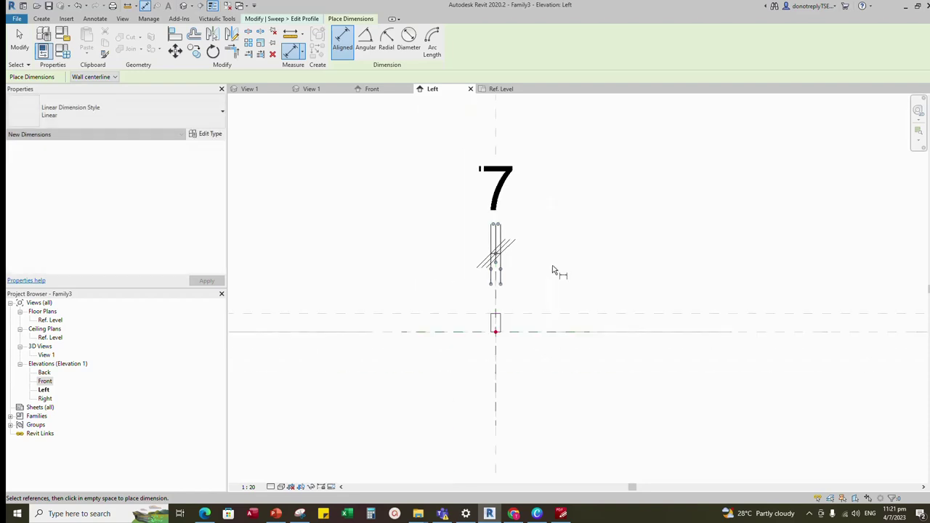
Set the Left elevation's scale to 1:2 and refine its detail level.
{"action": "left_click", "coordinate": [249, 487]}
{"action": "left_click", "coordinate": [258, 363]}
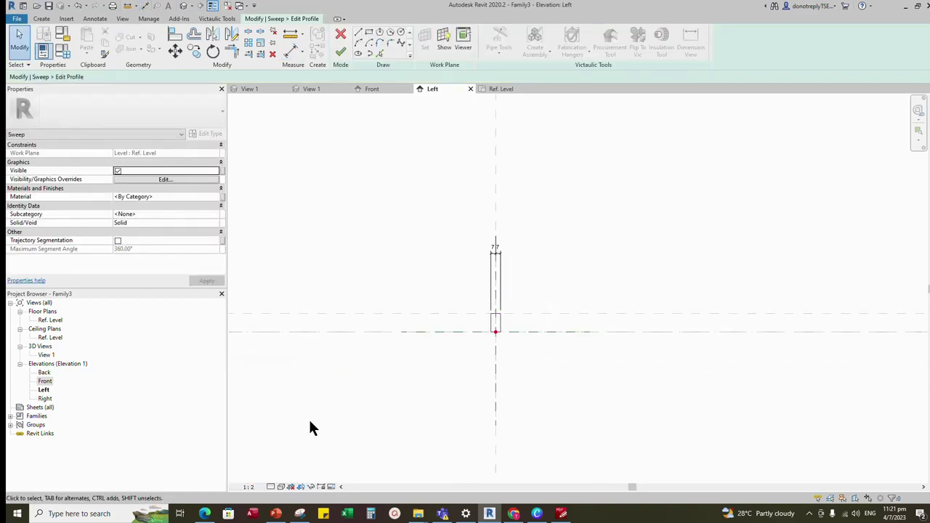
{"action": "left_click", "coordinate": [281, 487]}
{"action": "scroll", "coordinate": [513, 268], "scroll_direction": "up", "scroll_amount": 3}
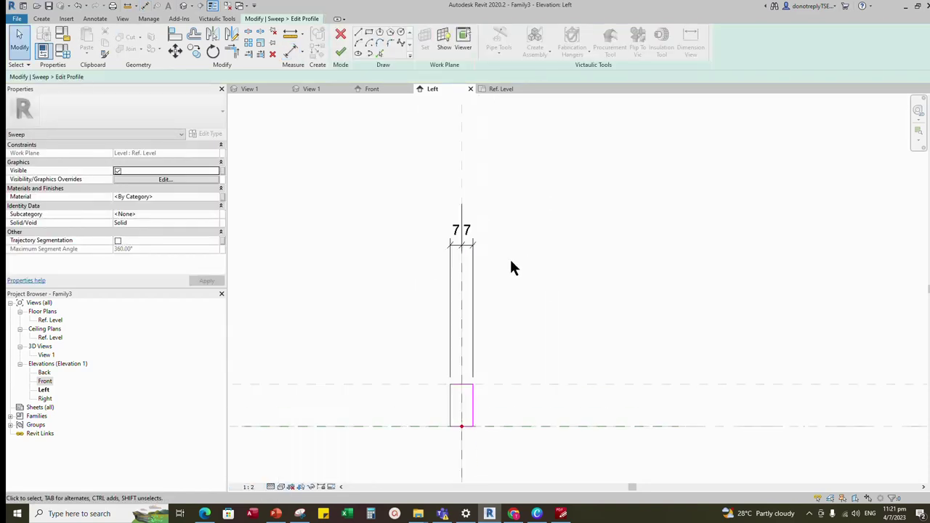
Make the two dimension segments equal (EQ) so the profile is centered on the center plane.
{"action": "scroll", "coordinate": [511, 260], "scroll_direction": "down", "scroll_amount": 1}
{"action": "scroll", "coordinate": [485, 358], "scroll_direction": "down", "scroll_amount": 1}
{"action": "left_click", "coordinate": [480, 285]}
{"action": "left_click", "coordinate": [471, 193]}
{"action": "left_click", "coordinate": [543, 219]}
Add an overall aligned dimension across the profile rectangle's width, placed above the equality dimension.
{"action": "key", "text": "d"}
{"action": "key", "text": "i"}
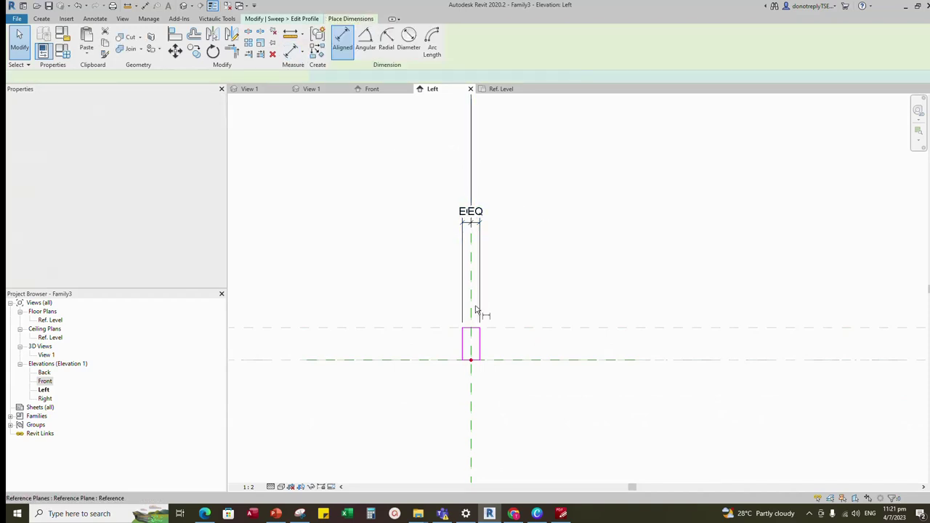
{"action": "scroll", "coordinate": [479, 309], "scroll_direction": "up", "scroll_amount": 2}
{"action": "left_click", "coordinate": [447, 361]}
{"action": "left_click", "coordinate": [478, 367]}
{"action": "scroll", "coordinate": [483, 374], "scroll_direction": "down", "scroll_amount": 2}
{"action": "scroll", "coordinate": [516, 357], "scroll_direction": "down", "scroll_amount": 1}
{"action": "left_click", "coordinate": [528, 237]}
Label the overall width dimension with a new instance family parameter named Thickness.
{"action": "key", "text": "Escape"}
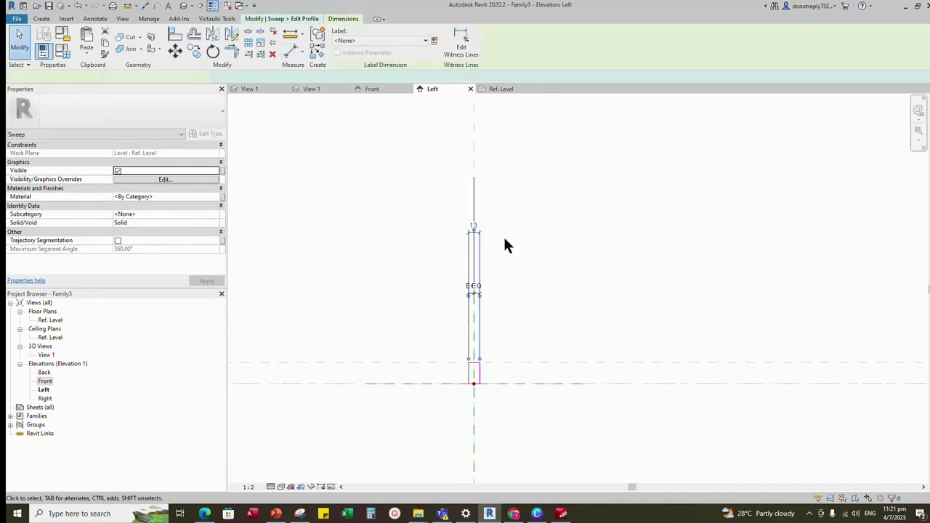
{"action": "left_click", "coordinate": [434, 41]}
{"action": "type", "text": "Thickness"}
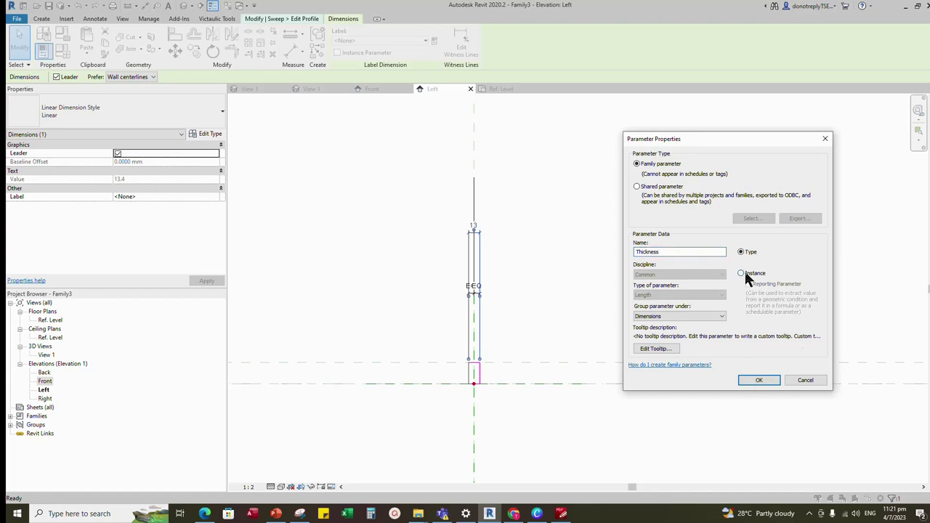
{"action": "left_click", "coordinate": [744, 274]}
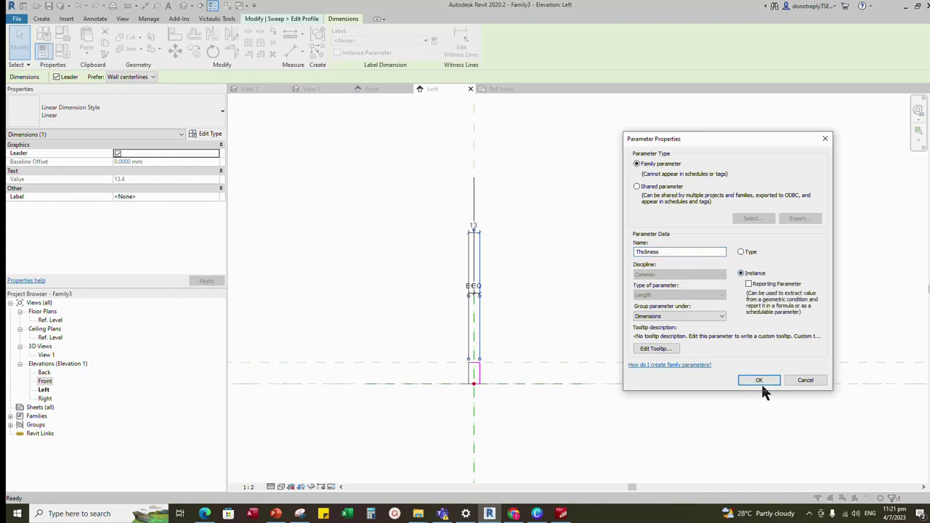
{"action": "left_click", "coordinate": [760, 381]}
Finish the profile sketch and the sweep, and open the 3D view.
{"action": "left_click", "coordinate": [341, 52]}
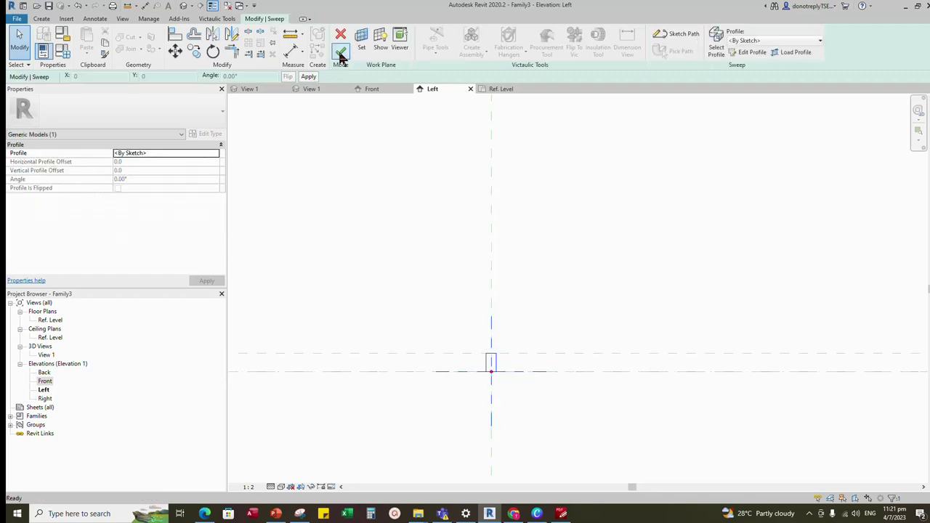
{"action": "left_click", "coordinate": [341, 53]}
{"action": "key", "text": "ctrl+Tab"}
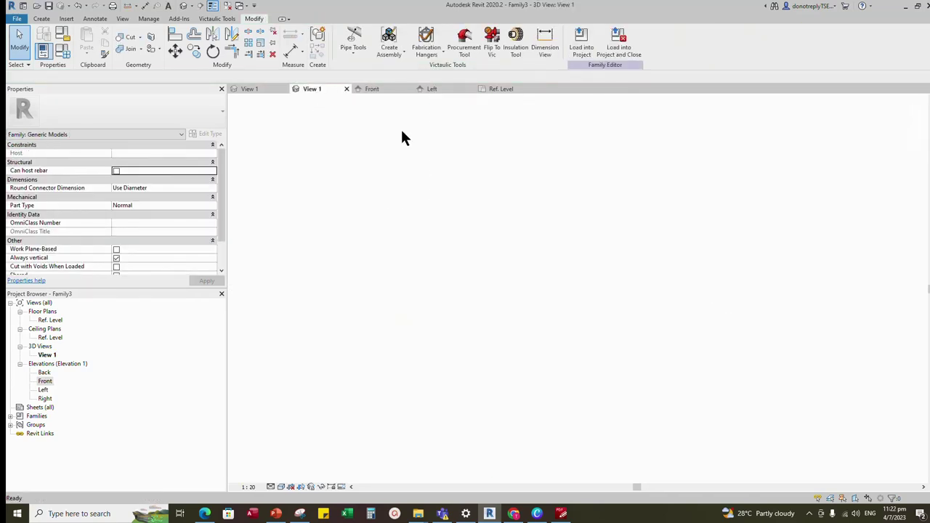
Give the 3D view a shaded visual style and orbit around the swept bar to inspect it.
{"action": "left_click", "coordinate": [282, 487]}
{"action": "left_click", "coordinate": [299, 448]}
{"action": "scroll", "coordinate": [385, 376], "scroll_direction": "down", "scroll_amount": 2}
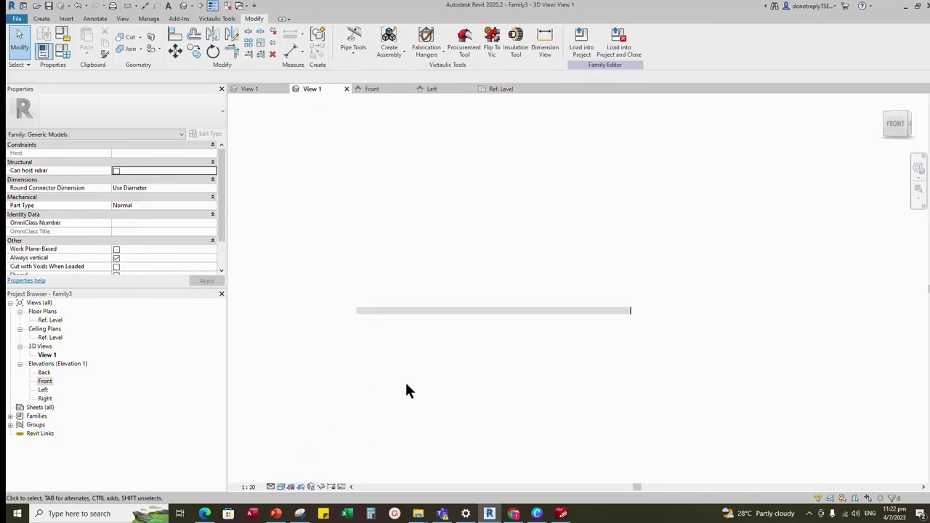
{"action": "middle_click_drag", "start_coordinate": [421, 385], "coordinate": [485, 415], "text": "shift"}
{"action": "scroll", "coordinate": [441, 371], "scroll_direction": "up", "scroll_amount": 3}
{"action": "middle_click_drag", "start_coordinate": [440, 371], "coordinate": [494, 392], "text": "shift"}
{"action": "scroll", "coordinate": [414, 393], "scroll_direction": "up", "scroll_amount": 3}
{"action": "scroll", "coordinate": [415, 399], "scroll_direction": "down", "scroll_amount": 2}
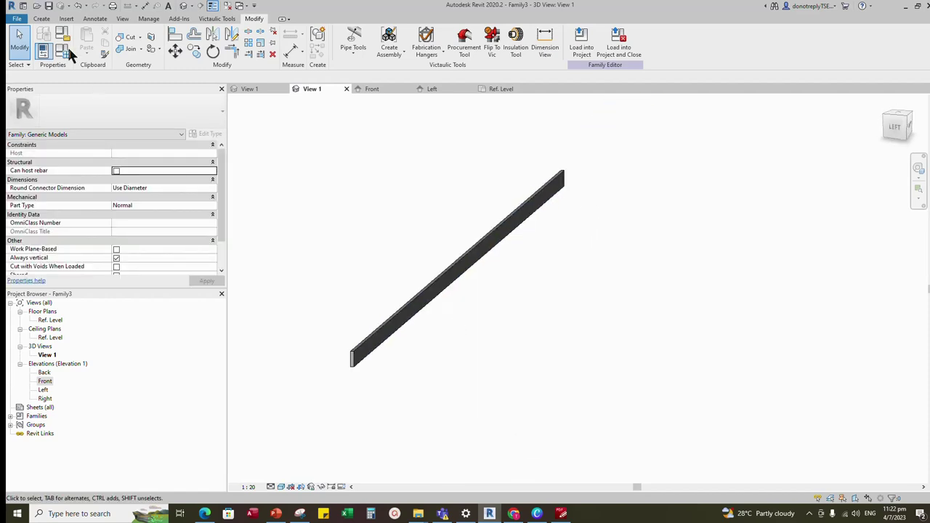
Save the family in Documents under the file name Bearing Bar.
{"action": "left_click", "coordinate": [48, 6]}
{"action": "type", "text": "Bearing Bar"}
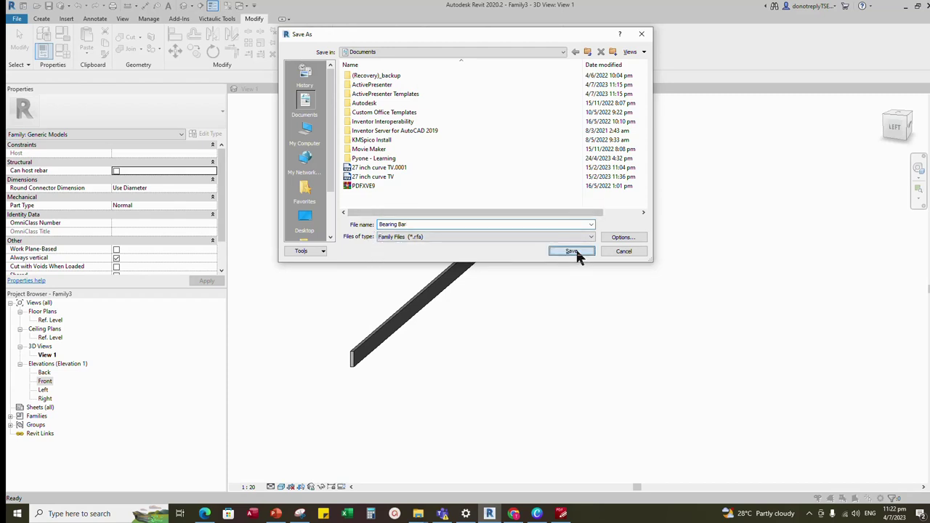
{"action": "left_click", "coordinate": [574, 252]}
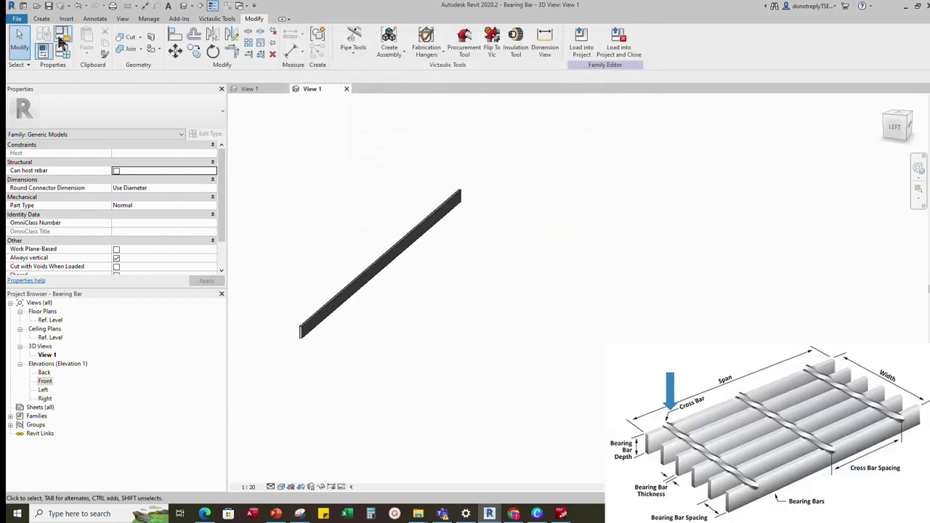
Create a new family from the Metric Generic Model template.
{"action": "left_click", "coordinate": [21, 21]}
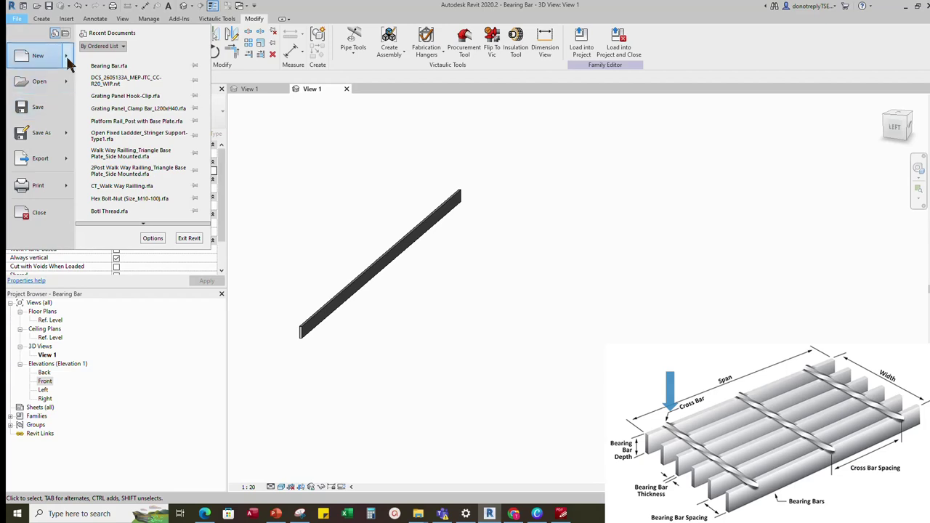
{"action": "mouse_move", "coordinate": [40, 57]}
{"action": "left_click", "coordinate": [125, 89]}
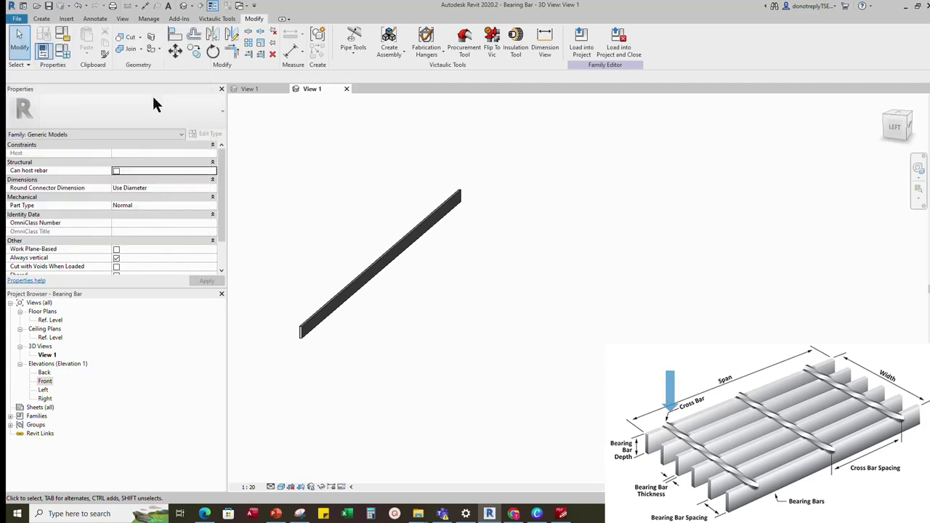
{"action": "scroll", "coordinate": [472, 291], "scroll_direction": "down", "scroll_amount": 3}
{"action": "left_click", "coordinate": [414, 290]}
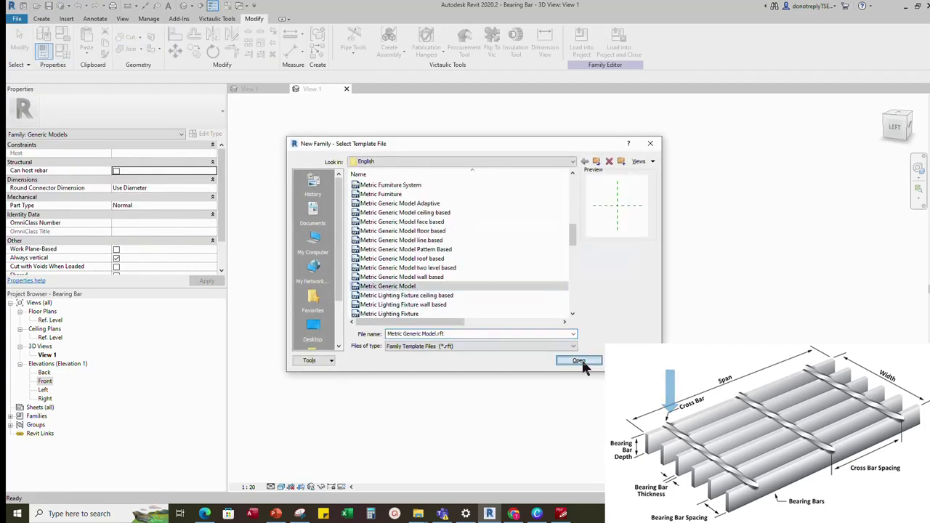
{"action": "left_click", "coordinate": [580, 359]}
Add a vertical reference plane offset 1000 to the right of the vertical center plane in the Ref. Level plan.
{"action": "scroll", "coordinate": [491, 324], "scroll_direction": "down", "scroll_amount": 3}
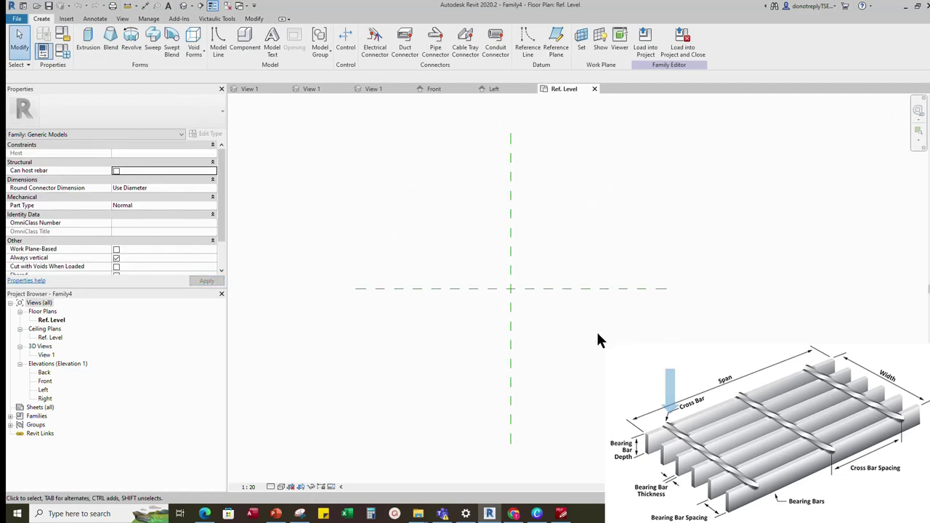
{"action": "left_click", "coordinate": [510, 214]}
{"action": "left_click", "coordinate": [318, 48]}
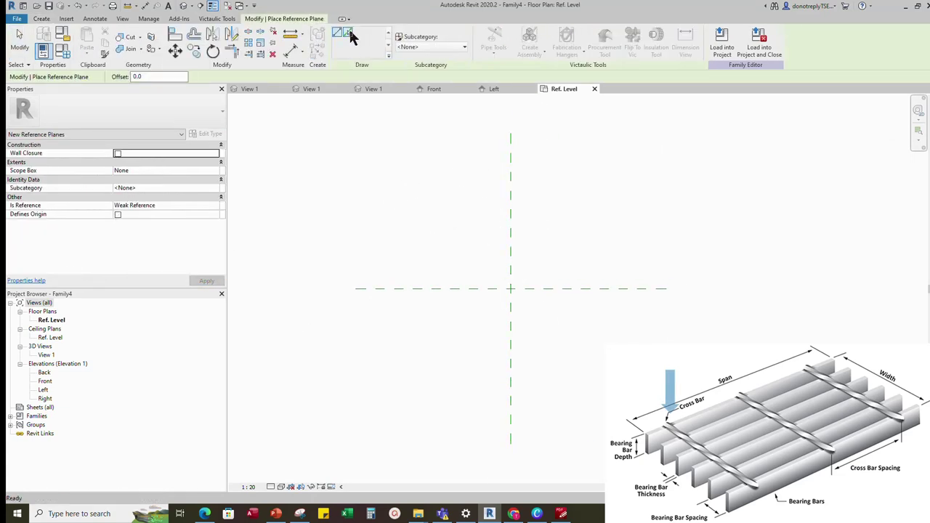
{"action": "left_click", "coordinate": [142, 77]}
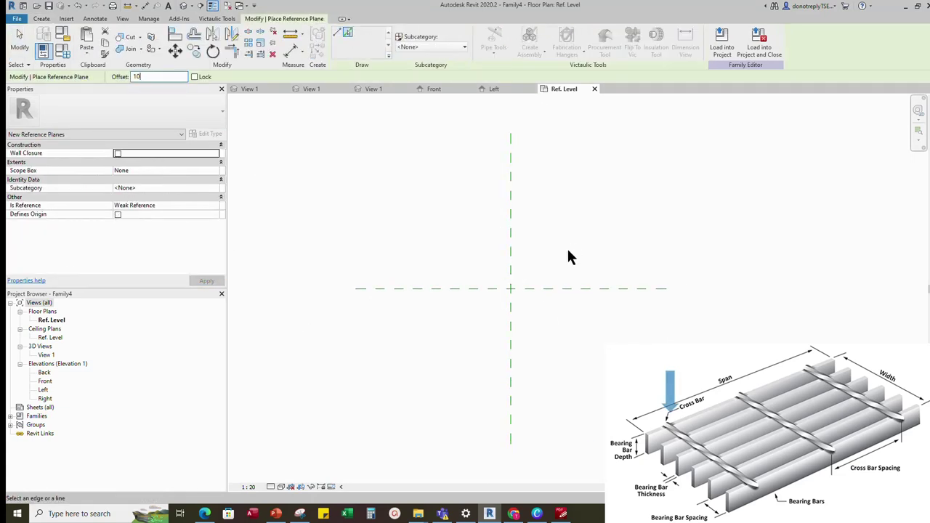
{"action": "key", "text": "Return"}
{"action": "left_click", "coordinate": [514, 228]}
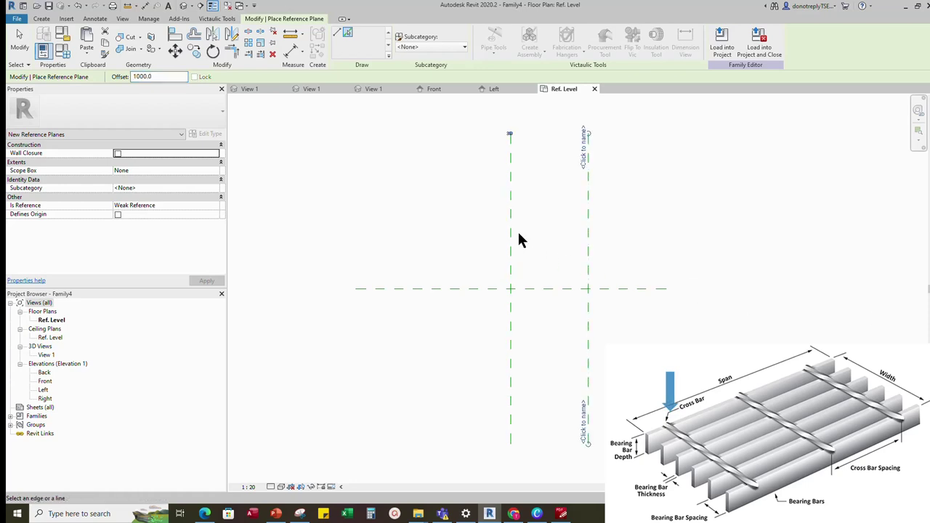
{"action": "scroll", "coordinate": [543, 249], "scroll_direction": "down", "scroll_amount": 2}
{"action": "key", "text": "Escape"}
{"action": "key", "text": "Escape"}
Dimension the distance between the two vertical reference planes in the Front elevation.
{"action": "scroll", "coordinate": [631, 228], "scroll_direction": "up", "scroll_amount": 2}
{"action": "left_click", "coordinate": [434, 89]}
{"action": "left_click", "coordinate": [291, 51]}
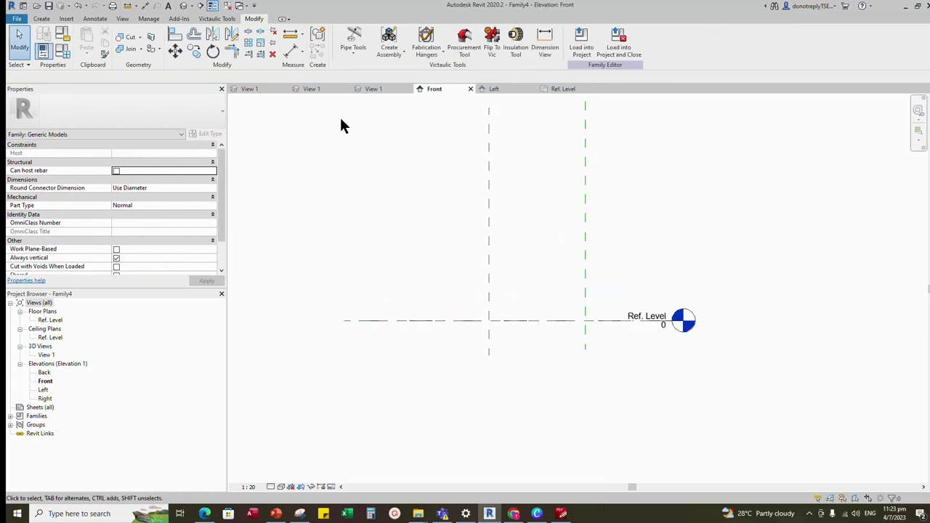
{"action": "left_click", "coordinate": [489, 210]}
{"action": "left_click", "coordinate": [585, 220]}
{"action": "left_click", "coordinate": [646, 204]}
{"action": "key", "text": "Escape"}
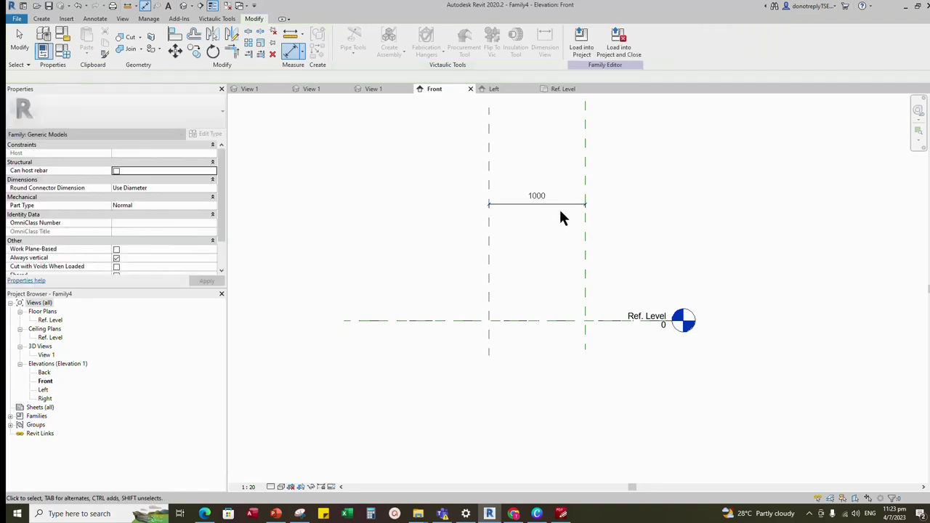
Label the dimension between the vertical planes with a new instance family parameter named Legth.
{"action": "left_click", "coordinate": [558, 204]}
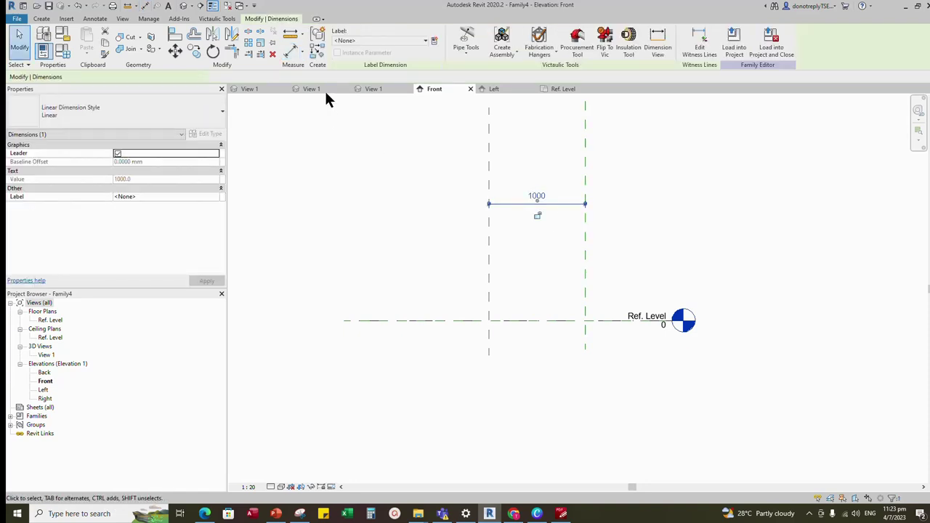
{"action": "left_click", "coordinate": [434, 41]}
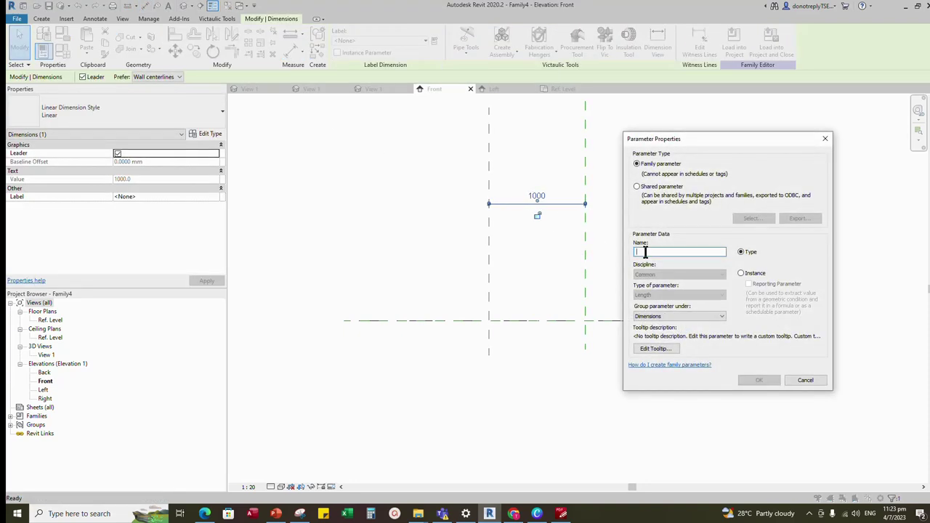
{"action": "type", "text": "Legth"}
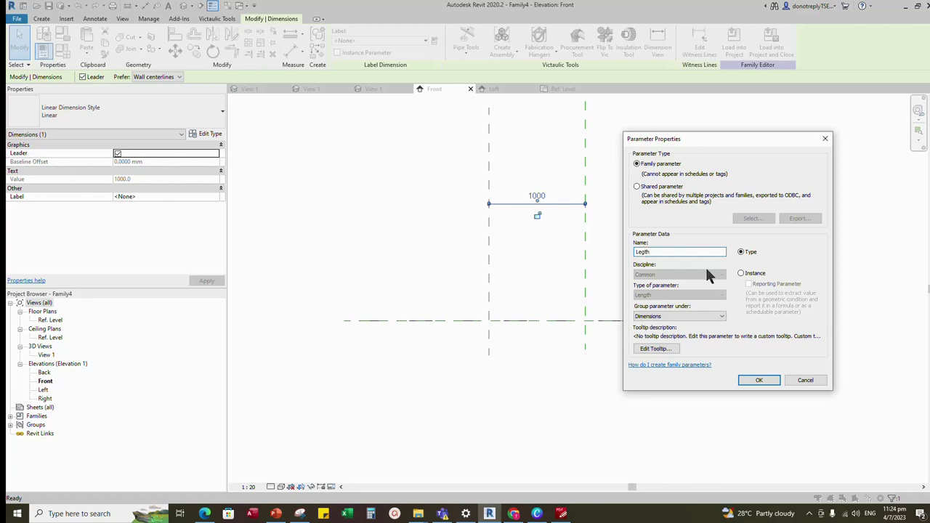
{"action": "left_click", "coordinate": [741, 274]}
{"action": "left_click", "coordinate": [758, 380]}
{"action": "left_click", "coordinate": [724, 393]}
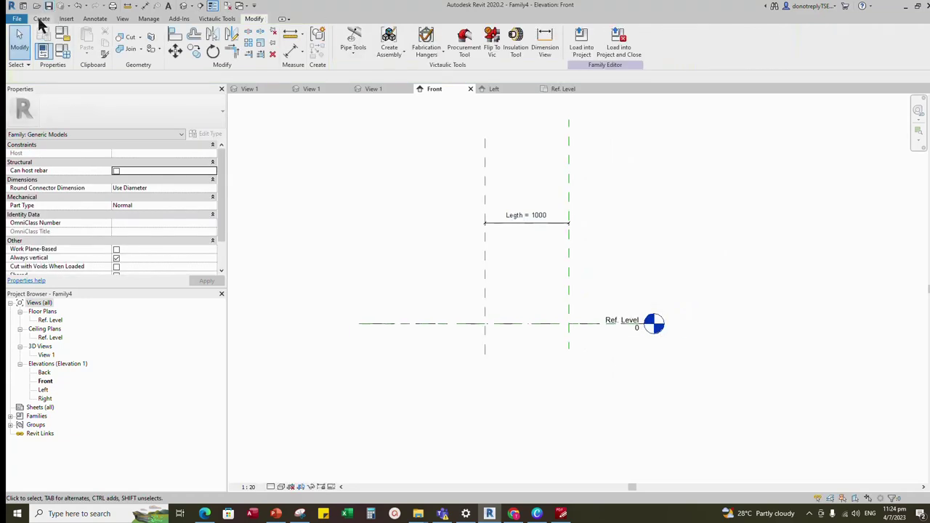
Start a Sweep, pick the Ref. Level as its work plane and open the Ref. Level floor plan.
{"action": "left_click", "coordinate": [42, 18]}
{"action": "left_click", "coordinate": [152, 40]}
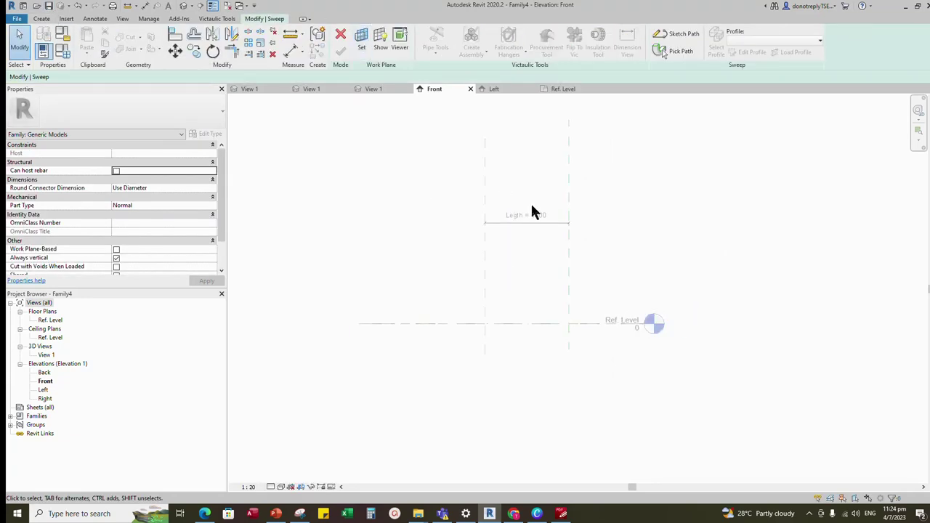
{"action": "left_click", "coordinate": [361, 40]}
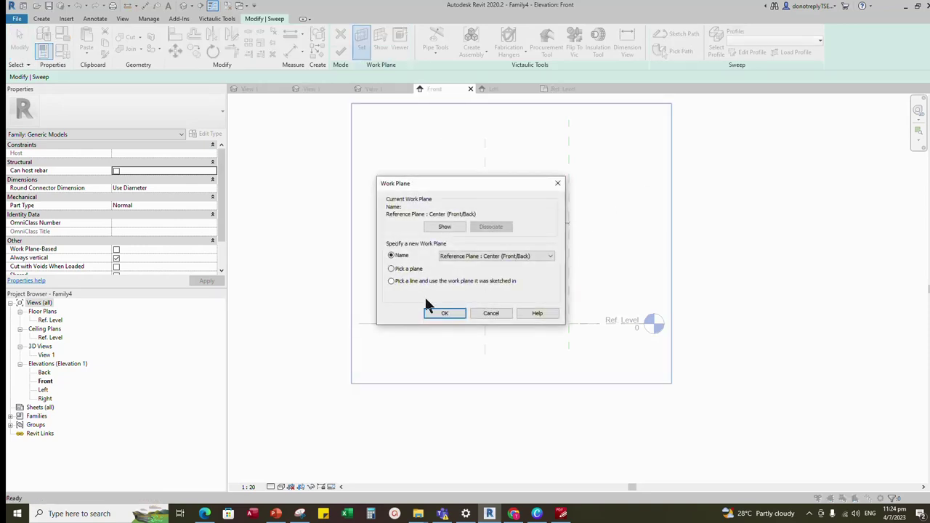
{"action": "left_click", "coordinate": [393, 272]}
{"action": "left_click", "coordinate": [445, 313]}
{"action": "left_click", "coordinate": [461, 325]}
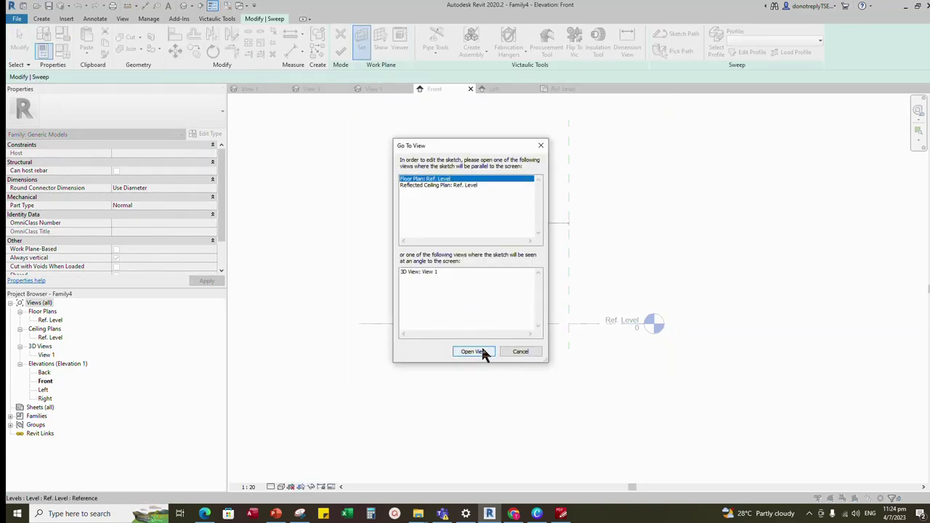
{"action": "left_click", "coordinate": [483, 353]}
Sketch the sweep path as a straight line along the horizontal center plane between the two vertical reference planes.
{"action": "scroll", "coordinate": [498, 298], "scroll_direction": "up", "scroll_amount": 4}
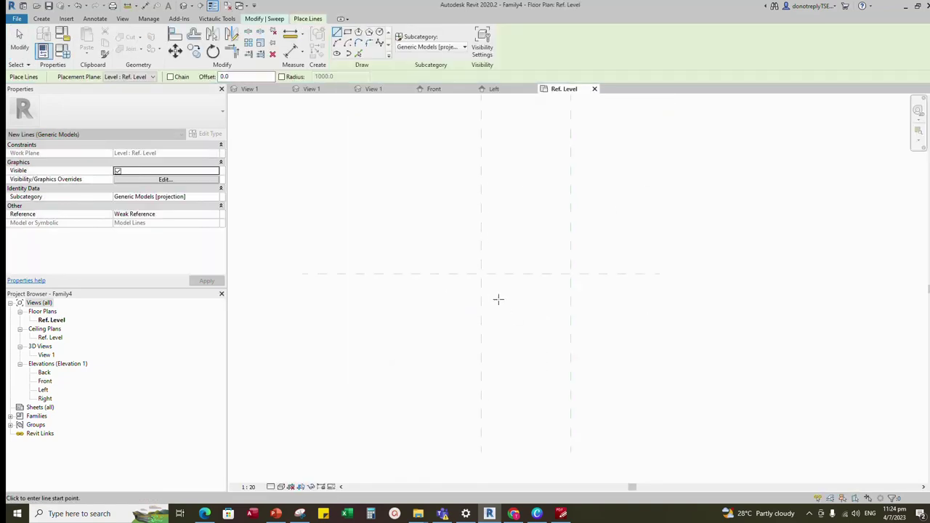
{"action": "left_click", "coordinate": [266, 18]}
{"action": "left_click", "coordinate": [663, 31]}
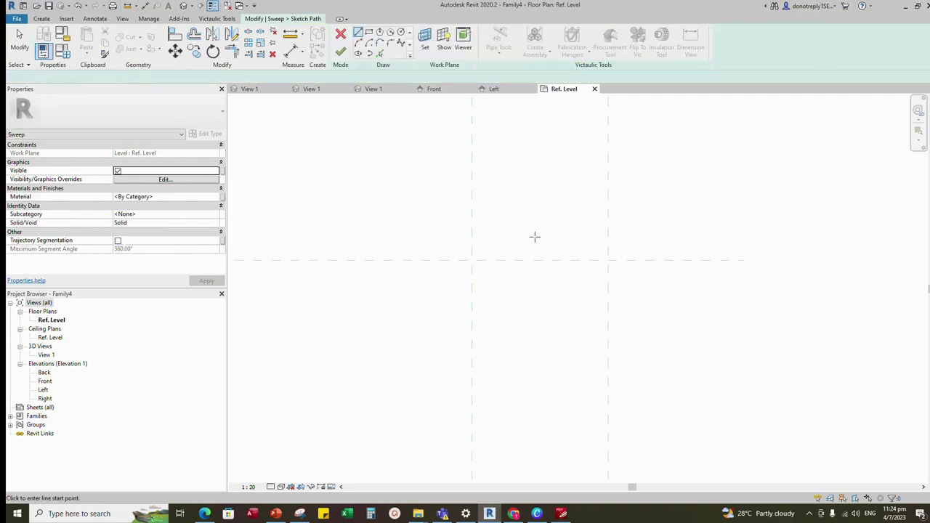
{"action": "left_click", "coordinate": [473, 260]}
{"action": "left_click", "coordinate": [608, 260]}
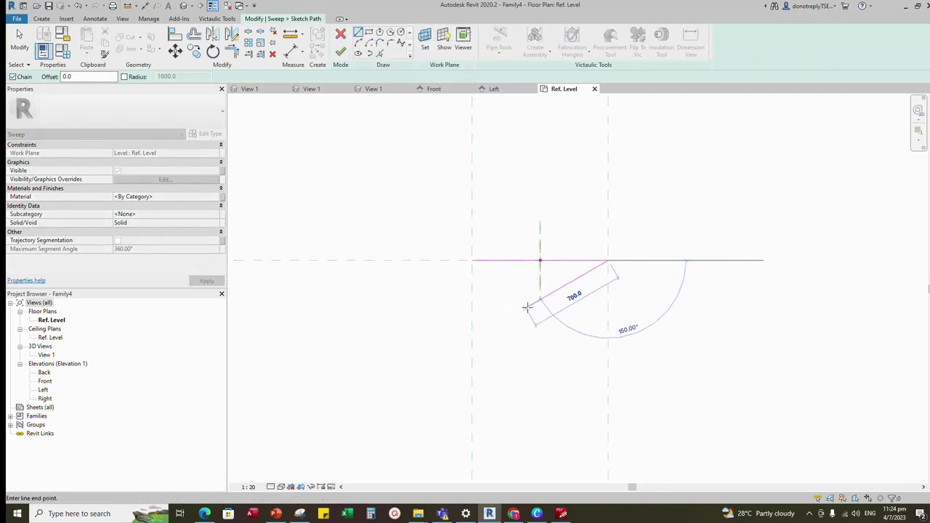
{"action": "right_click", "coordinate": [550, 311]}
{"action": "left_click", "coordinate": [559, 315]}
{"action": "key", "text": "Escape"}
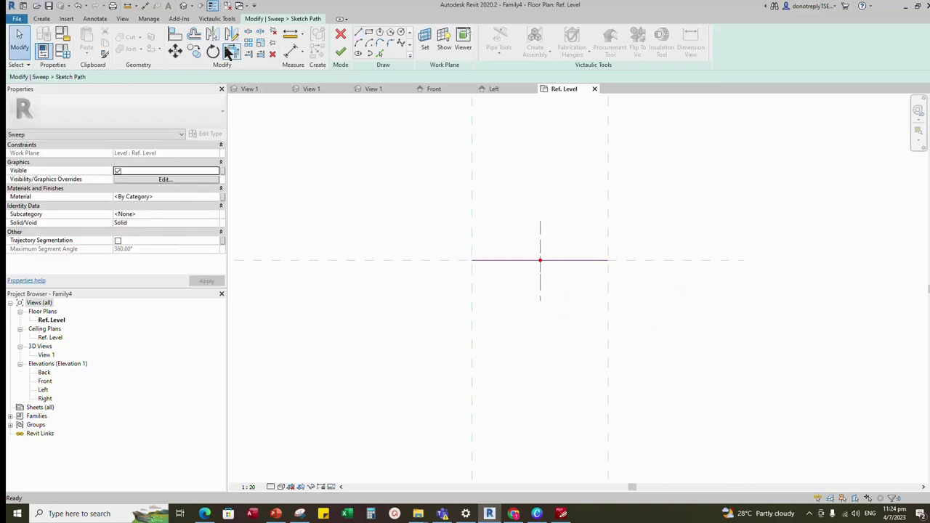
Align and lock the sweep path's ends to the two vertical reference planes and finish the path sketch.
{"action": "left_click", "coordinate": [178, 38]}
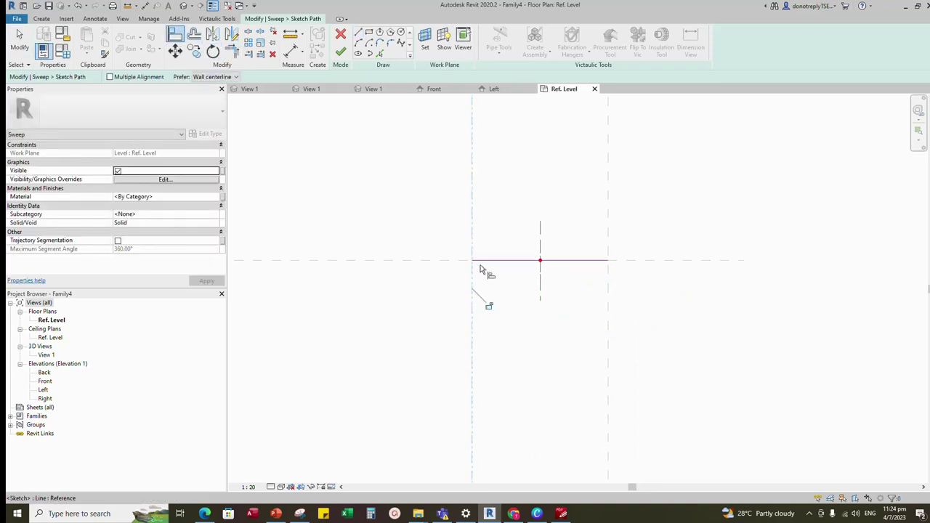
{"action": "scroll", "coordinate": [592, 300], "scroll_direction": "down", "scroll_amount": 2}
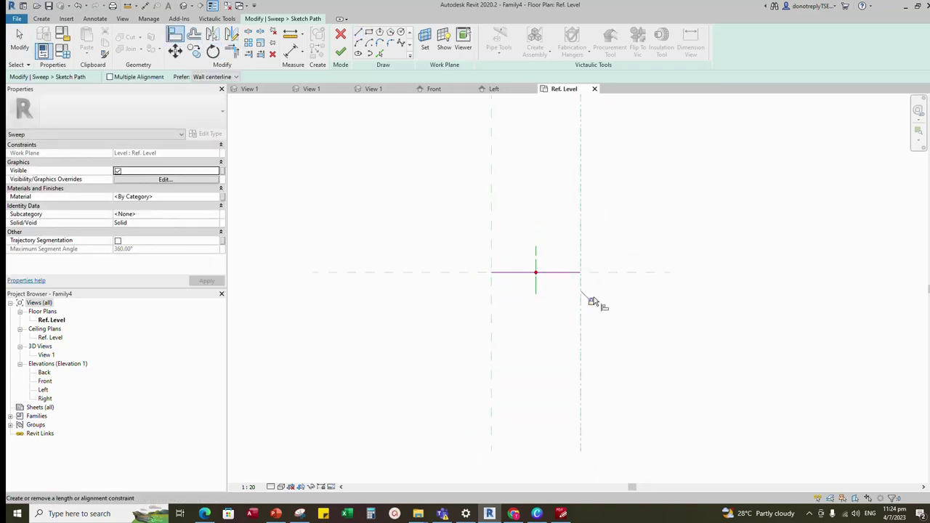
{"action": "left_click", "coordinate": [341, 51]}
Edit the sweep profile in the Left elevation and sketch a circle of about 5 radius centred on the path.
{"action": "left_click", "coordinate": [750, 54]}
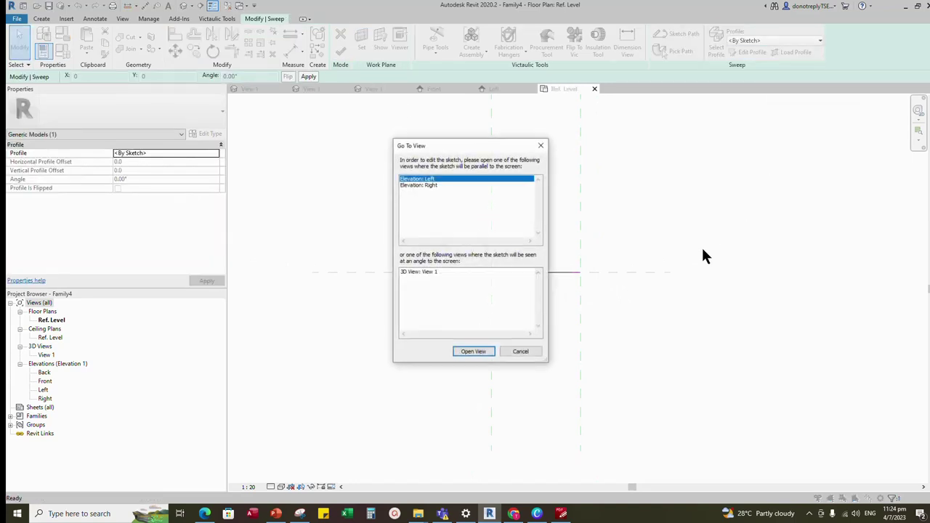
{"action": "left_click", "coordinate": [516, 352]}
{"action": "left_click", "coordinate": [400, 33]}
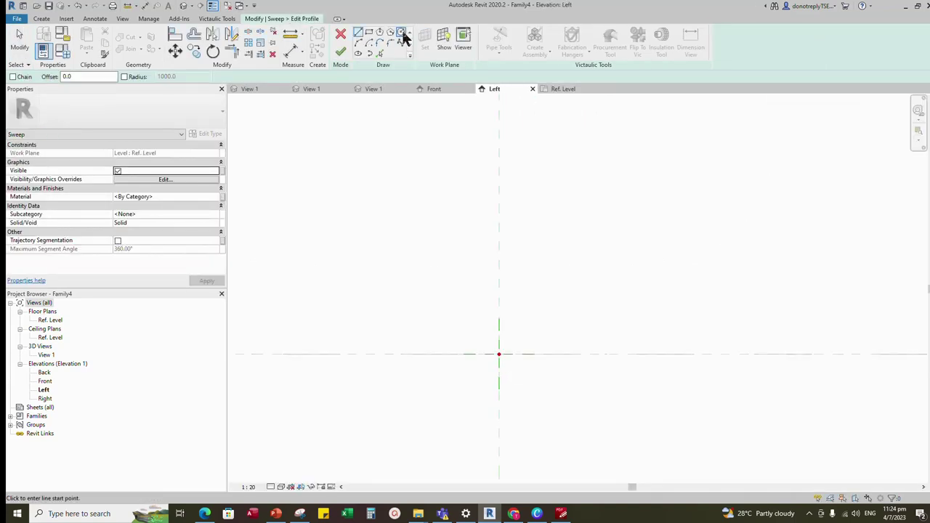
{"action": "left_click", "coordinate": [476, 325]}
{"action": "scroll", "coordinate": [492, 322], "scroll_direction": "up", "scroll_amount": 4}
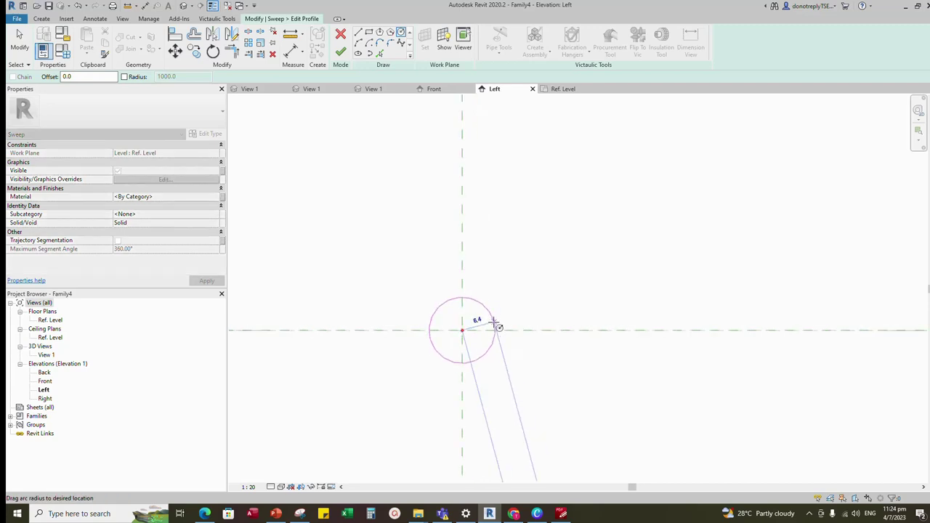
{"action": "left_click", "coordinate": [518, 325]}
{"action": "scroll", "coordinate": [520, 325], "scroll_direction": "down", "scroll_amount": 3}
{"action": "key", "text": "Escape"}
Make the circle's radius dimension permanent and label it with a new instance family parameter named Radius.
{"action": "left_click", "coordinate": [515, 314]}
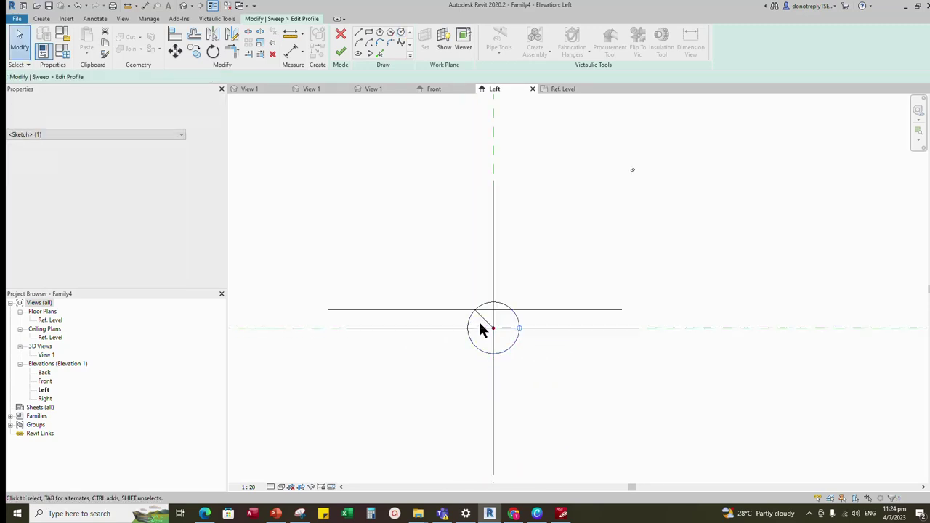
{"action": "left_click", "coordinate": [487, 320]}
{"action": "scroll", "coordinate": [519, 350], "scroll_direction": "down", "scroll_amount": 2}
{"action": "left_click", "coordinate": [434, 41]}
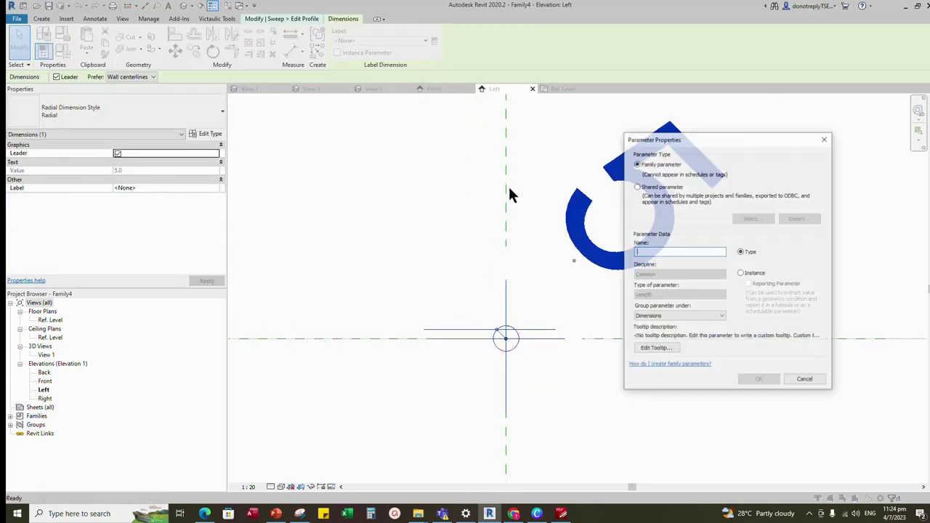
{"action": "type", "text": "Radius"}
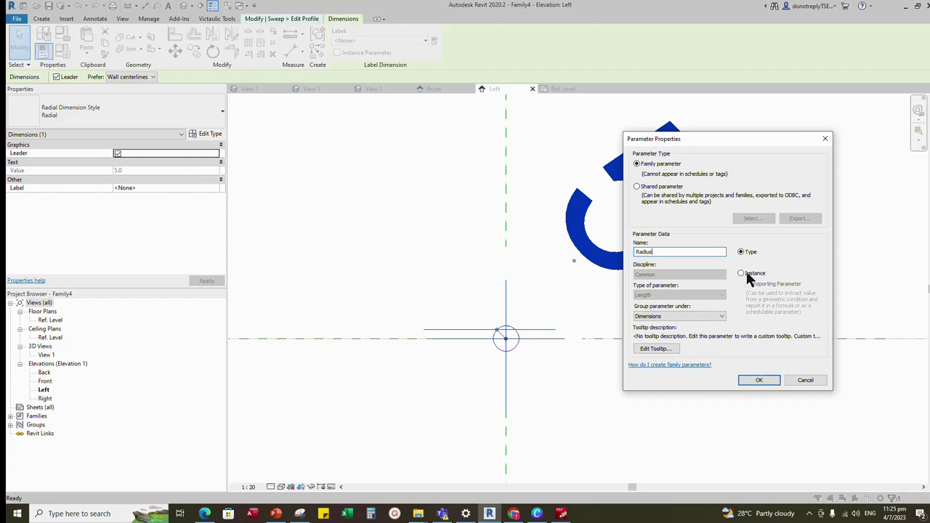
{"action": "left_click", "coordinate": [741, 274]}
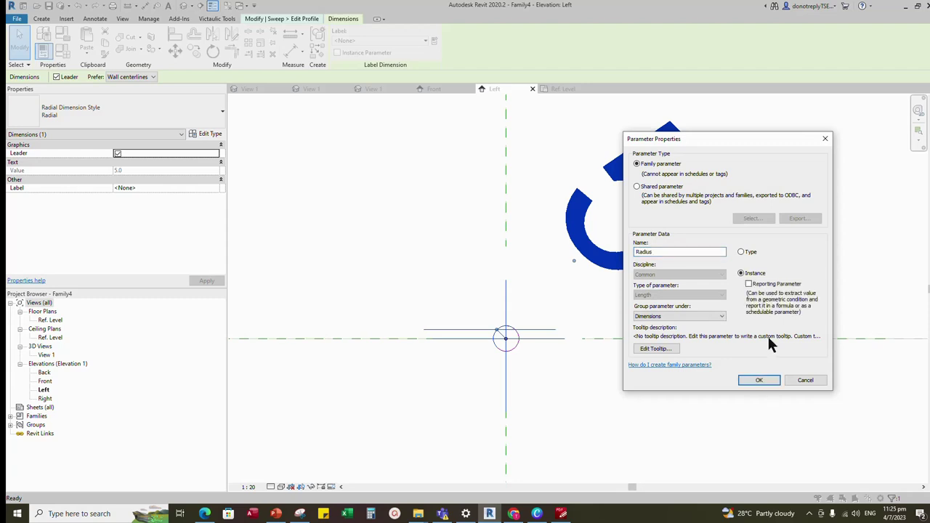
{"action": "left_click", "coordinate": [759, 380]}
{"action": "scroll", "coordinate": [560, 363], "scroll_direction": "down", "scroll_amount": 3}
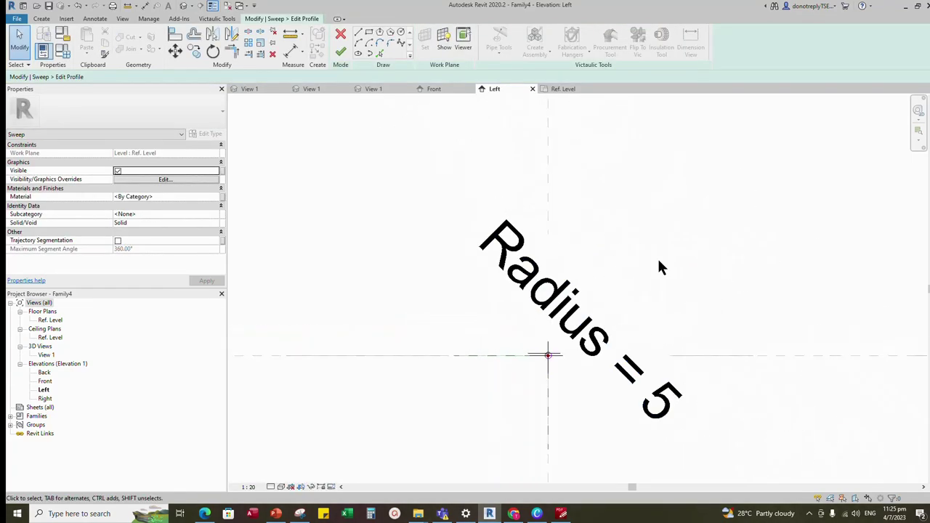
Finish the circular profile and complete the sweep.
{"action": "left_click", "coordinate": [341, 52]}
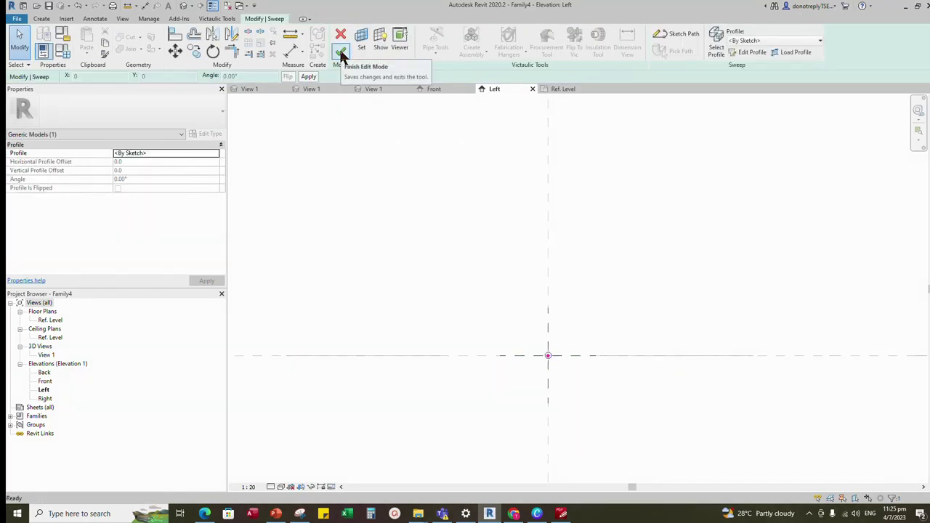
{"action": "left_click", "coordinate": [340, 48]}
{"action": "scroll", "coordinate": [572, 299], "scroll_direction": "down", "scroll_amount": 4}
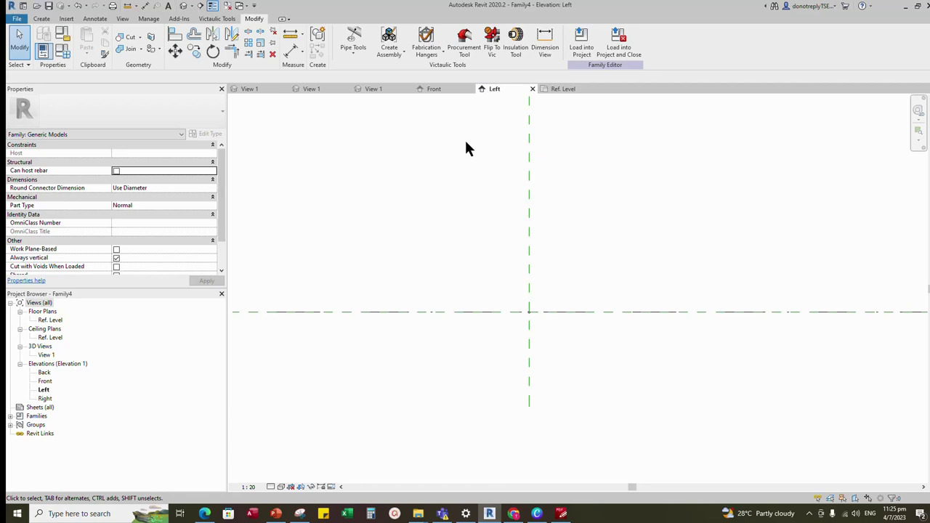
Show the round bar in the 3D view with the Shaded visual style and inspect its end.
{"action": "left_click", "coordinate": [381, 90]}
{"action": "left_click", "coordinate": [280, 486]}
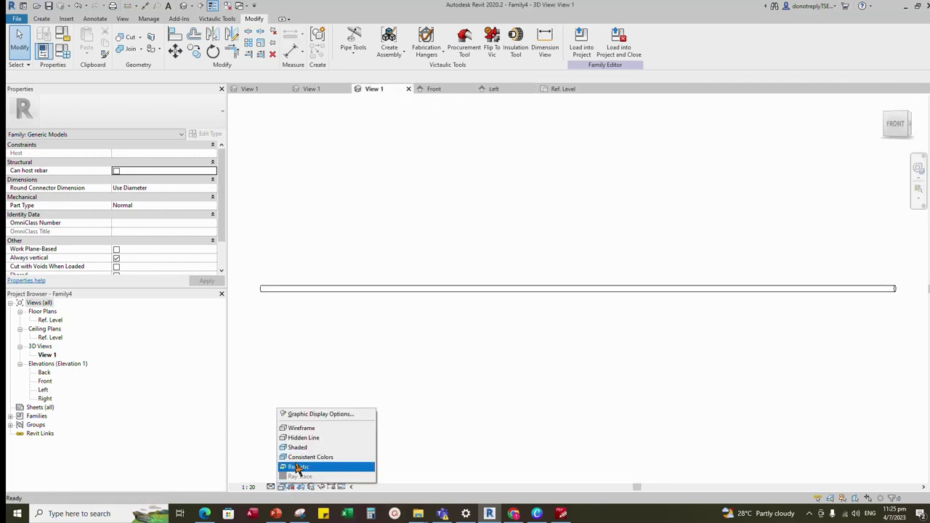
{"action": "left_click", "coordinate": [305, 447]}
{"action": "scroll", "coordinate": [485, 300], "scroll_direction": "down", "scroll_amount": 2}
{"action": "middle_click_drag", "start_coordinate": [485, 301], "coordinate": [683, 422], "text": "shift"}
{"action": "scroll", "coordinate": [444, 343], "scroll_direction": "up", "scroll_amount": 3}
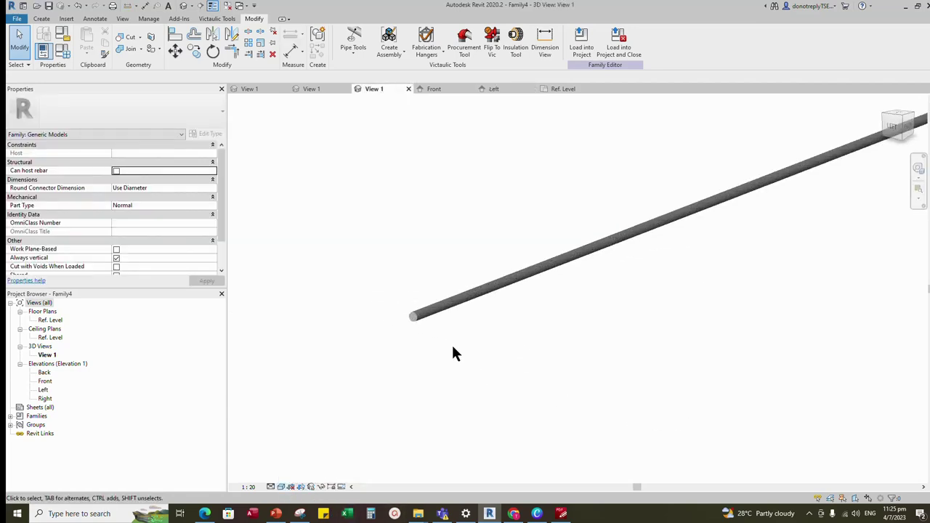
Flex the Radius parameter in the family types by applying 6, and restore it to 5.
{"action": "left_click", "coordinate": [63, 52]}
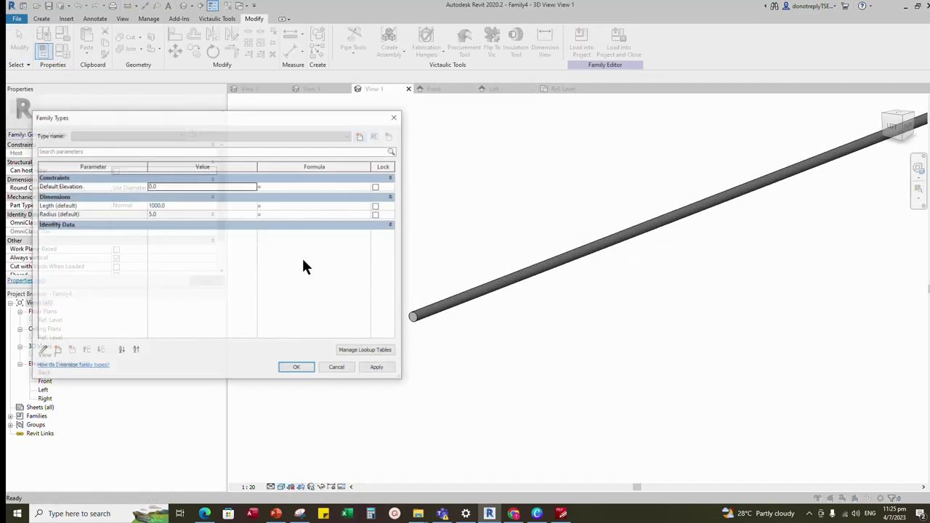
{"action": "double_click", "coordinate": [153, 214]}
{"action": "type", "text": "6"}
{"action": "left_click", "coordinate": [377, 370]}
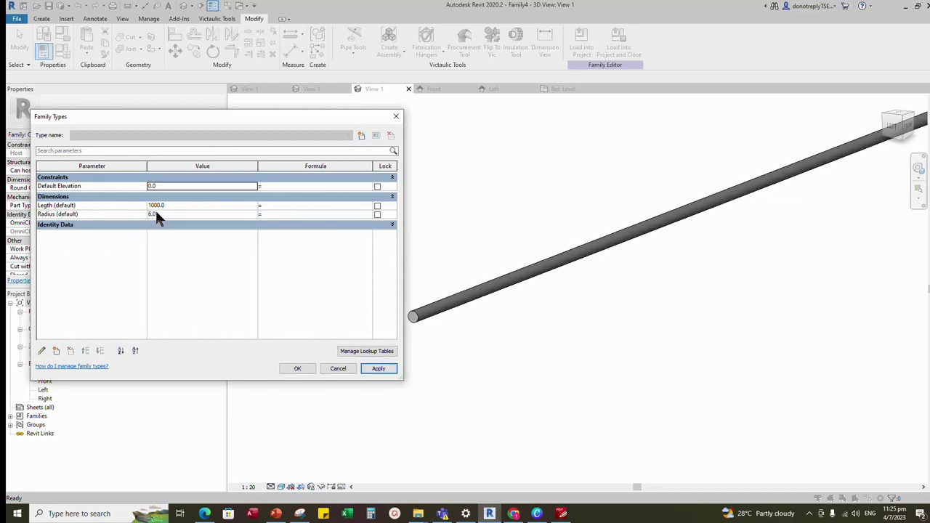
{"action": "double_click", "coordinate": [153, 215]}
{"action": "left_click", "coordinate": [376, 369]}
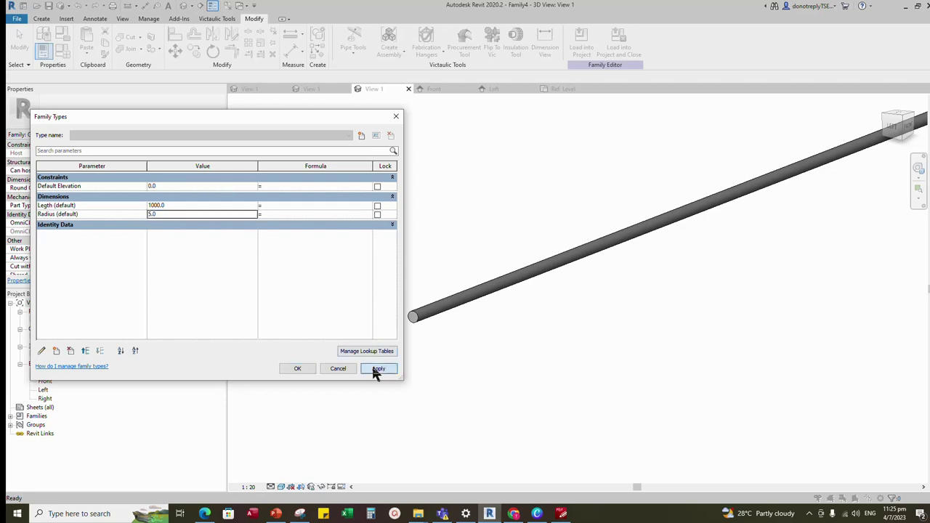
{"action": "left_click", "coordinate": [295, 368]}
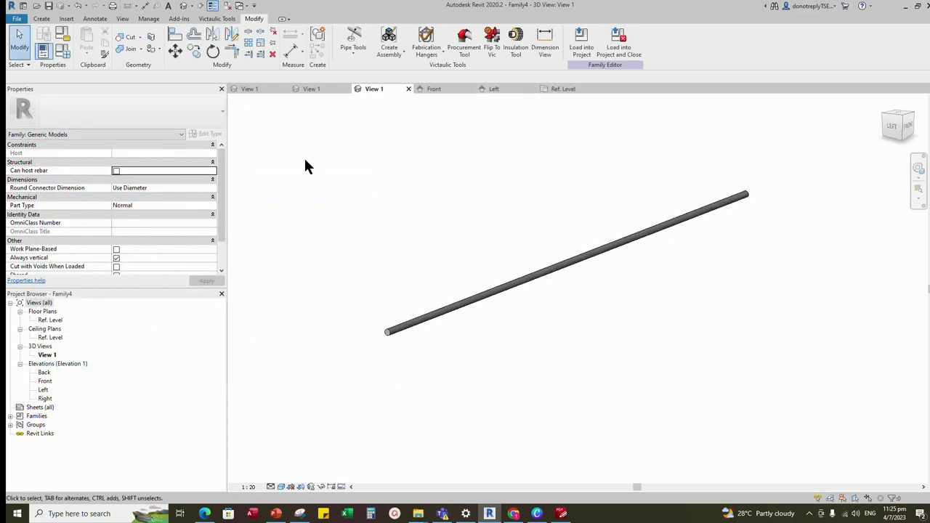
Save the family as Cross Bar in the Documents folder.
{"action": "left_click", "coordinate": [48, 6]}
{"action": "left_click", "coordinate": [405, 226]}
{"action": "left_click_drag", "start_coordinate": [405, 226], "coordinate": [374, 240]}
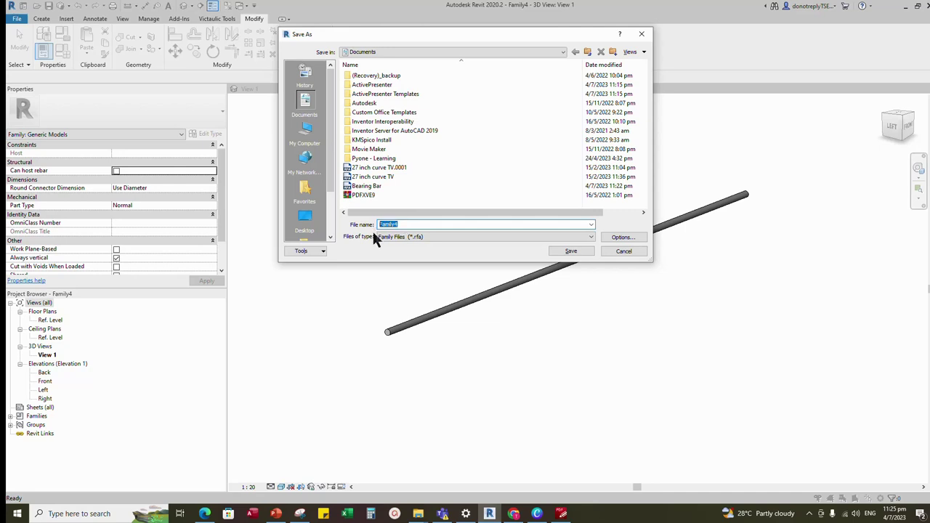
{"action": "type", "text": "Cross Bar"}
{"action": "left_click", "coordinate": [580, 250]}
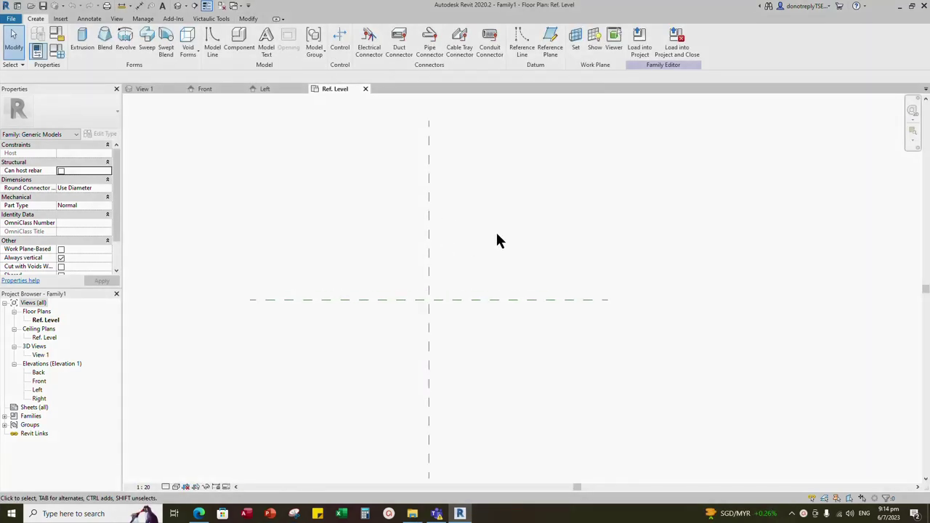
In the new family's Ref. Level plan, add a vertical reference plane offset 500 to the right of the Center (Left/Right) plane.
{"action": "left_click", "coordinate": [430, 220]}
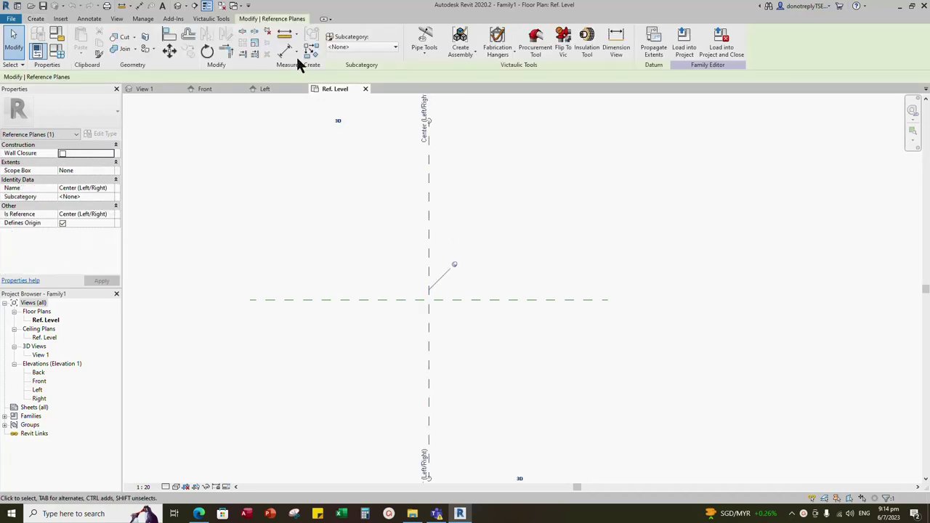
{"action": "key", "text": "r"}
{"action": "key", "text": "p"}
{"action": "left_click", "coordinate": [341, 32]}
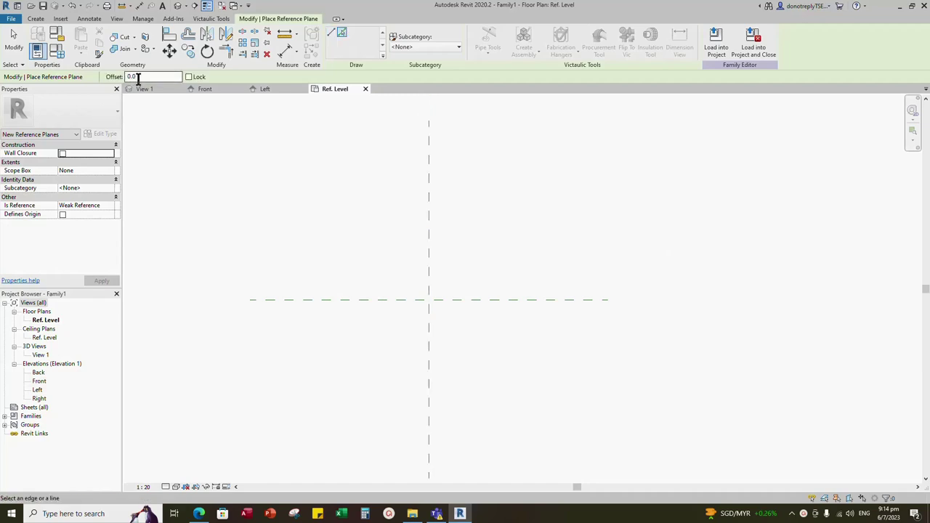
{"action": "double_click", "coordinate": [138, 77]}
{"action": "type", "text": "500"}
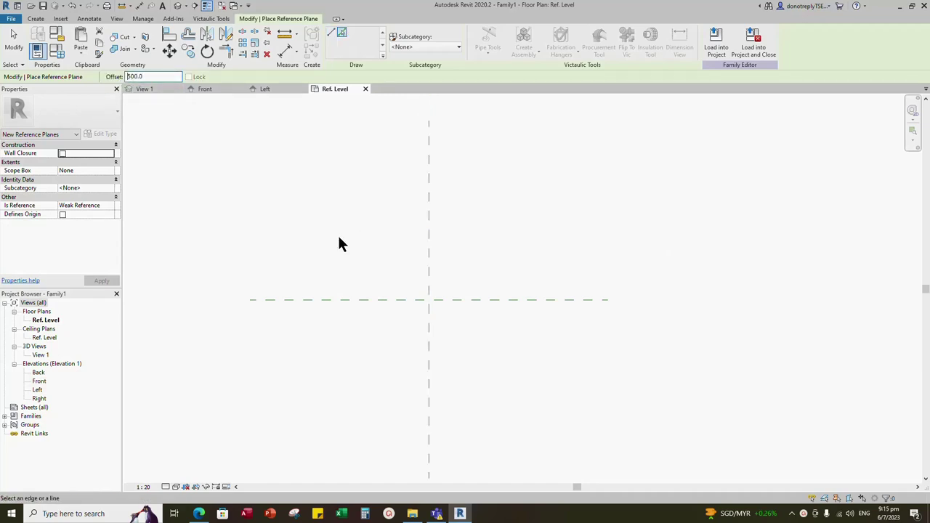
{"action": "left_click", "coordinate": [430, 220]}
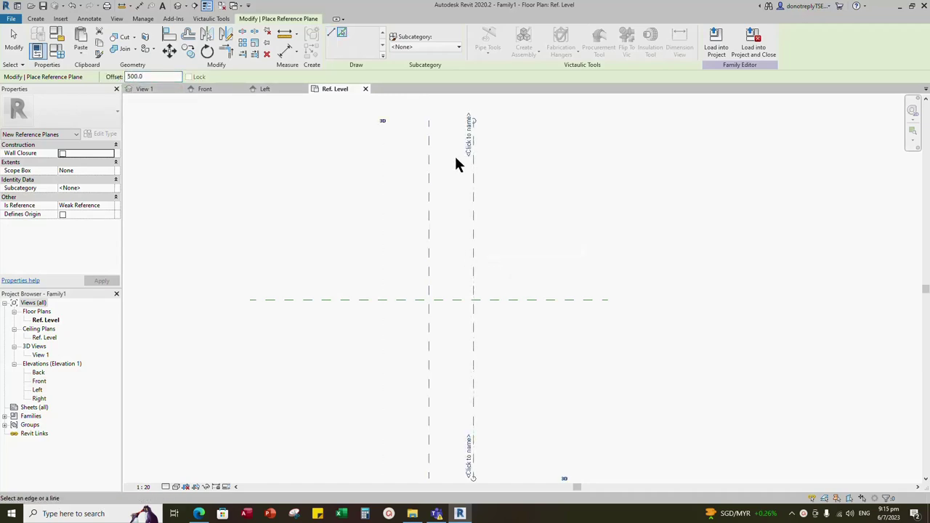
{"action": "scroll", "coordinate": [472, 240], "scroll_direction": "down", "scroll_amount": 1}
Add a horizontal reference plane offset 1000 below the horizontal center plane in the Ref. Level plan.
{"action": "double_click", "coordinate": [138, 77]}
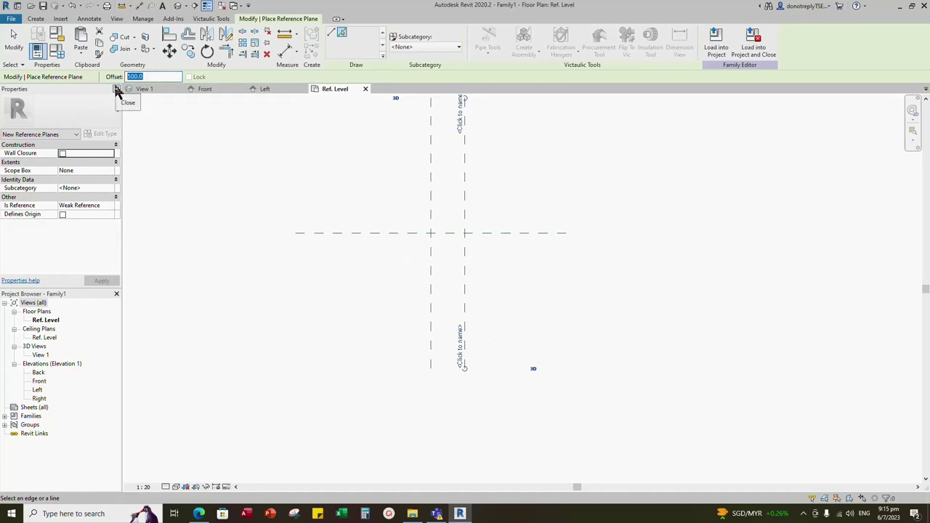
{"action": "type", "text": "1000"}
{"action": "left_click", "coordinate": [485, 234]}
{"action": "scroll", "coordinate": [460, 283], "scroll_direction": "up", "scroll_amount": 2}
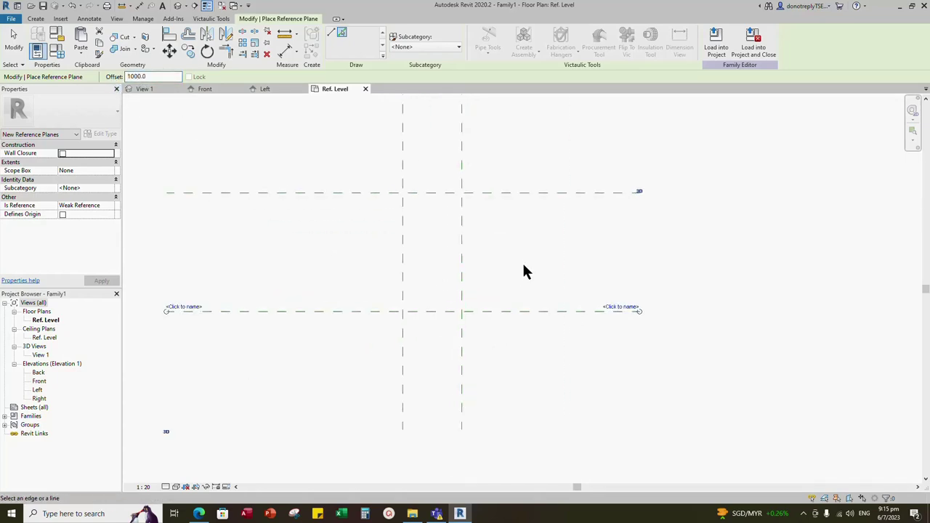
{"action": "middle_click_drag", "start_coordinate": [495, 275], "coordinate": [541, 290]}
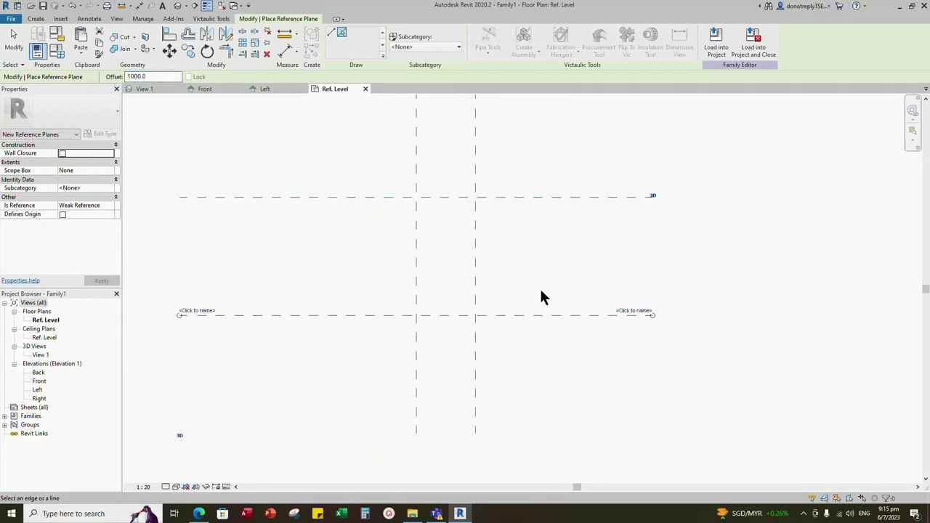
In the Front elevation, add a horizontal reference plane offset 25 above the Ref. Level.
{"action": "left_click", "coordinate": [205, 90]}
{"action": "key", "text": "Escape"}
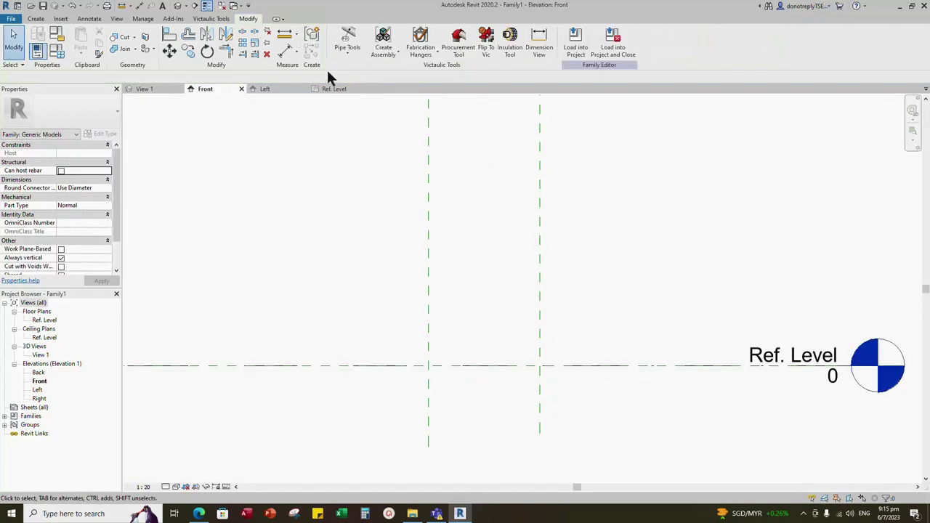
{"action": "key", "text": "r"}
{"action": "key", "text": "p"}
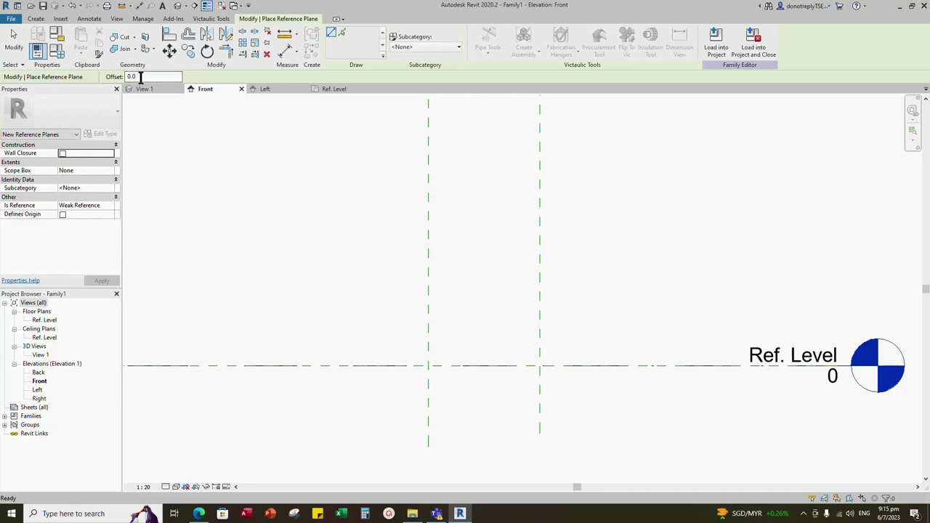
{"action": "double_click", "coordinate": [140, 77]}
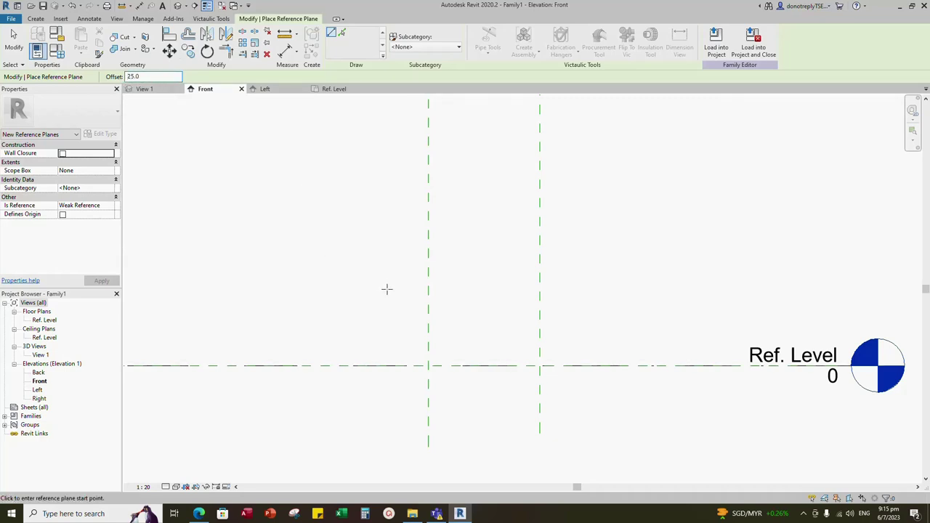
{"action": "left_click", "coordinate": [345, 37]}
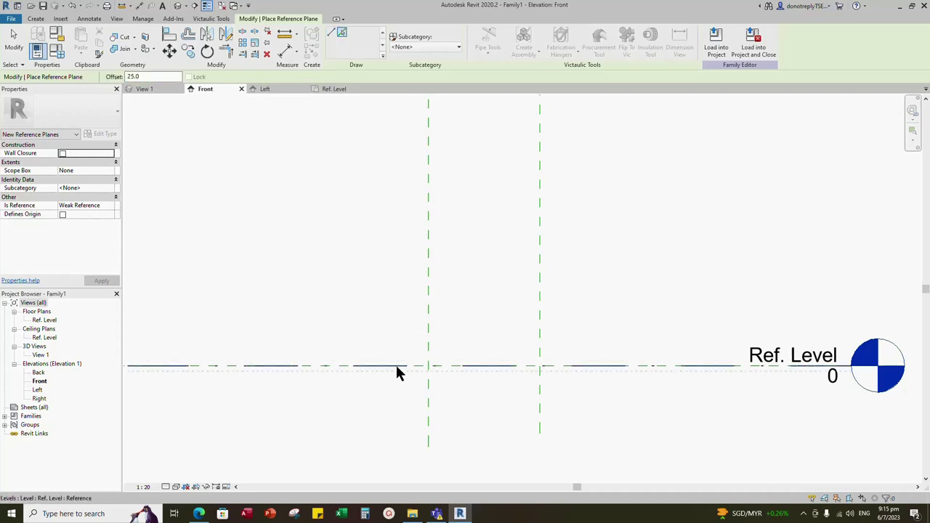
{"action": "left_click", "coordinate": [396, 364]}
{"action": "scroll", "coordinate": [421, 388], "scroll_direction": "up", "scroll_amount": 2}
{"action": "scroll", "coordinate": [474, 370], "scroll_direction": "down", "scroll_amount": 3}
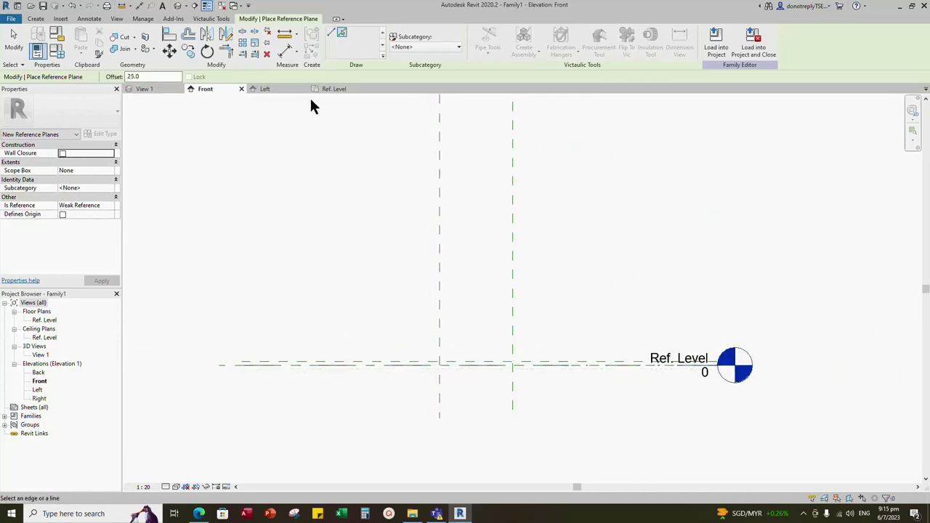
Dimension the distance between the two vertical reference planes in the Ref. Level floor plan.
{"action": "left_click", "coordinate": [334, 89]}
{"action": "scroll", "coordinate": [523, 284], "scroll_direction": "down", "scroll_amount": 3}
{"action": "key", "text": "d"}
{"action": "key", "text": "i"}
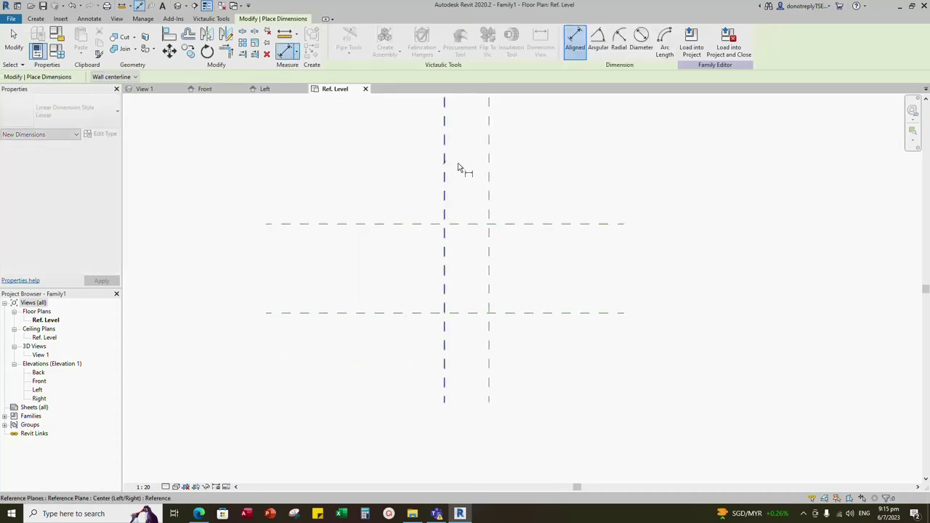
{"action": "left_click", "coordinate": [489, 162]}
{"action": "scroll", "coordinate": [550, 154], "scroll_direction": "up", "scroll_amount": 2}
{"action": "left_click", "coordinate": [557, 151]}
Dimension the distance between the two horizontal reference planes to the left of the vertical ones.
{"action": "scroll", "coordinate": [567, 218], "scroll_direction": "down", "scroll_amount": 1}
{"action": "left_click", "coordinate": [320, 247]}
{"action": "left_click", "coordinate": [322, 350]}
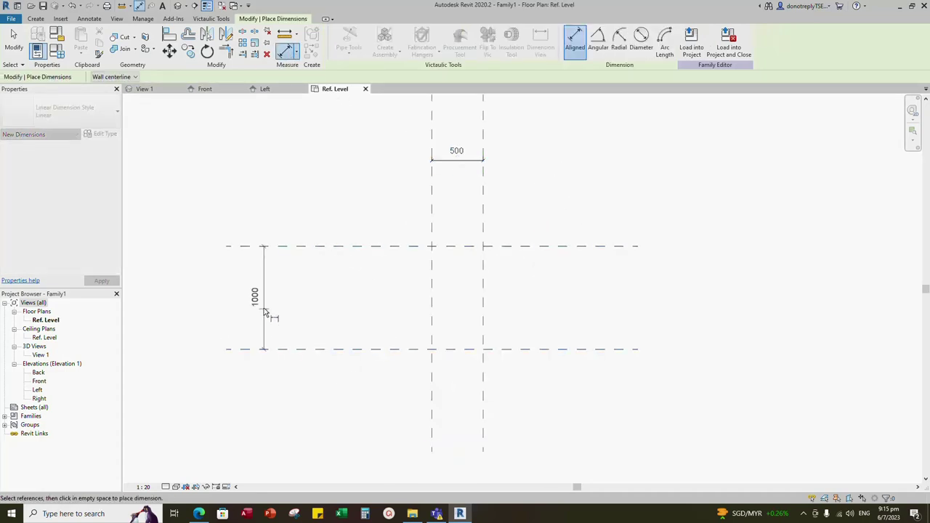
{"action": "left_click", "coordinate": [266, 312]}
{"action": "key", "text": "Escape"}
{"action": "key", "text": "Escape"}
{"action": "left_click", "coordinate": [452, 158]}
{"action": "left_click", "coordinate": [533, 183]}
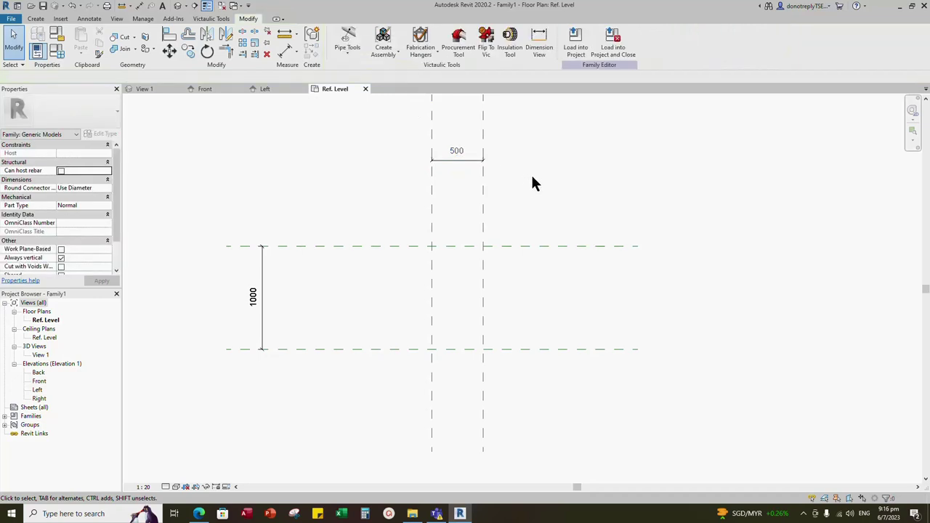
Label the dimension between the two vertical reference planes with a new instance parameter named Width.
{"action": "left_click", "coordinate": [486, 160]}
{"action": "left_click", "coordinate": [424, 41]}
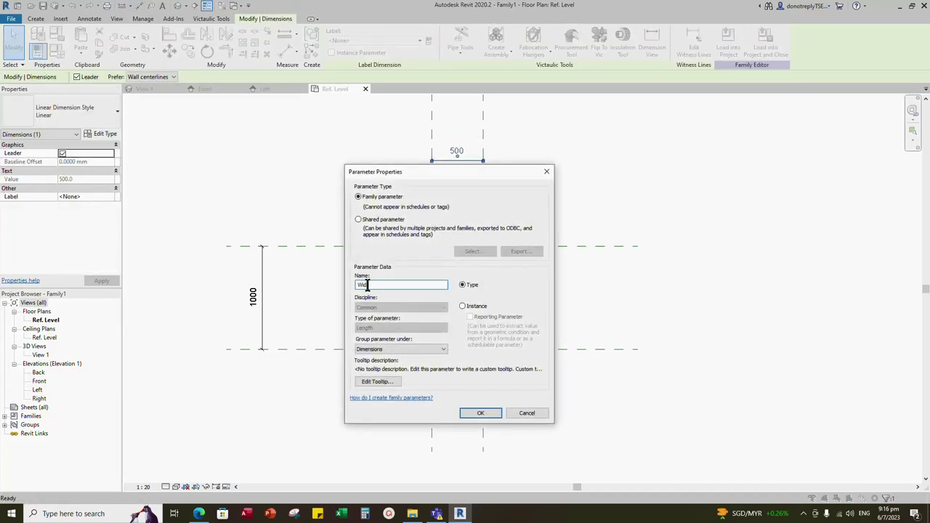
{"action": "left_click", "coordinate": [464, 307]}
{"action": "left_click", "coordinate": [481, 412]}
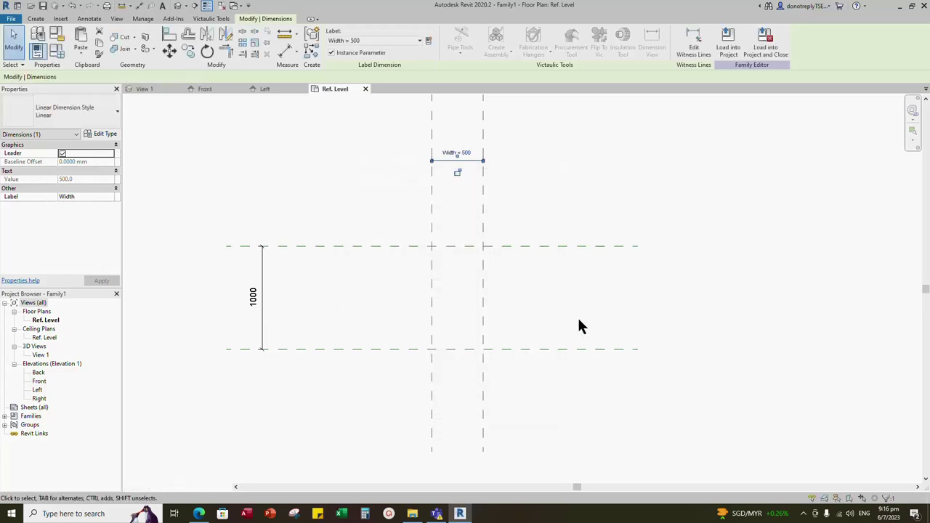
{"action": "left_click", "coordinate": [579, 326]}
Label the dimension between the two horizontal reference planes with a new instance parameter named Span.
{"action": "left_click", "coordinate": [263, 331]}
{"action": "left_click", "coordinate": [428, 41]}
{"action": "type", "text": "Span"}
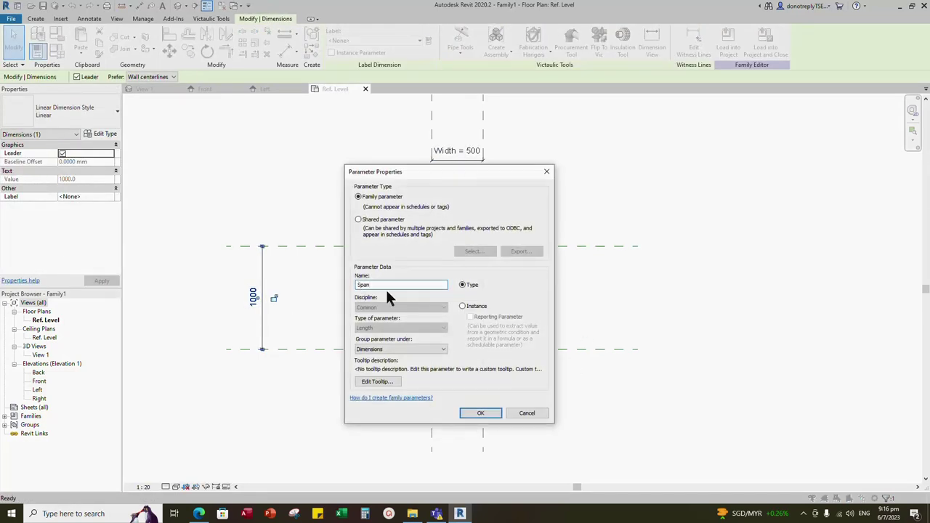
{"action": "left_click", "coordinate": [464, 306]}
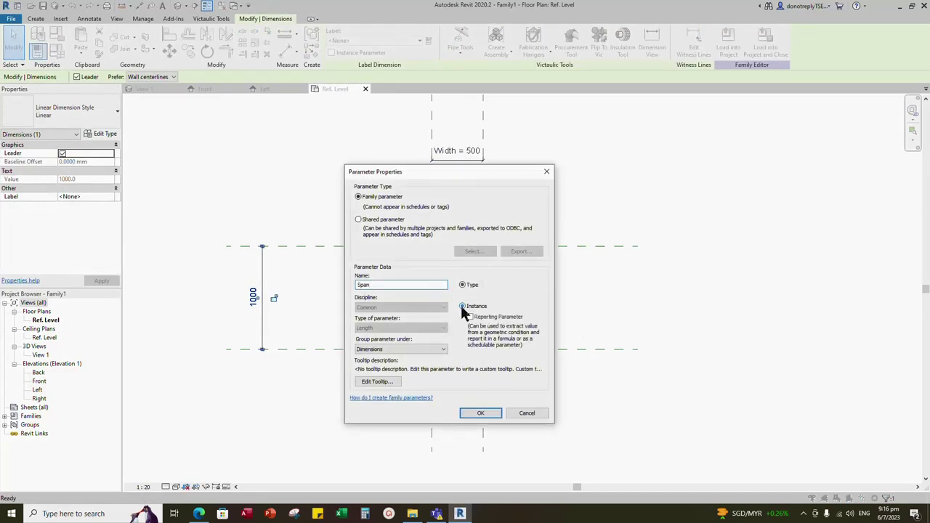
{"action": "left_click", "coordinate": [480, 413]}
{"action": "left_click", "coordinate": [558, 401]}
{"action": "scroll", "coordinate": [511, 313], "scroll_direction": "down", "scroll_amount": 1}
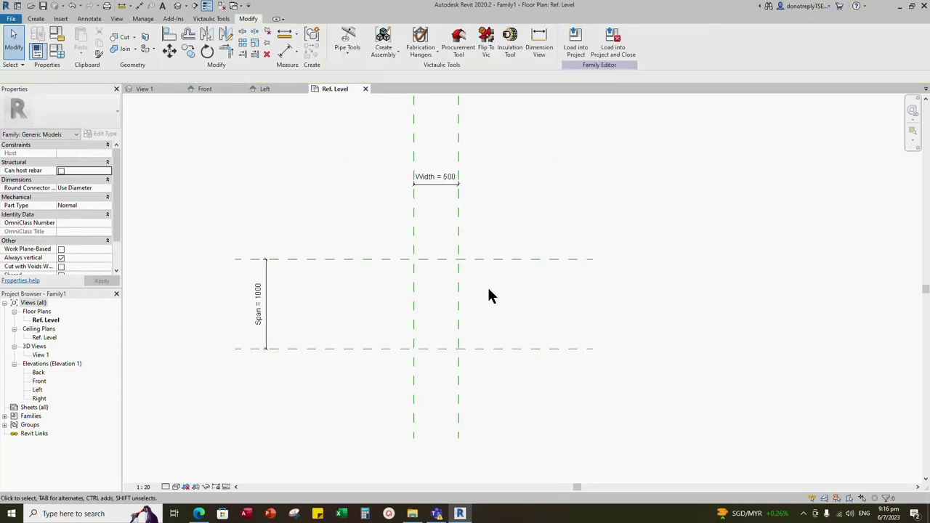
{"action": "scroll", "coordinate": [486, 300], "scroll_direction": "up", "scroll_amount": 1}
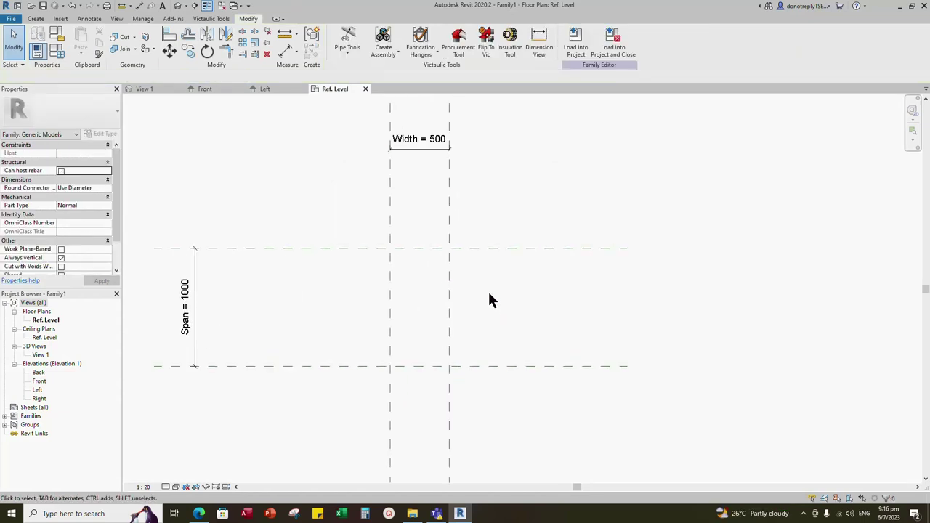
{"action": "scroll", "coordinate": [487, 300], "scroll_direction": "down", "scroll_amount": 1}
Start a sweep and sketch its path as a rectangle between the Width and Span reference plane intersections, then finish the path.
{"action": "left_click", "coordinate": [35, 19]}
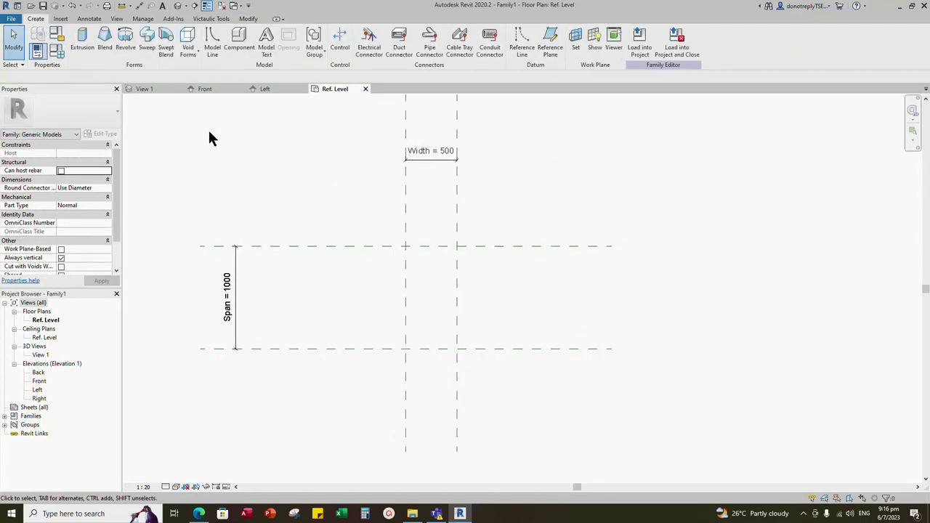
{"action": "left_click", "coordinate": [148, 40]}
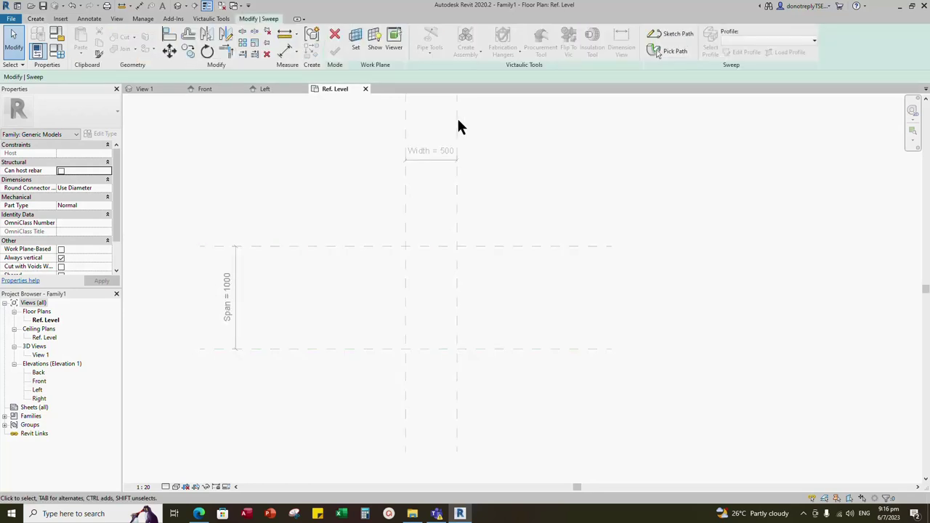
{"action": "left_click", "coordinate": [674, 37]}
{"action": "left_click", "coordinate": [364, 34]}
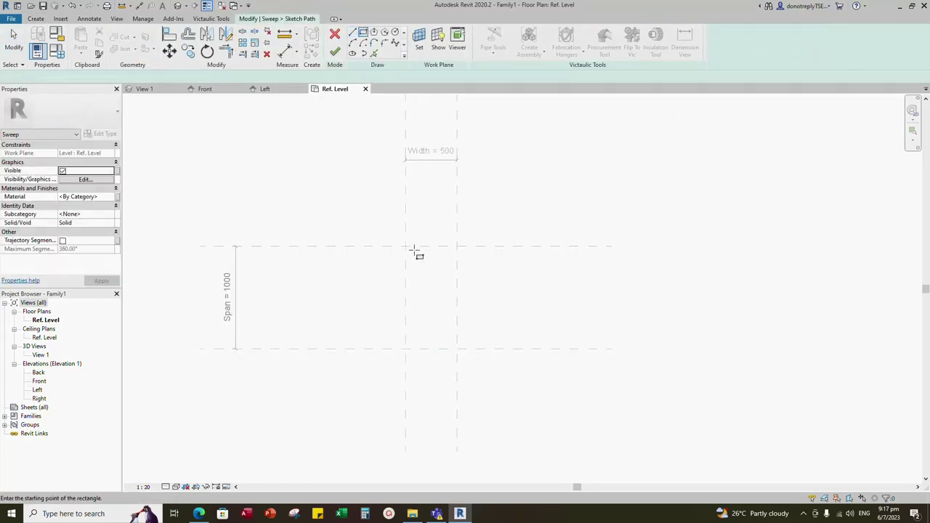
{"action": "left_click", "coordinate": [406, 247]}
{"action": "left_click", "coordinate": [456, 349]}
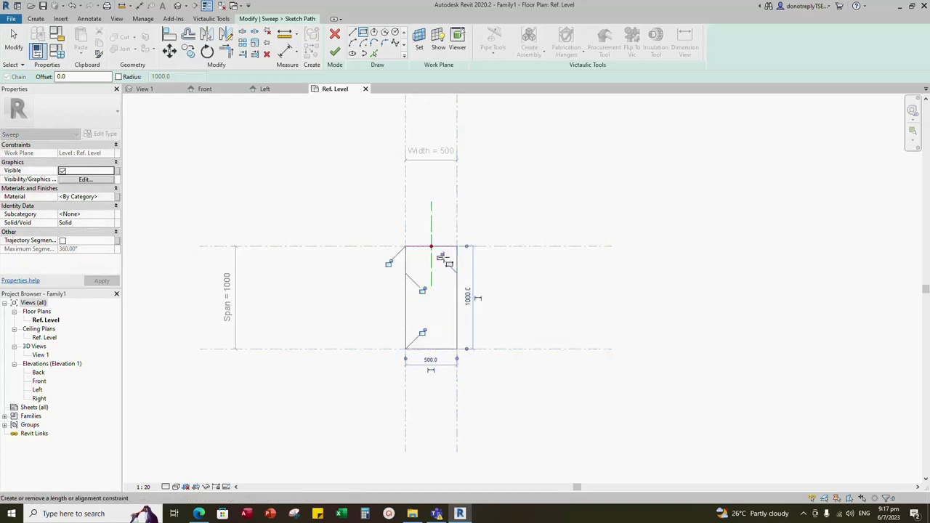
{"action": "key", "text": "Escape"}
{"action": "scroll", "coordinate": [436, 306], "scroll_direction": "up", "scroll_amount": 1}
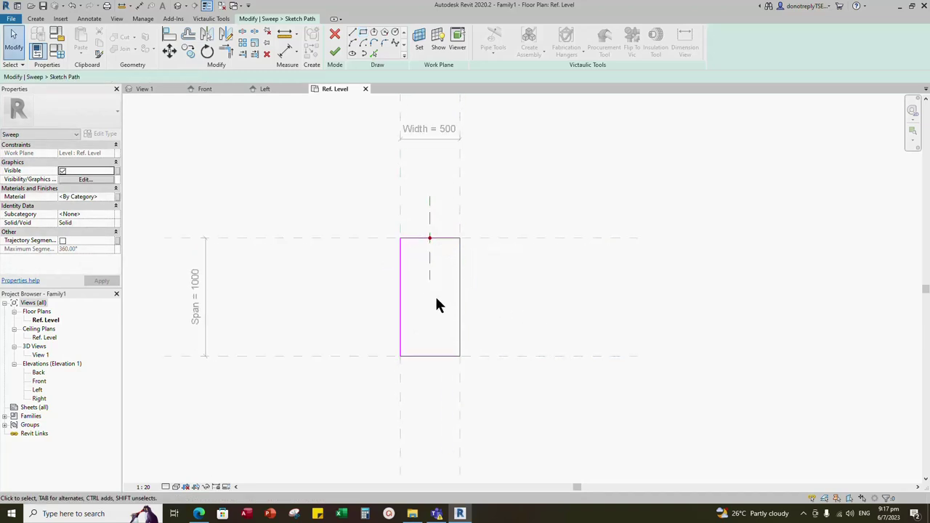
{"action": "left_click", "coordinate": [335, 52]}
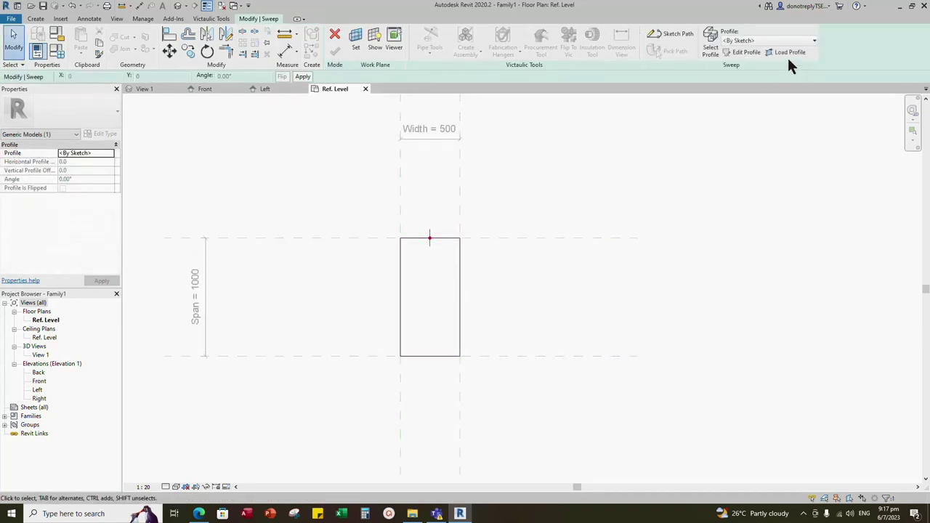
In the Left elevation, sketch a rectangular sweep profile about 12 mm wide from the upper reference plane down to the Ref. Level.
{"action": "left_click", "coordinate": [777, 52]}
{"action": "left_click", "coordinate": [468, 351]}
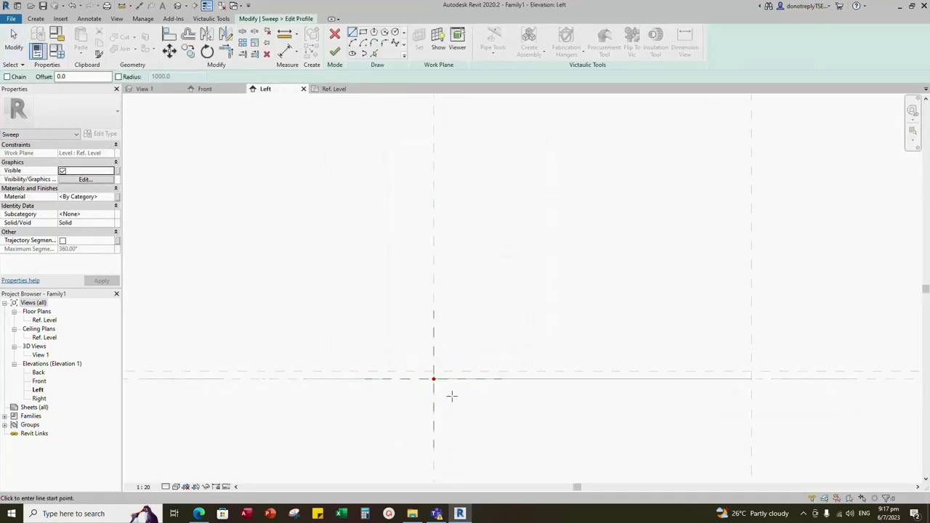
{"action": "left_click", "coordinate": [362, 32]}
{"action": "scroll", "coordinate": [432, 355], "scroll_direction": "up", "scroll_amount": 2}
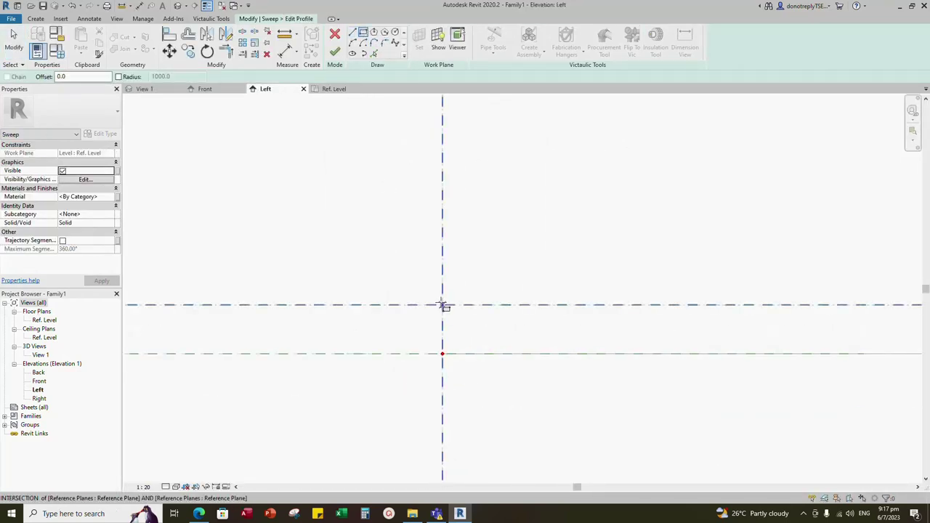
{"action": "left_click", "coordinate": [443, 305]}
{"action": "left_click", "coordinate": [466, 354]}
{"action": "key", "text": "Escape"}
{"action": "key", "text": "Escape"}
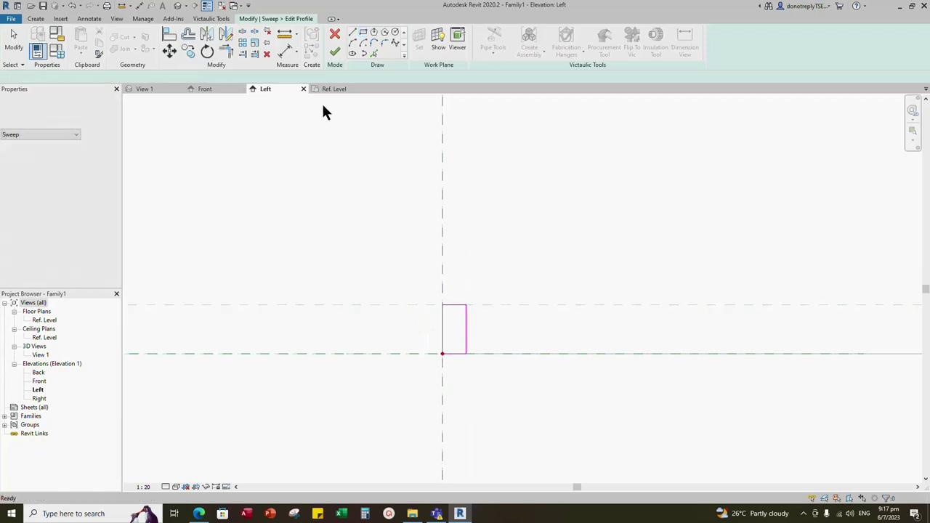
Align and lock the profile's top edge to the upper reference plane, and align its left edge to the vertical plane.
{"action": "key", "text": "a"}
{"action": "key", "text": "l"}
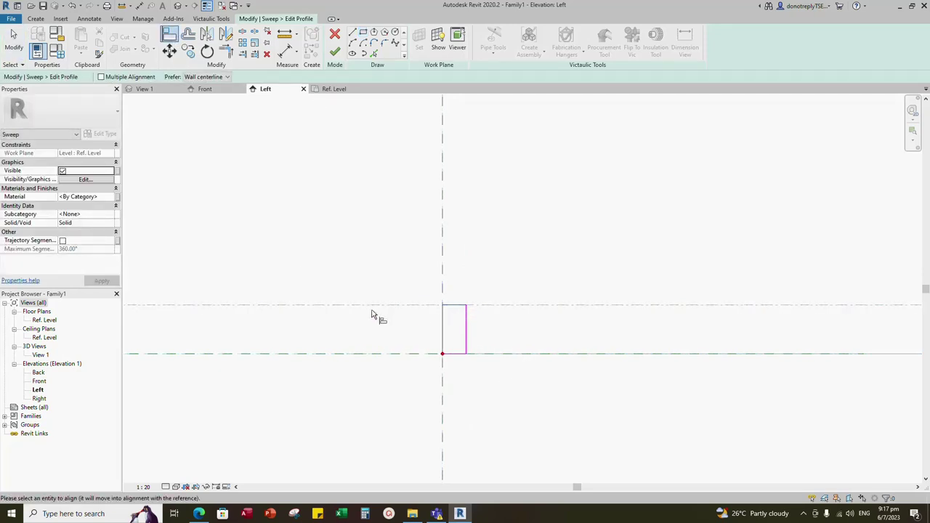
{"action": "left_click", "coordinate": [173, 40]}
{"action": "left_click", "coordinate": [410, 306]}
{"action": "left_click", "coordinate": [455, 305]}
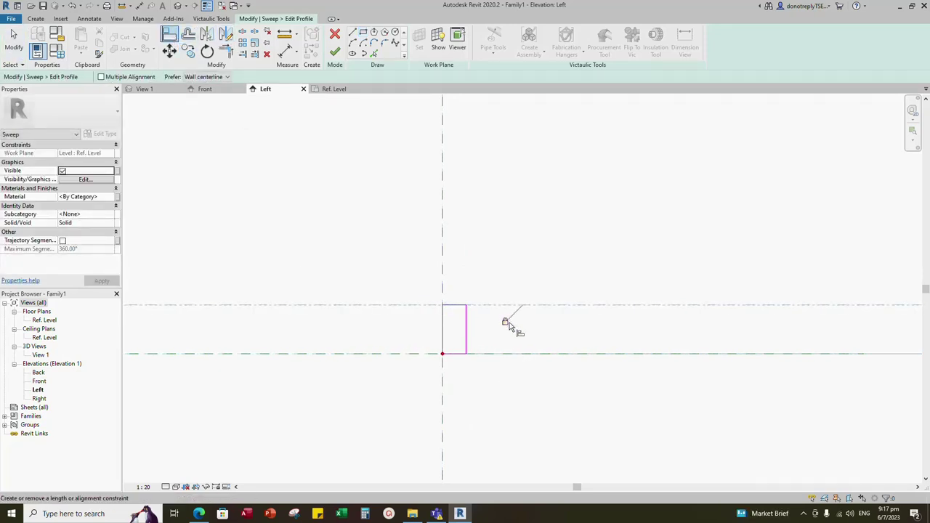
{"action": "left_click", "coordinate": [505, 321]}
{"action": "left_click", "coordinate": [442, 382]}
{"action": "left_click", "coordinate": [444, 324]}
{"action": "key", "text": "Escape"}
{"action": "key", "text": "Escape"}
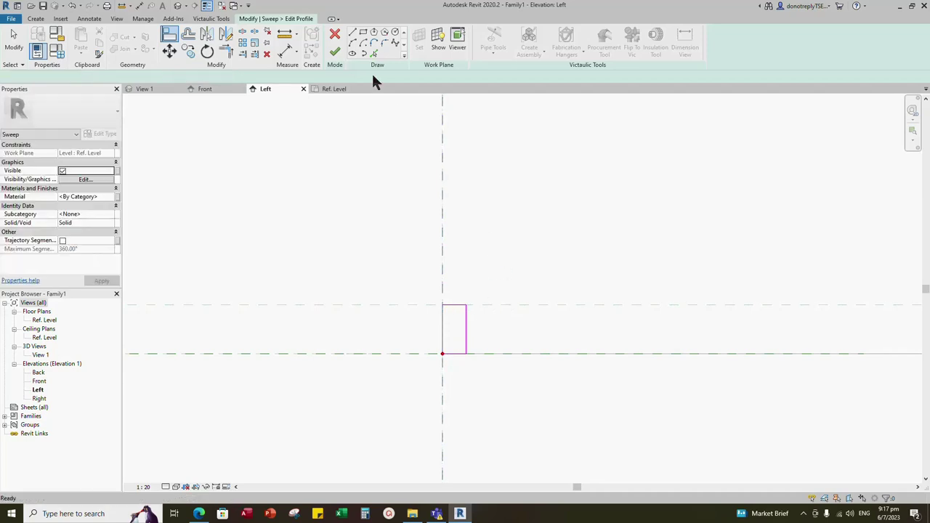
Dimension the profile's width above the sketch and set the view to scale 1:2 with fine detail level.
{"action": "left_click", "coordinate": [288, 51]}
{"action": "left_click", "coordinate": [466, 320]}
{"action": "scroll", "coordinate": [472, 317], "scroll_direction": "down", "scroll_amount": 2}
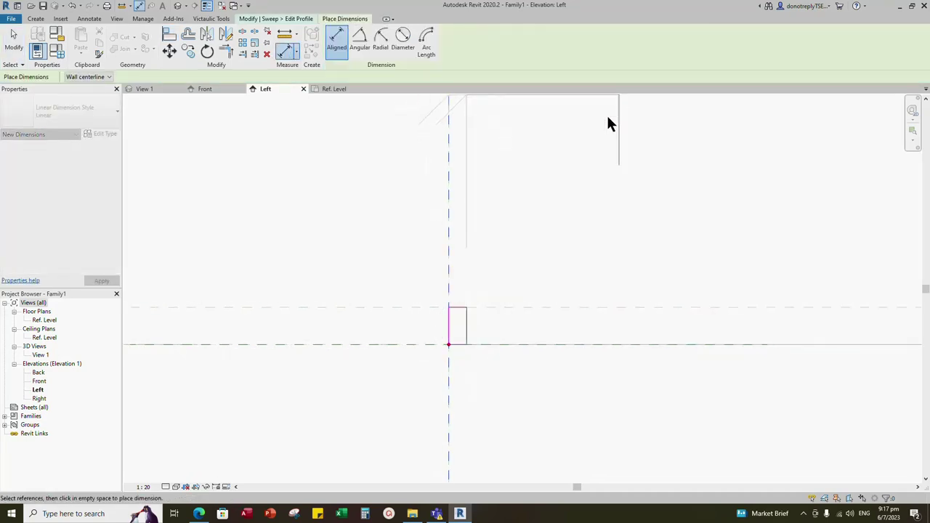
{"action": "left_click", "coordinate": [144, 487]}
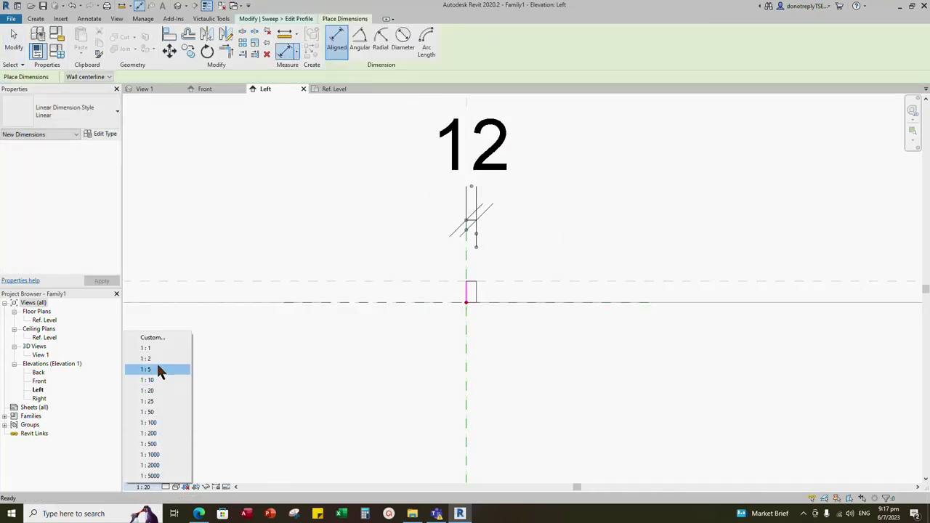
{"action": "left_click", "coordinate": [154, 359]}
{"action": "left_click", "coordinate": [165, 487]}
{"action": "left_click", "coordinate": [174, 478]}
{"action": "scroll", "coordinate": [489, 234], "scroll_direction": "up", "scroll_amount": 2}
{"action": "key", "text": "Escape"}
{"action": "key", "text": "Escape"}
Set the width of the sweep profile to 5 mm.
{"action": "left_click", "coordinate": [469, 221]}
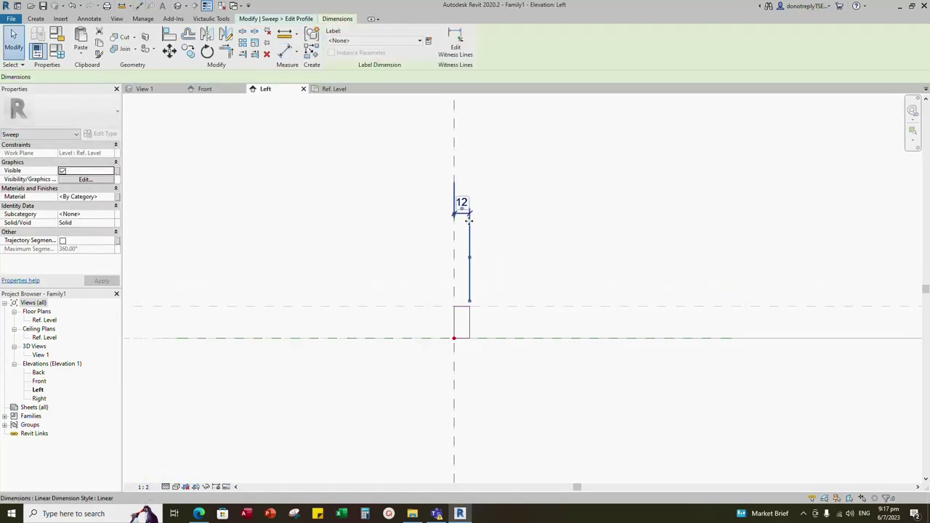
{"action": "scroll", "coordinate": [485, 264], "scroll_direction": "up", "scroll_amount": 1}
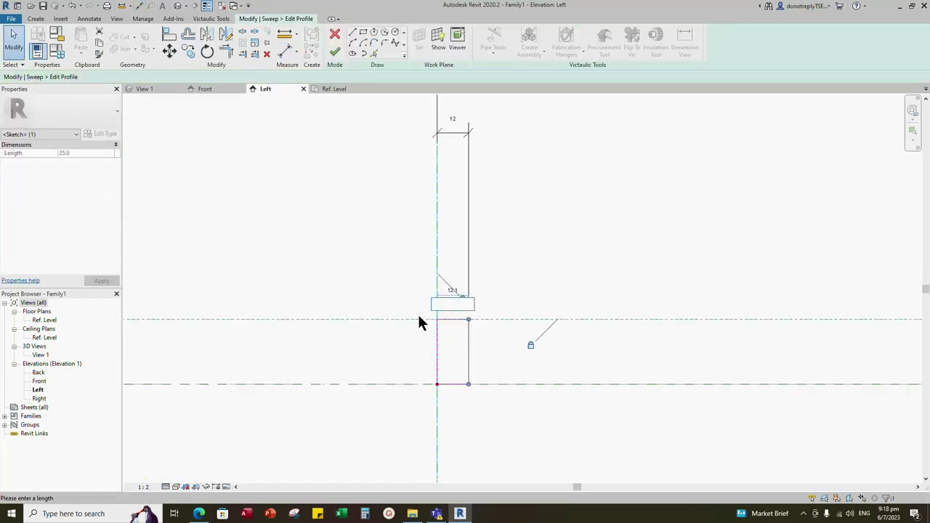
{"action": "type", "text": "5"}
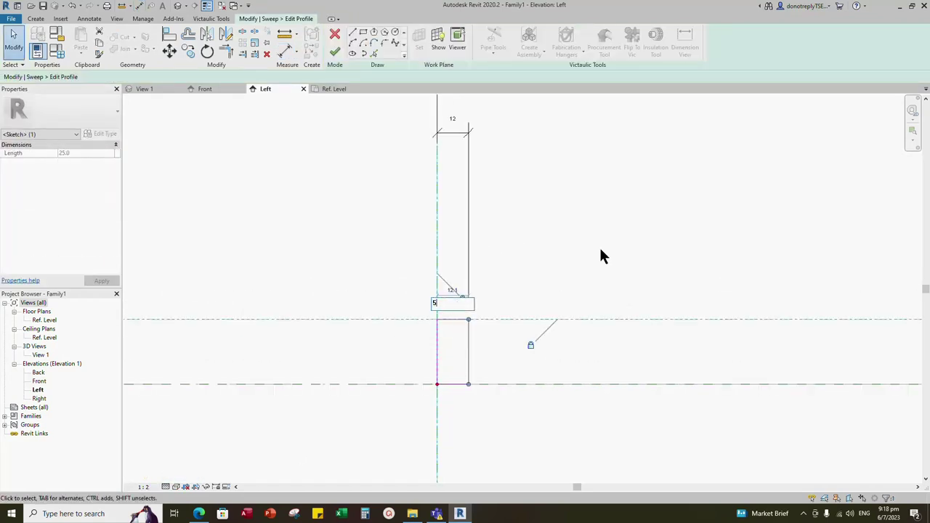
{"action": "key", "text": "Return"}
{"action": "left_click", "coordinate": [596, 248]}
{"action": "scroll", "coordinate": [509, 298], "scroll_direction": "down", "scroll_amount": 3}
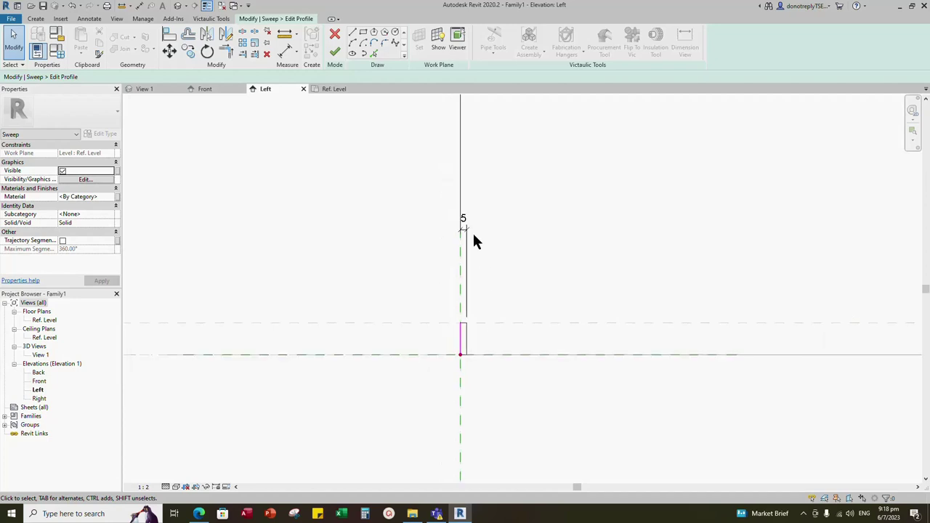
Label the profile's width dimension with a new instance parameter named Bearing Bar Thickness.
{"action": "left_click", "coordinate": [469, 233]}
{"action": "left_click", "coordinate": [428, 40]}
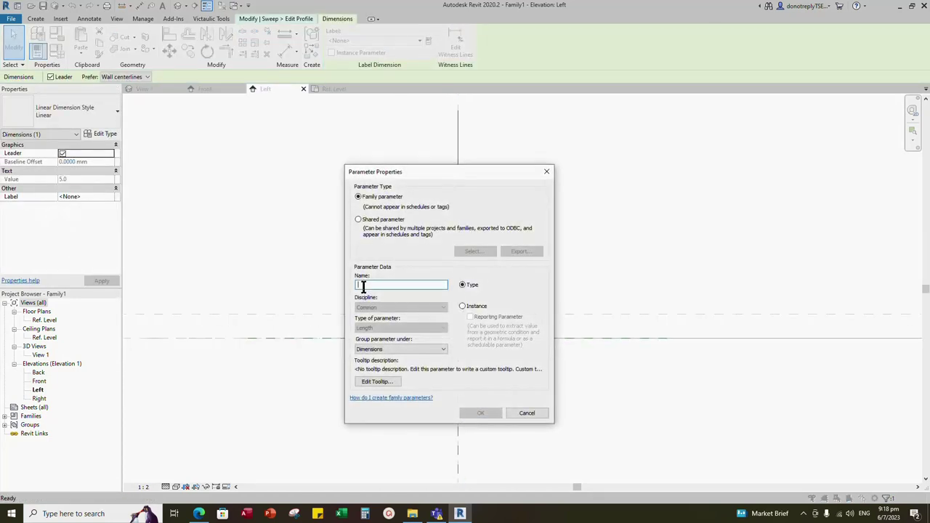
{"action": "type", "text": "Bar Thickness"}
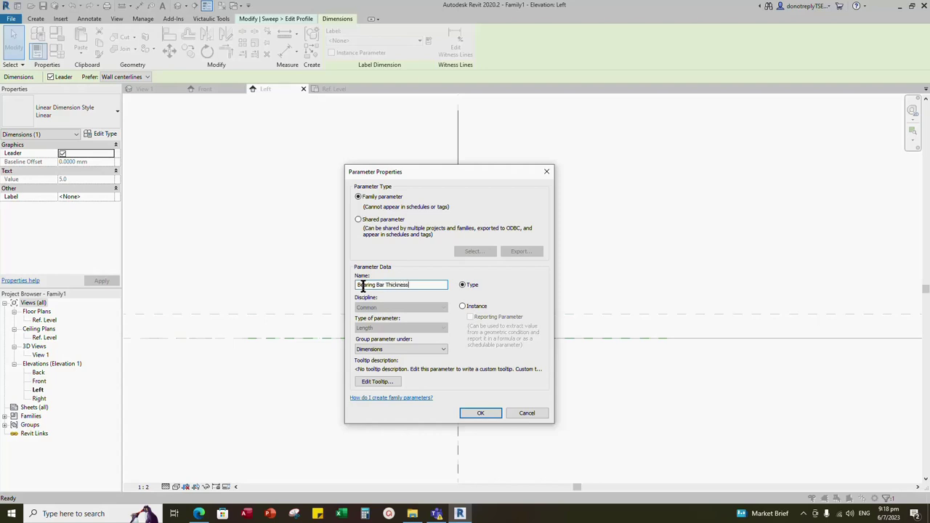
{"action": "left_click", "coordinate": [463, 306]}
{"action": "left_click", "coordinate": [473, 412]}
{"action": "key", "text": "Escape"}
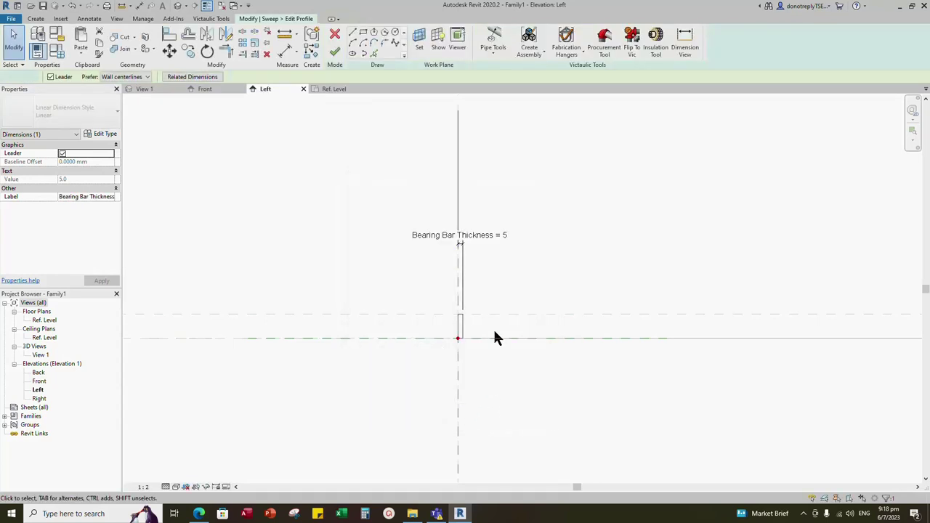
Finish the profile and the sweep, and return to the Ref. Level floor plan.
{"action": "left_click", "coordinate": [336, 56]}
{"action": "left_click", "coordinate": [335, 52]}
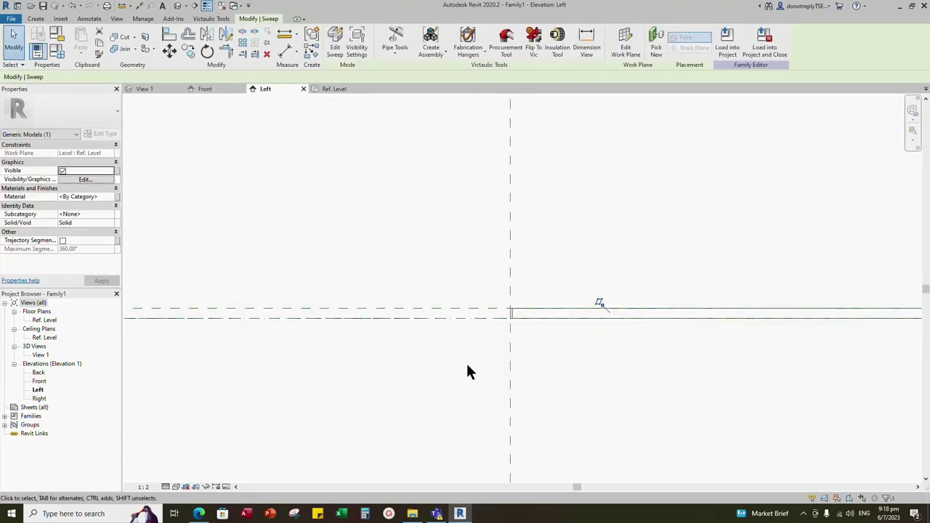
{"action": "left_click", "coordinate": [506, 241]}
{"action": "left_click", "coordinate": [334, 89]}
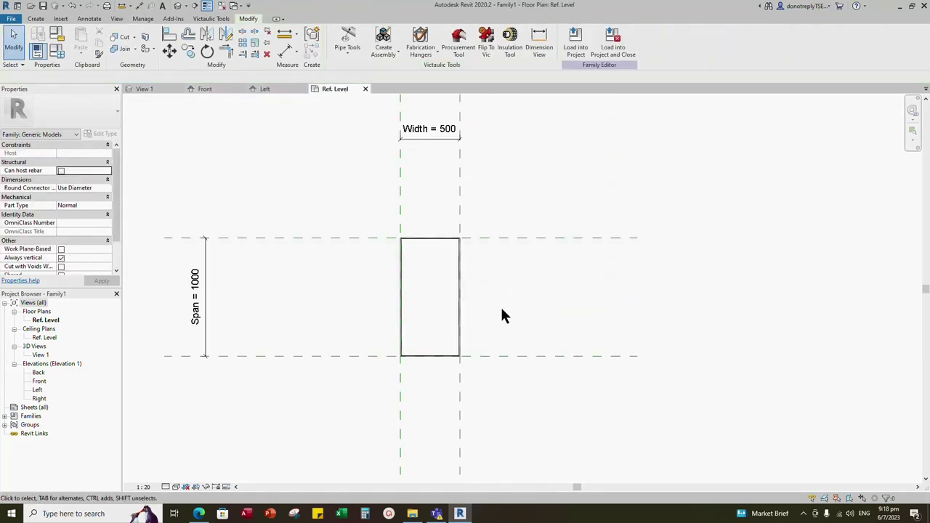
{"action": "scroll", "coordinate": [420, 311], "scroll_direction": "up", "scroll_amount": 2}
{"action": "middle_click_drag", "start_coordinate": [437, 272], "coordinate": [471, 299]}
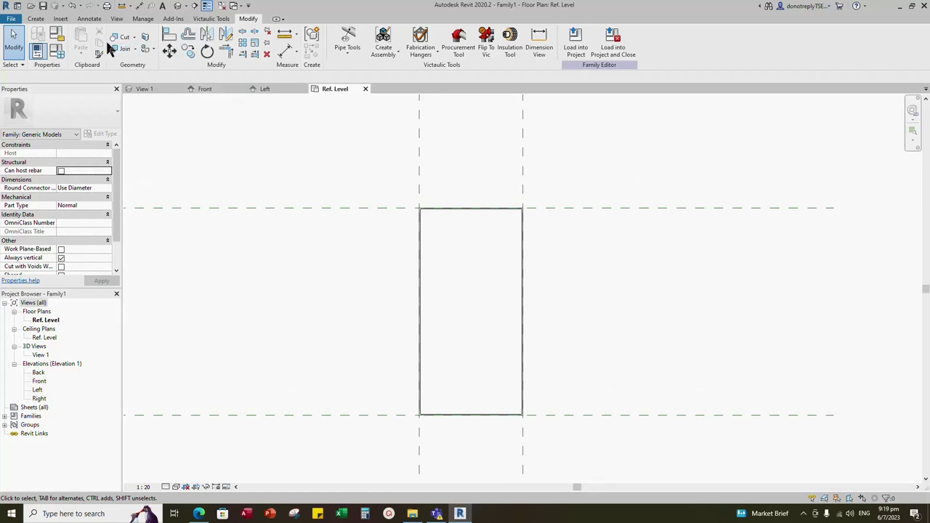
Load the Bearing Bar and Cross Bar families from the Documents folder into the grating family.
{"action": "left_click", "coordinate": [62, 19]}
{"action": "left_click", "coordinate": [409, 42]}
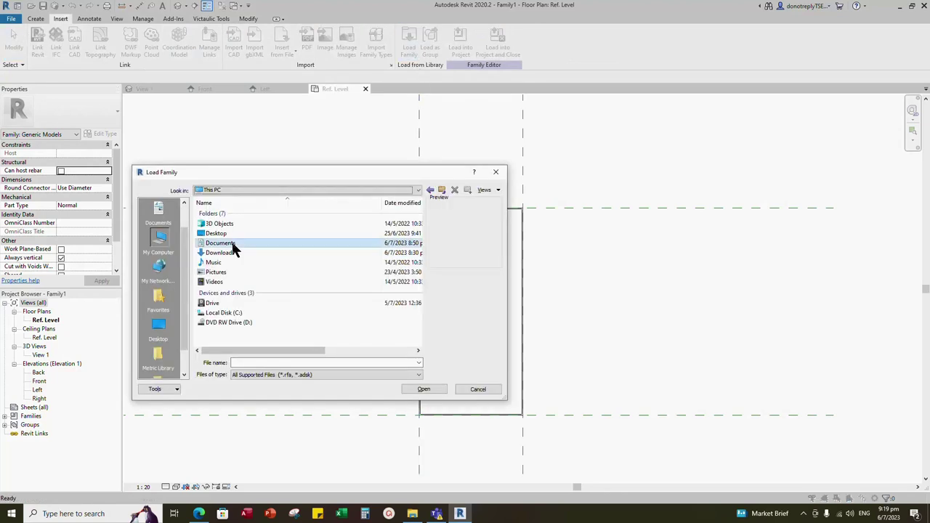
{"action": "scroll", "coordinate": [256, 281], "scroll_direction": "down", "scroll_amount": 1}
{"action": "left_click", "coordinate": [231, 314]}
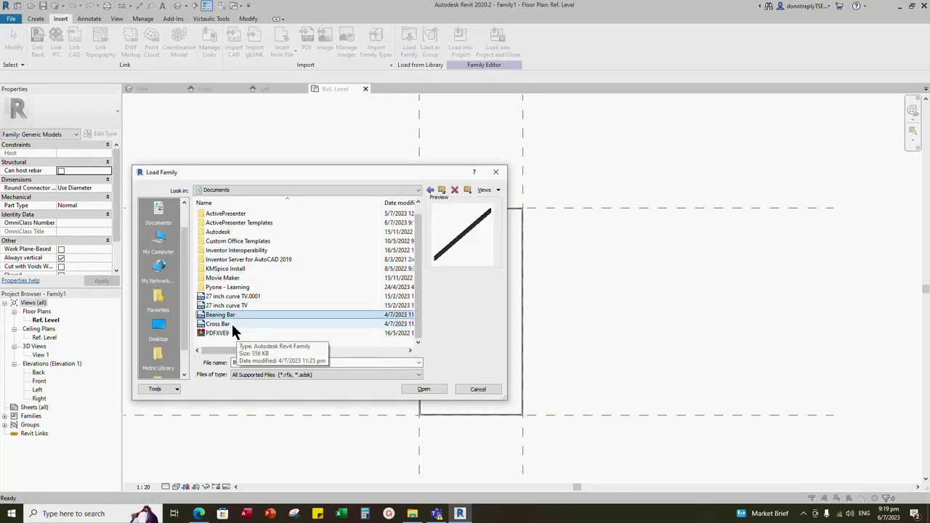
{"action": "left_click", "coordinate": [233, 323]}
{"action": "left_click", "coordinate": [425, 391]}
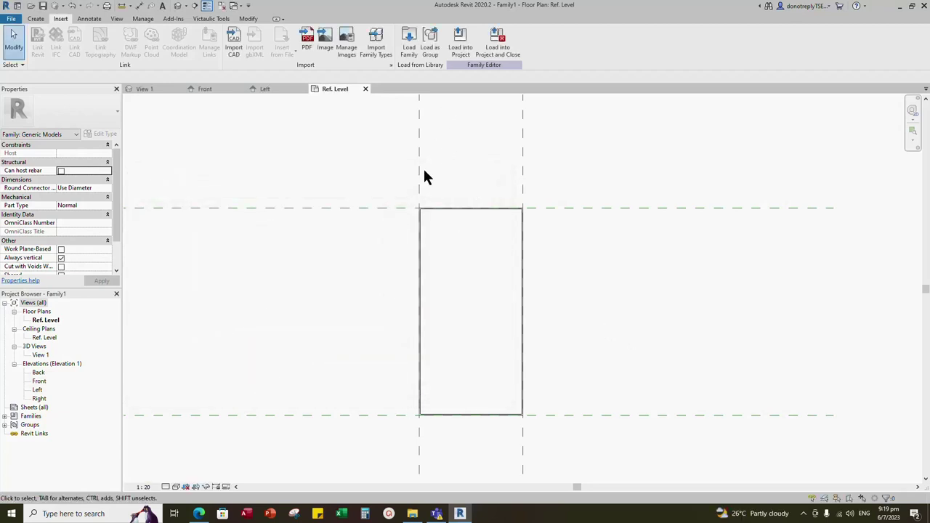
Place one Bearing Bar instance inside the frame near its left side, rotated to run parallel to the span.
{"action": "scroll", "coordinate": [418, 212], "scroll_direction": "down", "scroll_amount": 2}
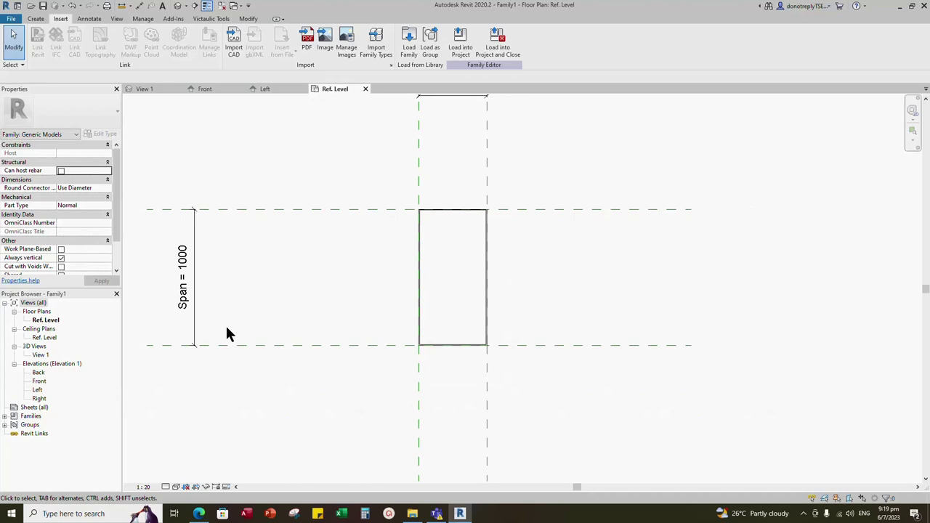
{"action": "left_click", "coordinate": [5, 416]}
{"action": "left_click", "coordinate": [14, 434]}
{"action": "left_click", "coordinate": [24, 442]}
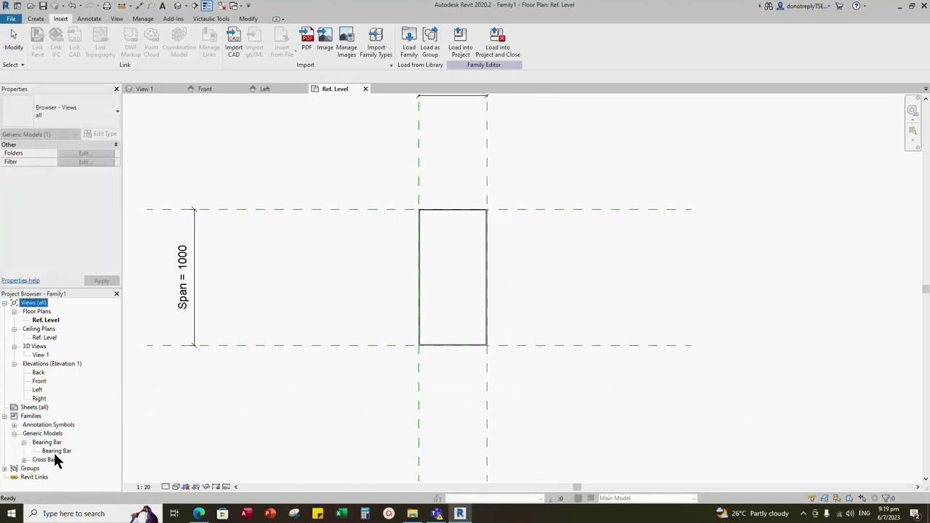
{"action": "left_click", "coordinate": [54, 452]}
{"action": "left_click_drag", "start_coordinate": [469, 308], "coordinate": [467, 307]}
{"action": "scroll", "coordinate": [435, 290], "scroll_direction": "up", "scroll_amount": 1}
{"action": "key", "text": "space"}
{"action": "key", "text": "space"}
{"action": "key", "text": "space"}
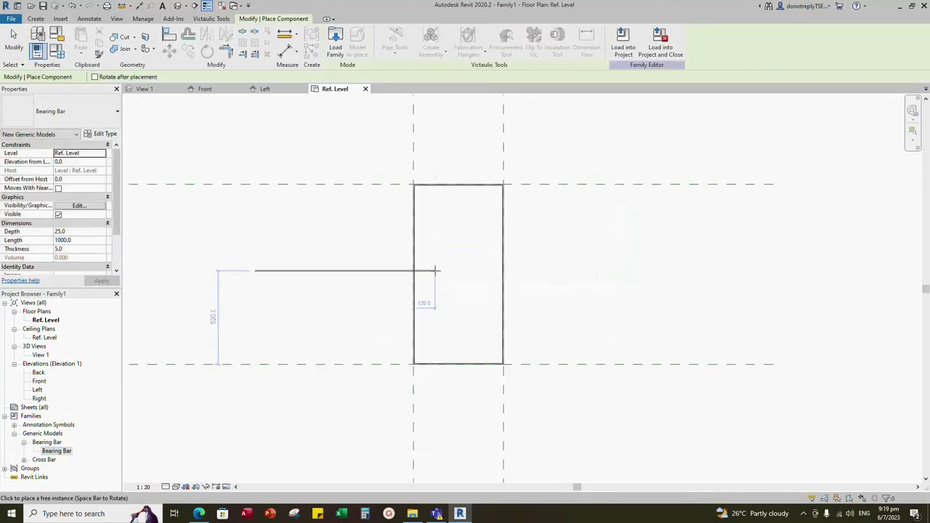
{"action": "scroll", "coordinate": [427, 190], "scroll_direction": "up", "scroll_amount": 4}
{"action": "scroll", "coordinate": [430, 174], "scroll_direction": "up", "scroll_amount": 2}
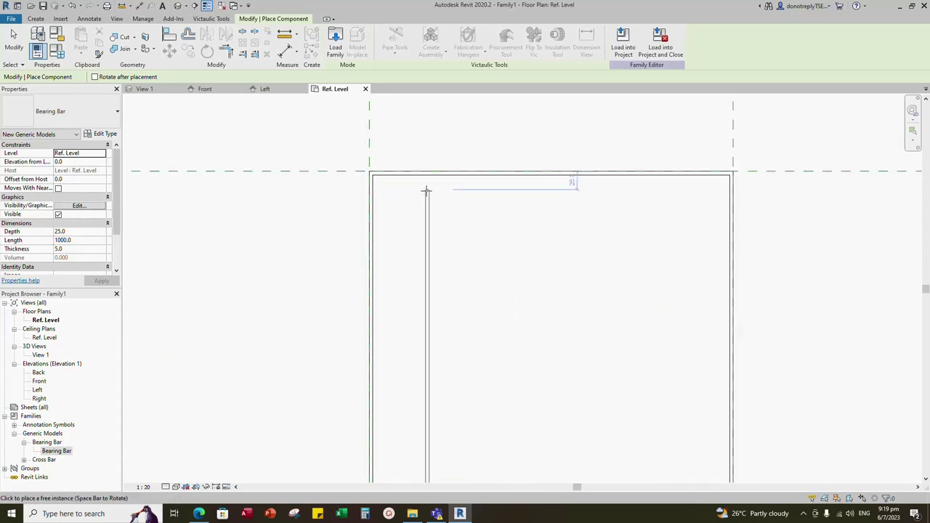
{"action": "left_click", "coordinate": [427, 194]}
{"action": "scroll", "coordinate": [427, 197], "scroll_direction": "down", "scroll_amount": 3}
{"action": "key", "text": "Escape"}
{"action": "key", "text": "Escape"}
Add two vertical reference planes at 50 mm offsets, the first from the frame's left plane and the second from the first.
{"action": "scroll", "coordinate": [434, 253], "scroll_direction": "down", "scroll_amount": 5}
{"action": "scroll", "coordinate": [429, 258], "scroll_direction": "down", "scroll_amount": 1}
{"action": "key", "text": "r"}
{"action": "key", "text": "p"}
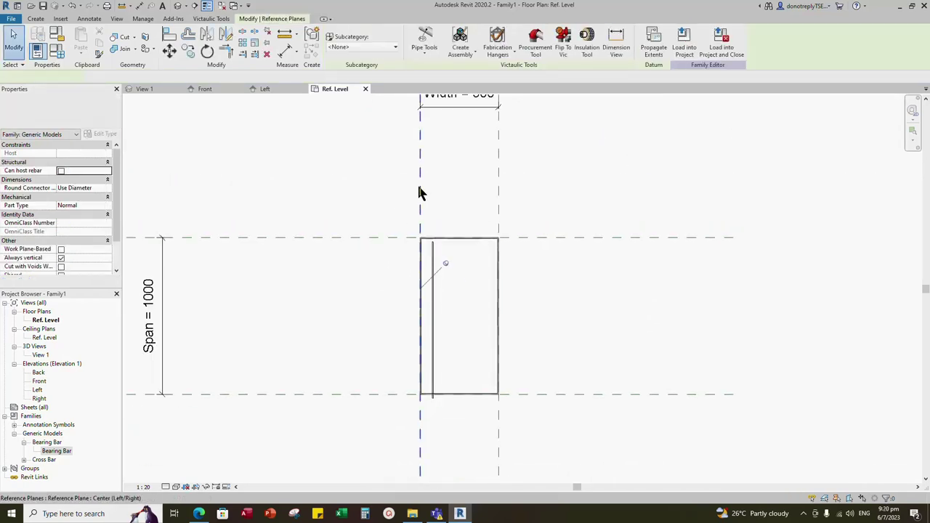
{"action": "left_click", "coordinate": [343, 33]}
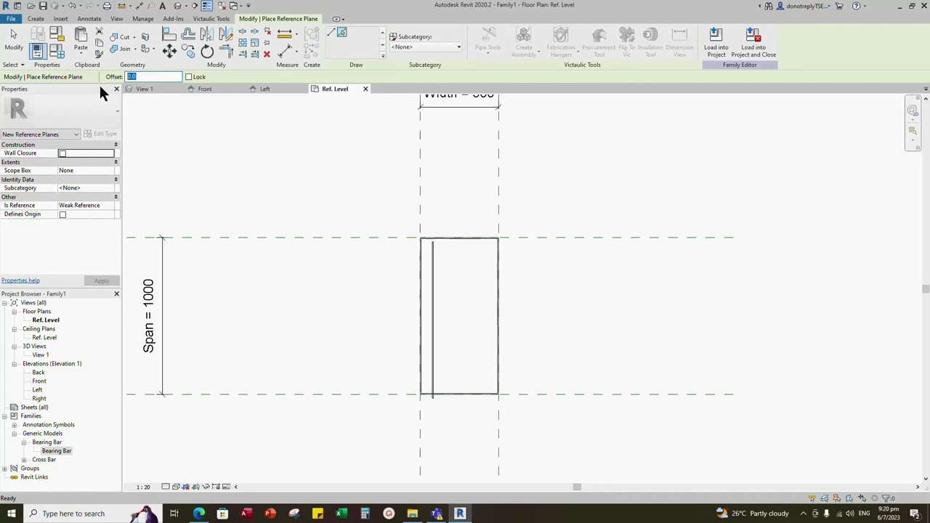
{"action": "type", "text": "50"}
{"action": "scroll", "coordinate": [446, 189], "scroll_direction": "up", "scroll_amount": 1}
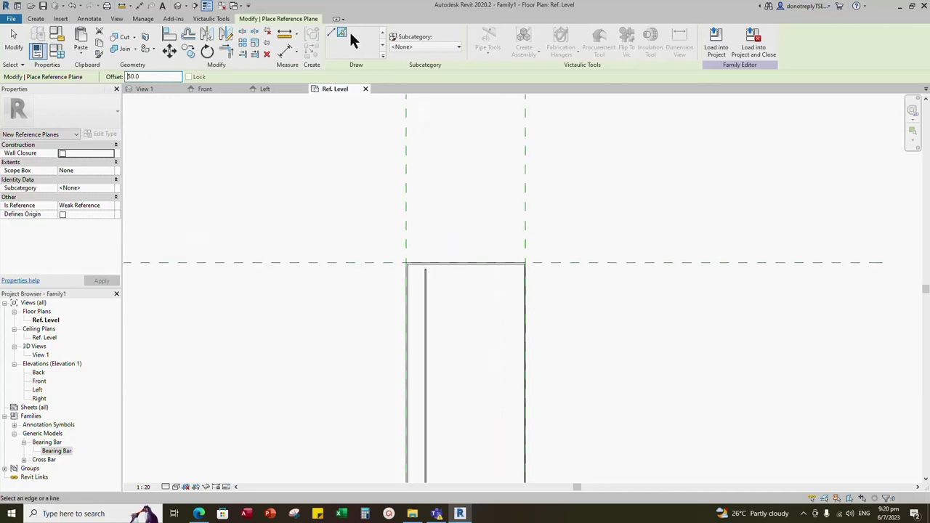
{"action": "left_click", "coordinate": [406, 158]}
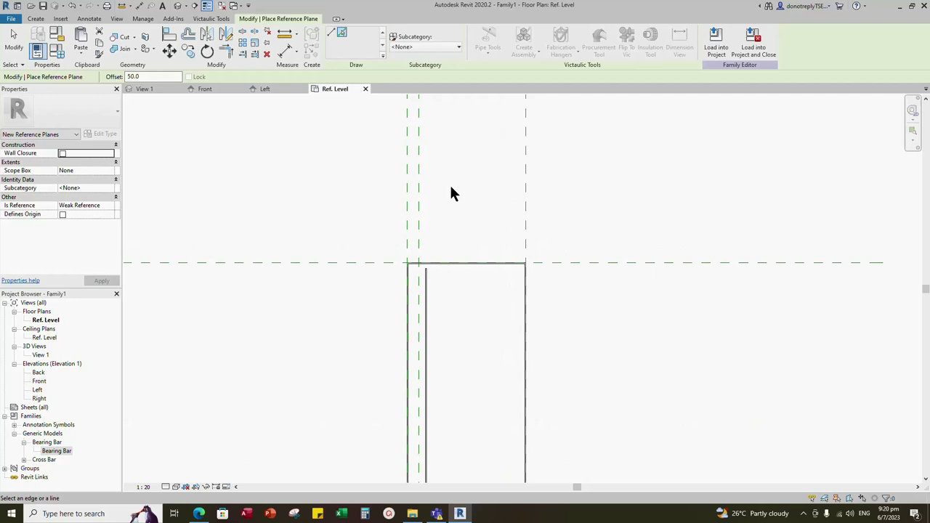
{"action": "scroll", "coordinate": [449, 183], "scroll_direction": "down", "scroll_amount": 1}
{"action": "left_click", "coordinate": [425, 162]}
{"action": "key", "text": "Escape"}
Dimension the distance between the frame's left reference plane and the first offset plane.
{"action": "scroll", "coordinate": [424, 163], "scroll_direction": "down", "scroll_amount": 4}
{"action": "middle_click_drag", "start_coordinate": [424, 162], "coordinate": [435, 207]}
{"action": "key", "text": "d"}
{"action": "key", "text": "i"}
{"action": "scroll", "coordinate": [445, 211], "scroll_direction": "up", "scroll_amount": 4}
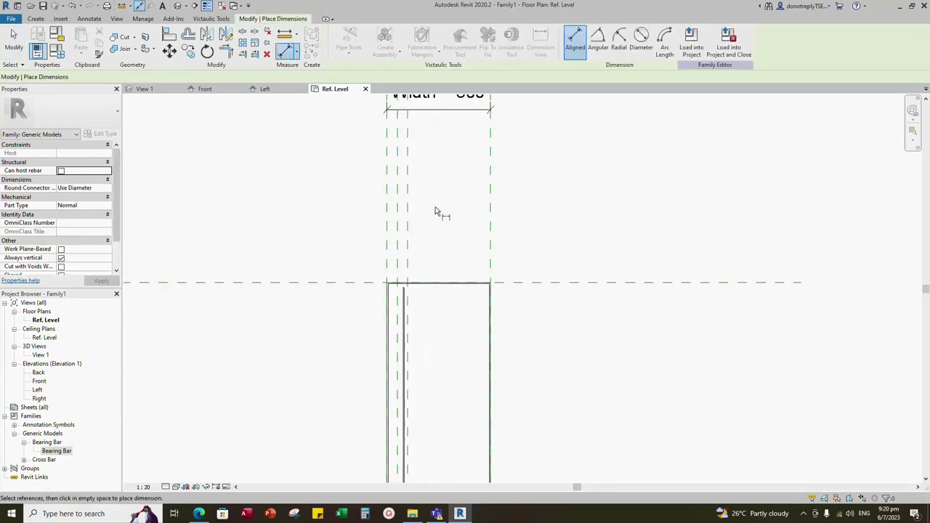
{"action": "left_click", "coordinate": [397, 210]}
{"action": "left_click", "coordinate": [312, 184]}
{"action": "key", "text": "Escape"}
{"action": "key", "text": "Escape"}
Label the dimension from the left plane to the first offset plane with a new instance parameter named Bearing Bar Spacing.
{"action": "left_click", "coordinate": [392, 184]}
{"action": "left_click", "coordinate": [430, 41]}
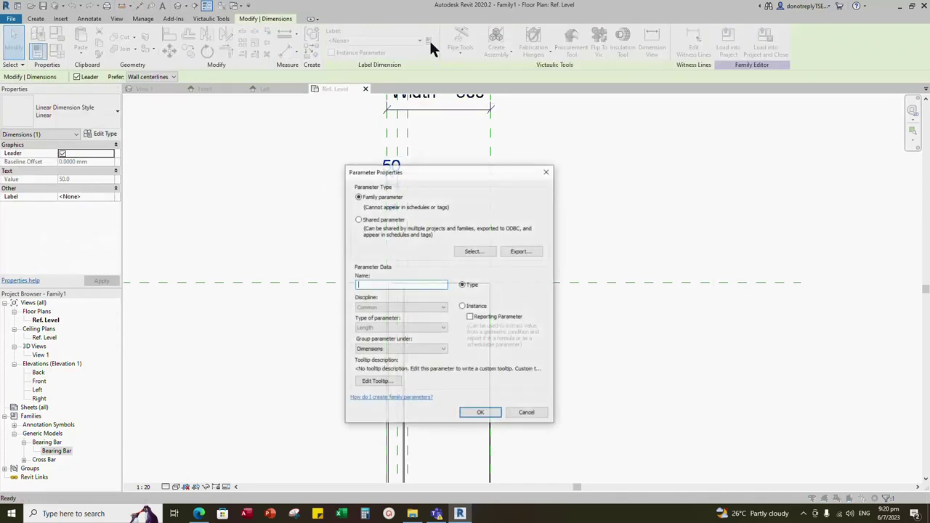
{"action": "type", "text": "Bearing Bar Spacing"}
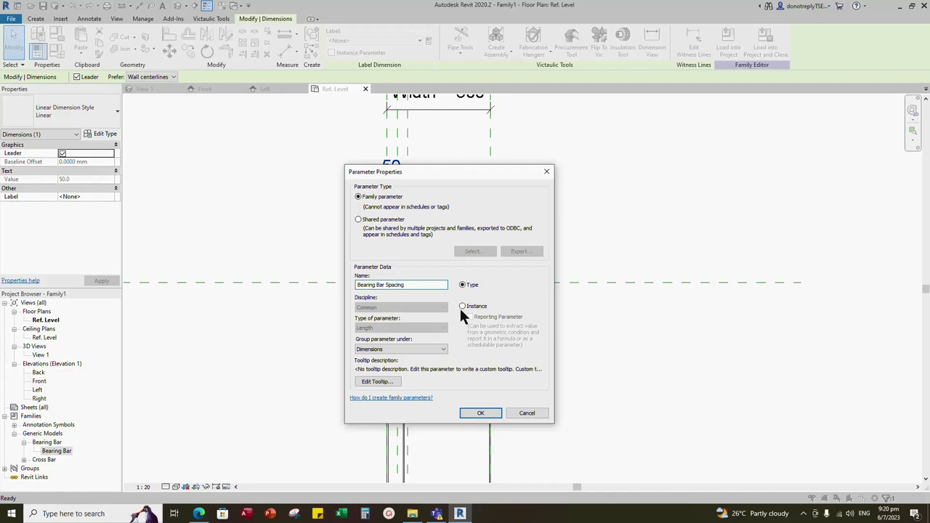
{"action": "left_click", "coordinate": [462, 307]}
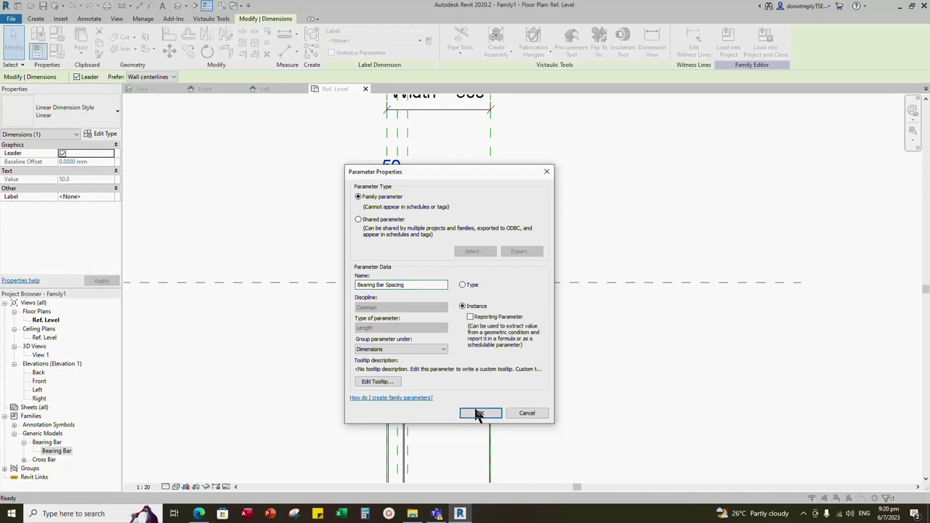
{"action": "left_click", "coordinate": [480, 413]}
{"action": "left_click", "coordinate": [541, 338]}
Dimension the distance between the two offset reference planes above the frame.
{"action": "scroll", "coordinate": [537, 338], "scroll_direction": "down", "scroll_amount": 2}
{"action": "left_click", "coordinate": [284, 52]}
{"action": "scroll", "coordinate": [464, 239], "scroll_direction": "up", "scroll_amount": 2}
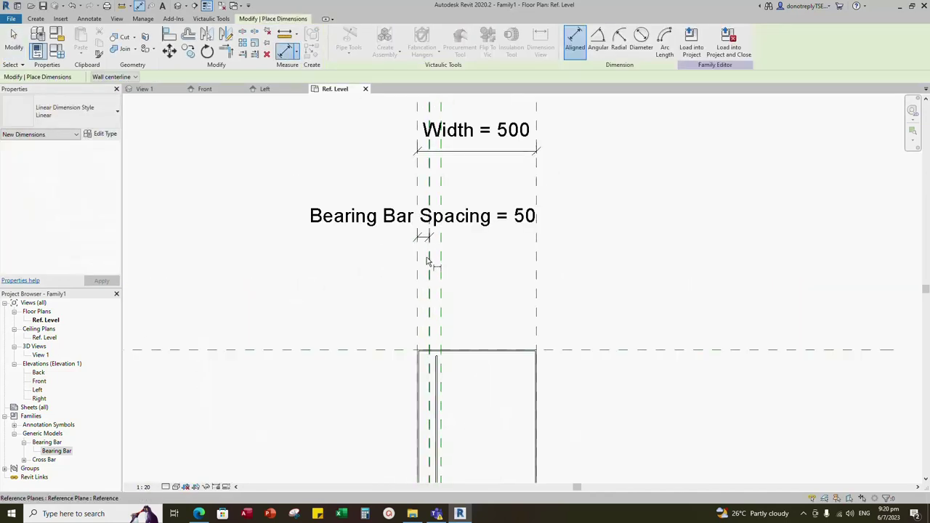
{"action": "left_click", "coordinate": [429, 257]}
{"action": "scroll", "coordinate": [440, 318], "scroll_direction": "down", "scroll_amount": 2}
{"action": "left_click", "coordinate": [440, 299]}
{"action": "scroll", "coordinate": [461, 289], "scroll_direction": "up", "scroll_amount": 2}
{"action": "left_click", "coordinate": [467, 291]}
{"action": "key", "text": "Escape"}
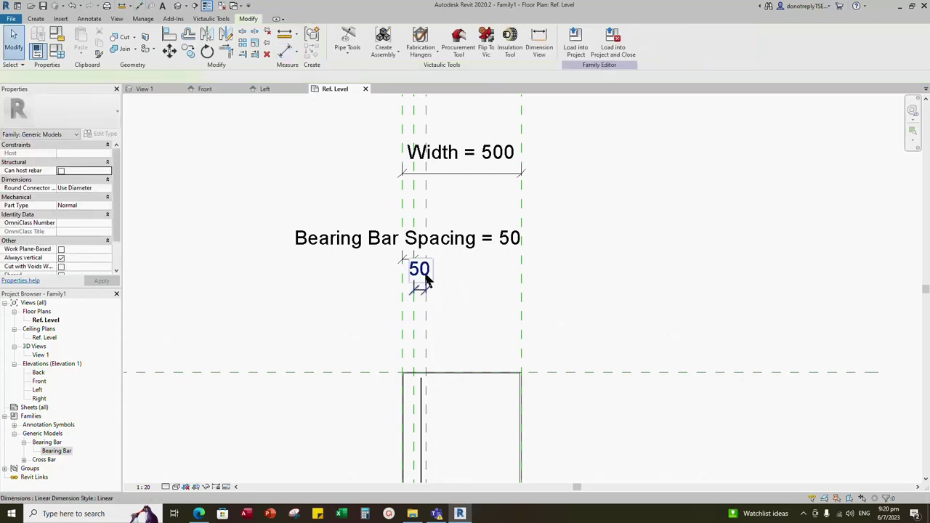
Label the dimension between the two offset planes with the existing Bearing Bar Spacing parameter.
{"action": "scroll", "coordinate": [432, 272], "scroll_direction": "down", "scroll_amount": 2}
{"action": "left_click", "coordinate": [109, 197]}
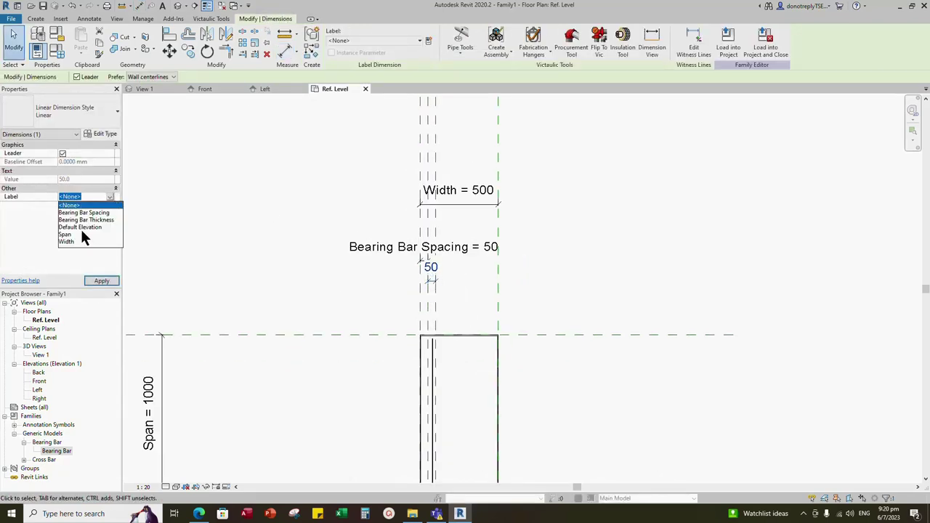
{"action": "left_click", "coordinate": [93, 212]}
{"action": "left_click", "coordinate": [569, 296]}
Align and lock the bearing bar to the frame's upper reference plane and to the first offset plane.
{"action": "middle_click_drag", "start_coordinate": [406, 408], "coordinate": [419, 357]}
{"action": "scroll", "coordinate": [419, 357], "scroll_direction": "up", "scroll_amount": 2}
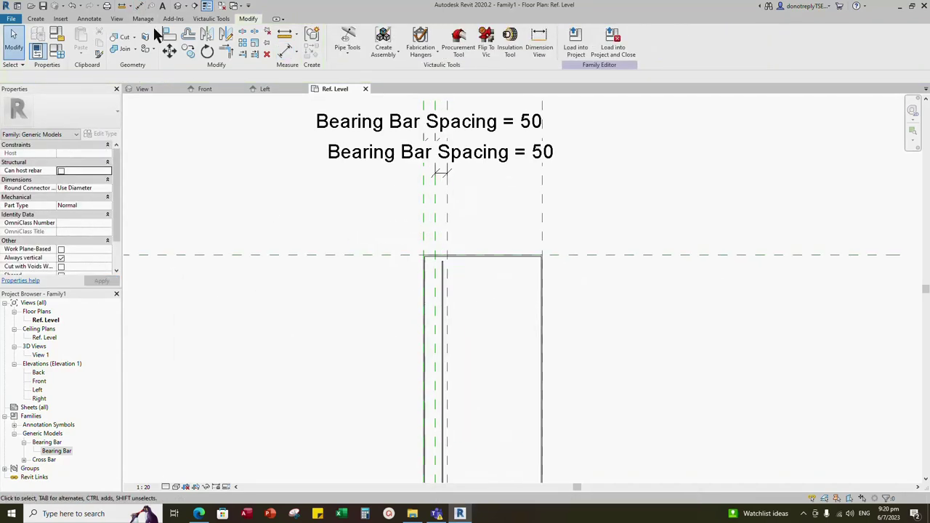
{"action": "left_click", "coordinate": [170, 34]}
{"action": "scroll", "coordinate": [473, 280], "scroll_direction": "up", "scroll_amount": 2}
{"action": "scroll", "coordinate": [465, 276], "scroll_direction": "up", "scroll_amount": 3}
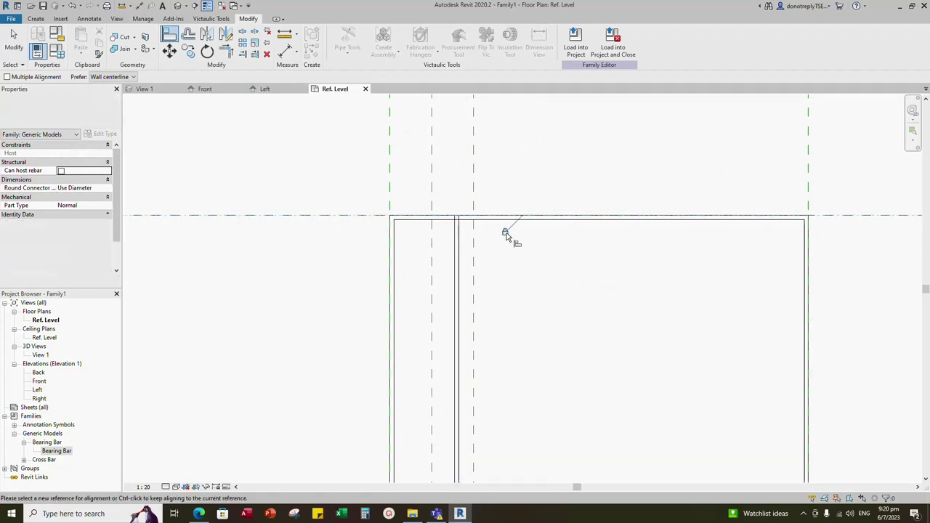
{"action": "scroll", "coordinate": [502, 233], "scroll_direction": "down", "scroll_amount": 2}
{"action": "left_click", "coordinate": [452, 197]}
{"action": "left_click", "coordinate": [471, 243]}
{"action": "scroll", "coordinate": [480, 280], "scroll_direction": "down", "scroll_amount": 3}
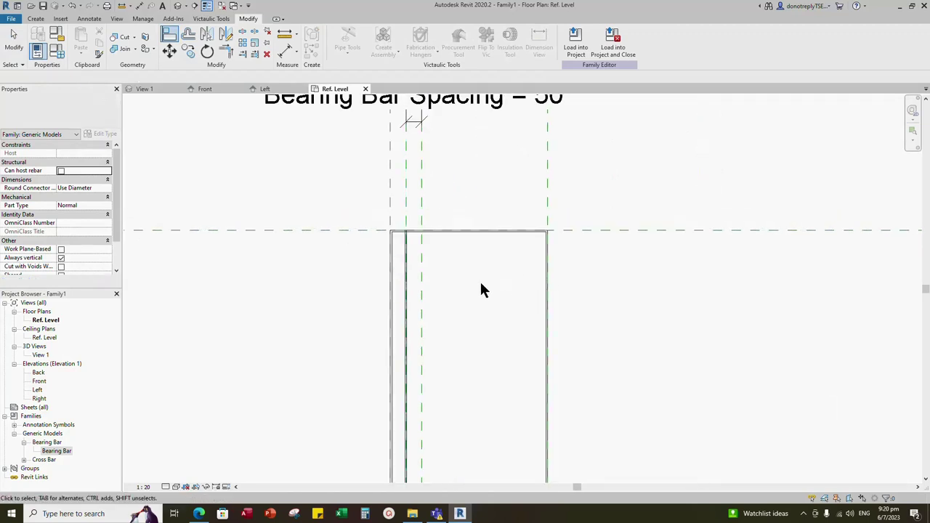
{"action": "key", "text": "Escape"}
Associate the bearing bar's Depth with a new instance family parameter named Bearing Bar Depth.
{"action": "left_click", "coordinate": [432, 322]}
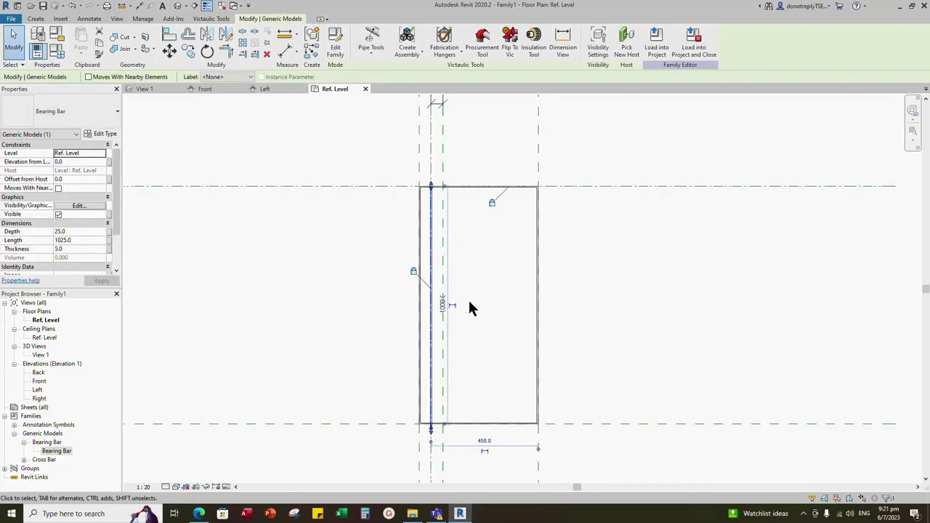
{"action": "left_click", "coordinate": [109, 233]}
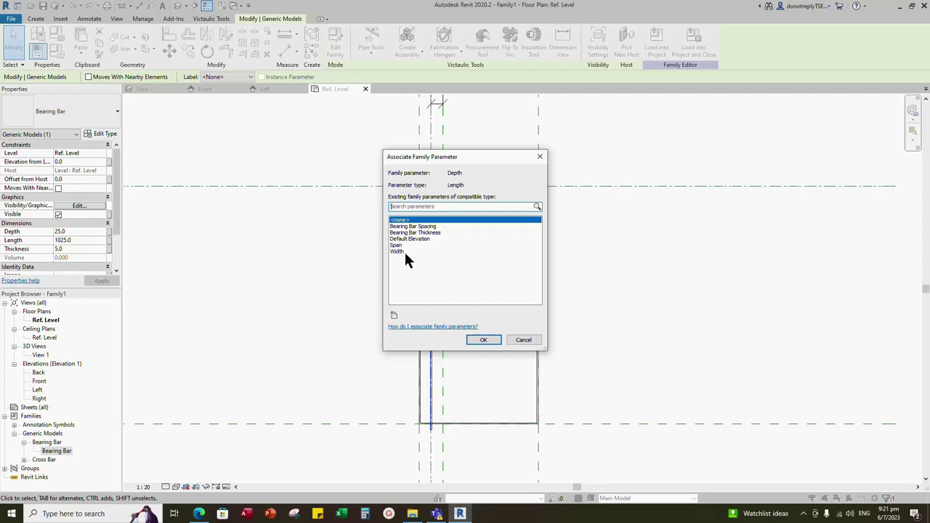
{"action": "left_click", "coordinate": [394, 315]}
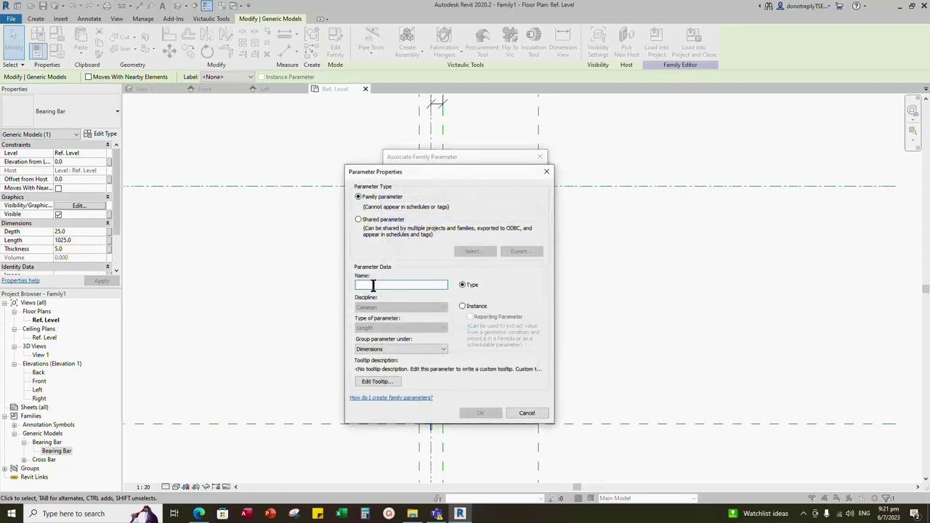
{"action": "type", "text": "Bearing Bar Depth"}
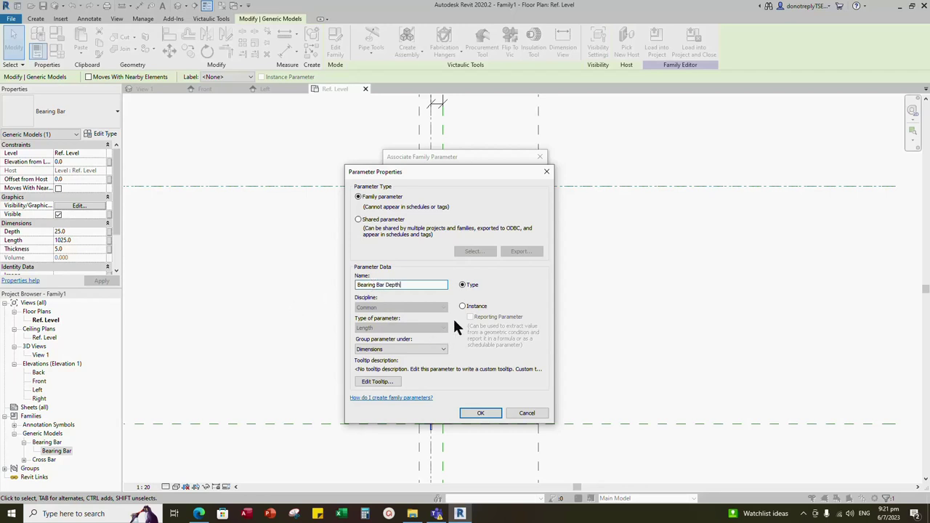
{"action": "left_click", "coordinate": [462, 306]}
{"action": "left_click", "coordinate": [480, 413]}
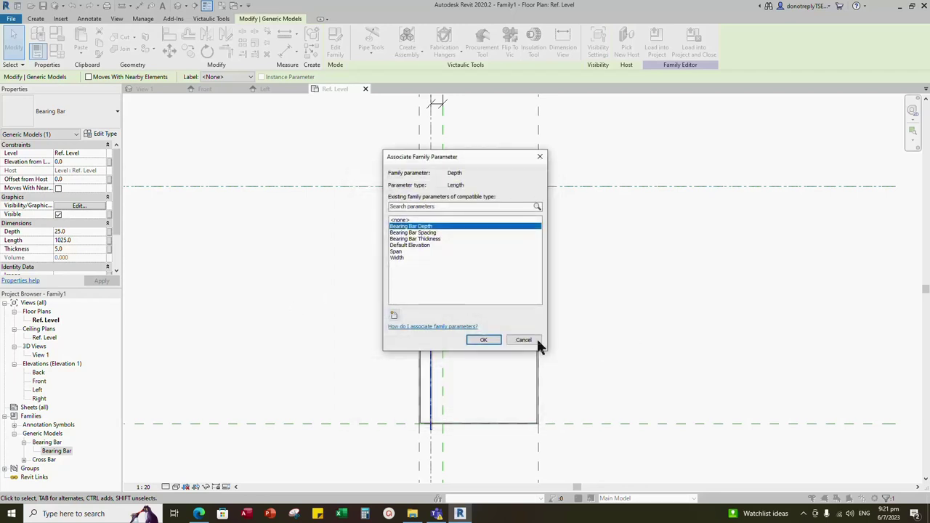
{"action": "left_click", "coordinate": [485, 340]}
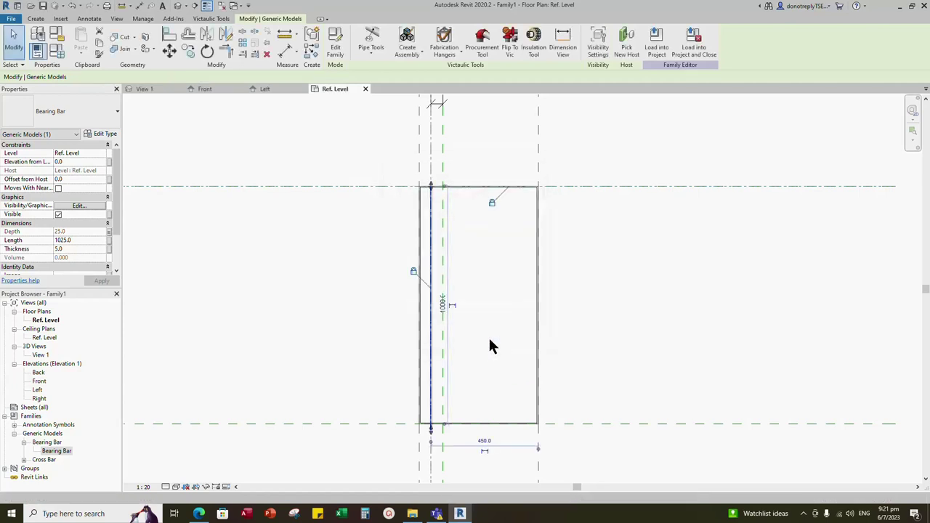
Associate the bearing bar's Length with the Span parameter and its Thickness with Bearing Bar Thickness.
{"action": "left_click", "coordinate": [109, 241]}
{"action": "left_click", "coordinate": [401, 252]}
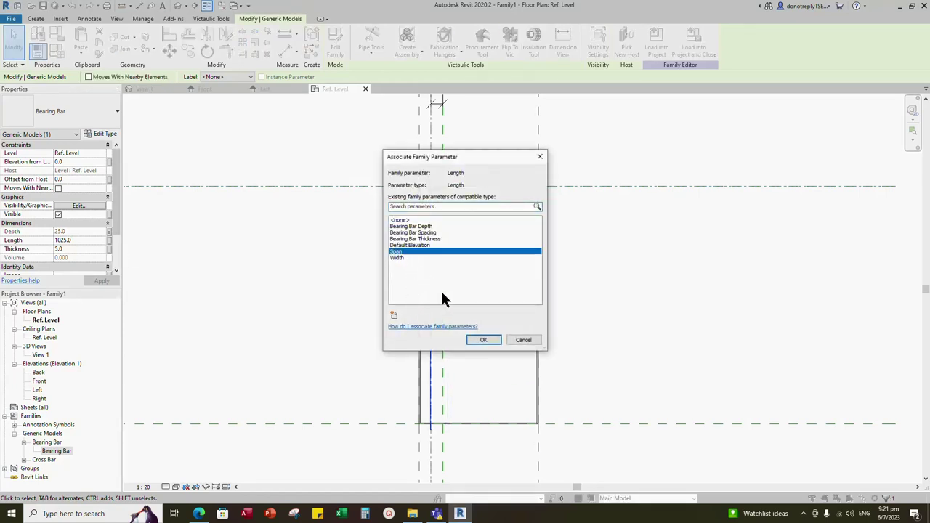
{"action": "left_click", "coordinate": [483, 340]}
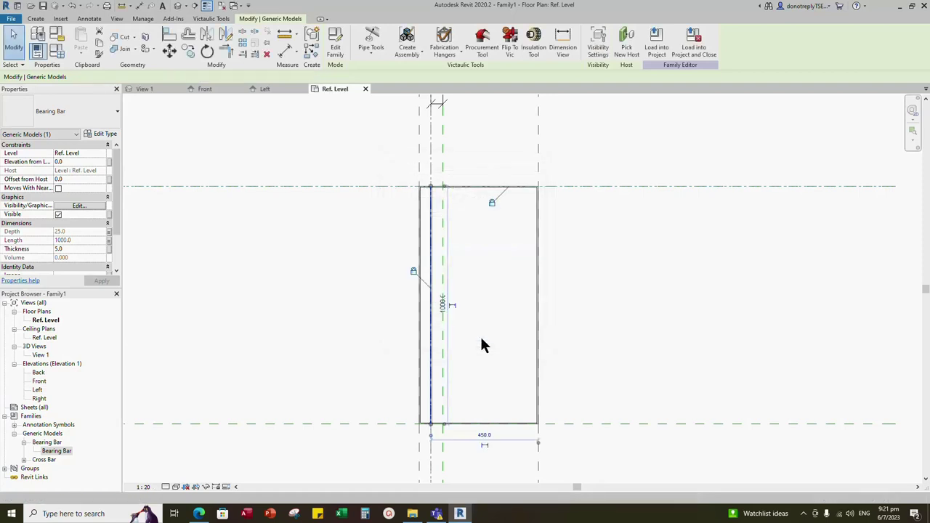
{"action": "left_click", "coordinate": [110, 249]}
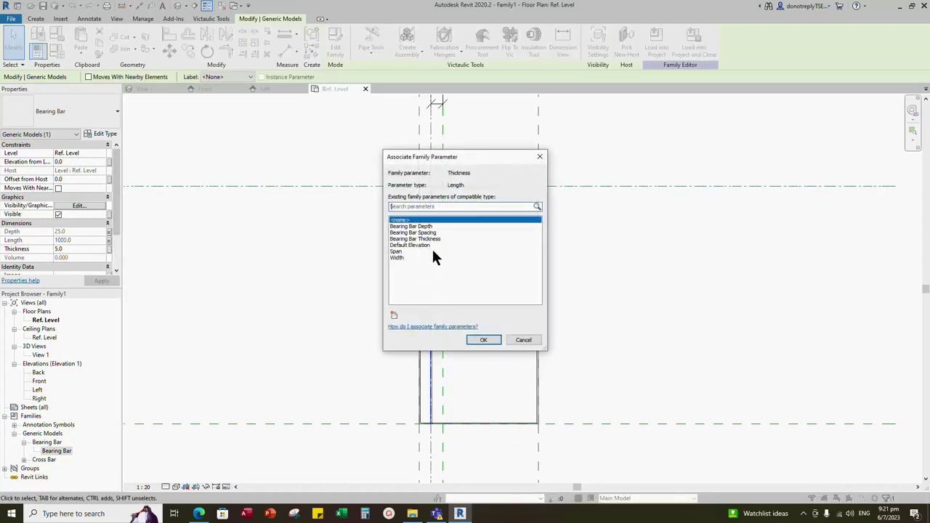
{"action": "left_click", "coordinate": [414, 239]}
{"action": "left_click", "coordinate": [483, 340]}
{"action": "left_click", "coordinate": [690, 341]}
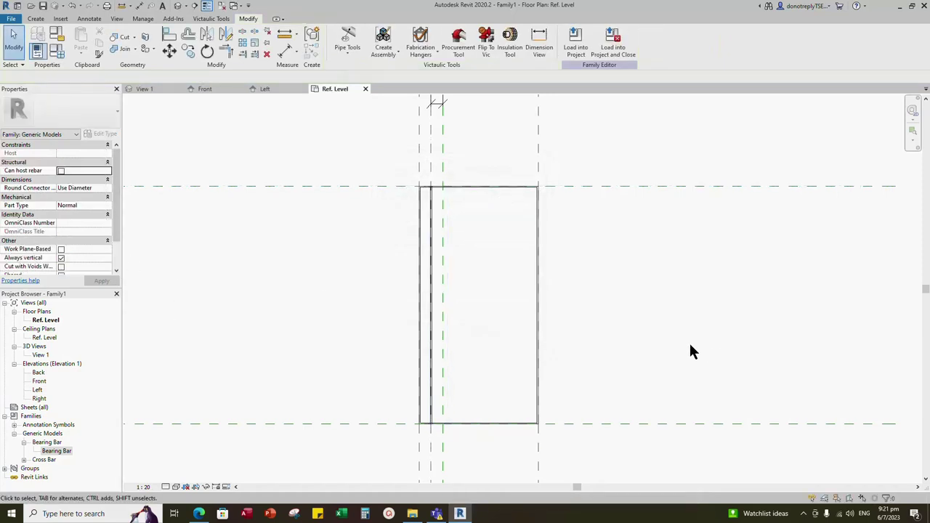
Array the bearing bar as a grouped linear array of 2, placing the second item on the second offset plane.
{"action": "scroll", "coordinate": [468, 339], "scroll_direction": "down", "scroll_amount": 1}
{"action": "scroll", "coordinate": [468, 331], "scroll_direction": "up", "scroll_amount": 2}
{"action": "scroll", "coordinate": [463, 323], "scroll_direction": "down", "scroll_amount": 2}
{"action": "scroll", "coordinate": [444, 252], "scroll_direction": "up", "scroll_amount": 2}
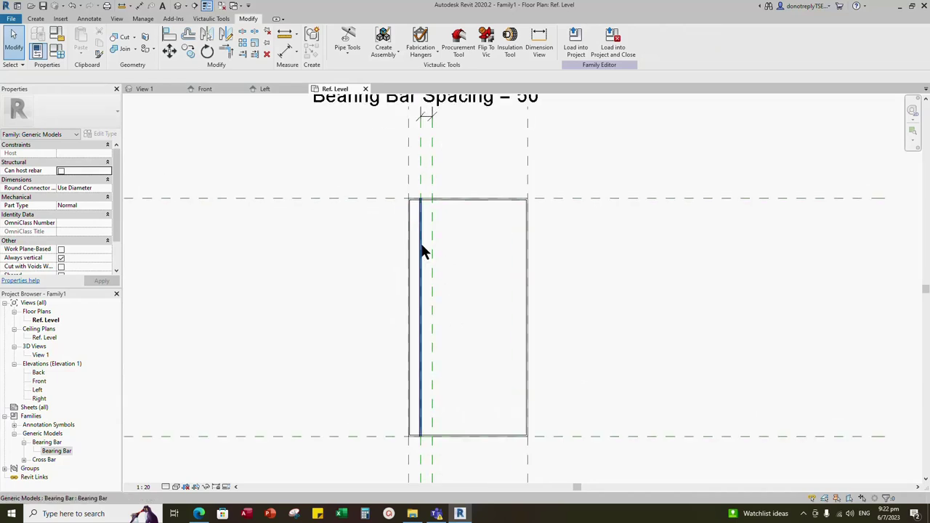
{"action": "left_click", "coordinate": [421, 246]}
{"action": "scroll", "coordinate": [467, 298], "scroll_direction": "down", "scroll_amount": 2}
{"action": "scroll", "coordinate": [410, 238], "scroll_direction": "up", "scroll_amount": 3}
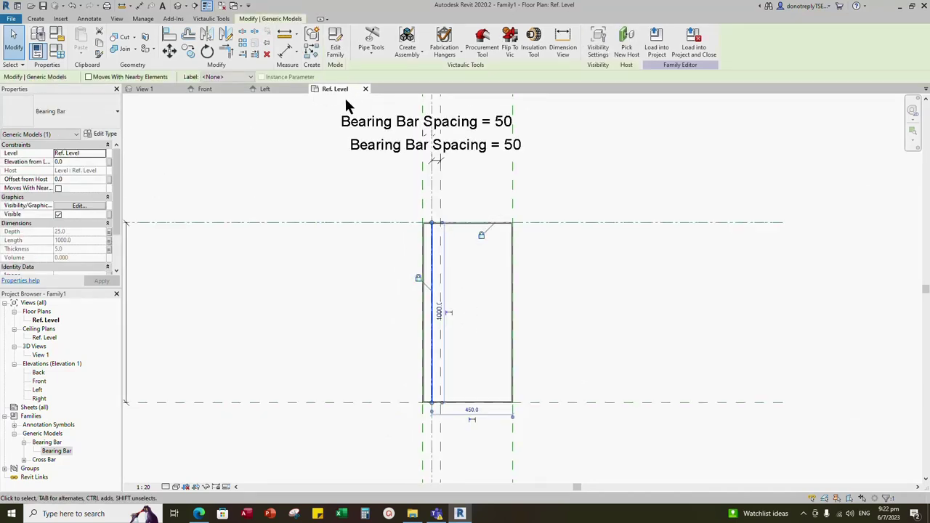
{"action": "left_click", "coordinate": [243, 43]}
{"action": "scroll", "coordinate": [465, 199], "scroll_direction": "up", "scroll_amount": 2}
{"action": "scroll", "coordinate": [467, 202], "scroll_direction": "up", "scroll_amount": 4}
{"action": "left_click", "coordinate": [456, 184]}
{"action": "scroll", "coordinate": [443, 187], "scroll_direction": "down", "scroll_amount": 4}
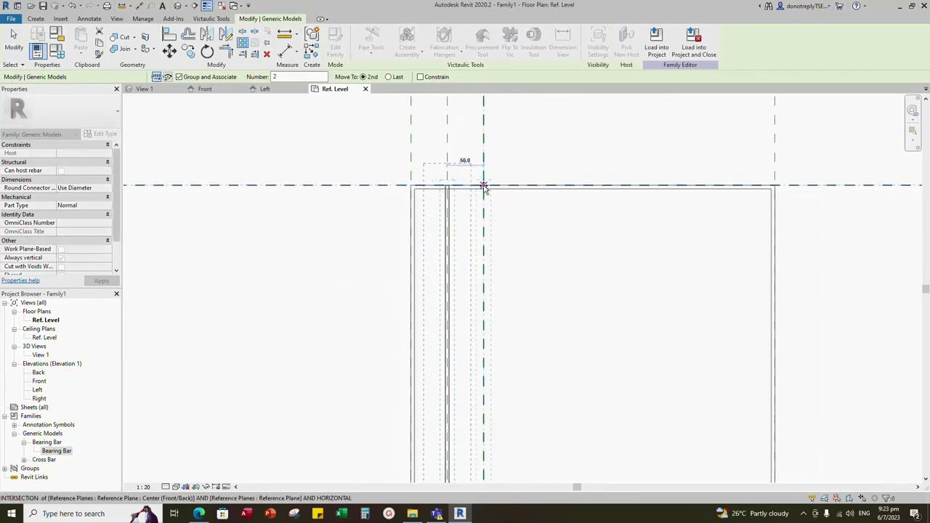
{"action": "left_click", "coordinate": [484, 186]}
{"action": "key", "text": "Escape"}
{"action": "scroll", "coordinate": [480, 204], "scroll_direction": "down", "scroll_amount": 4}
Align the arrayed bearing bar with the reference plane along the frame's upper edge.
{"action": "left_click", "coordinate": [172, 32]}
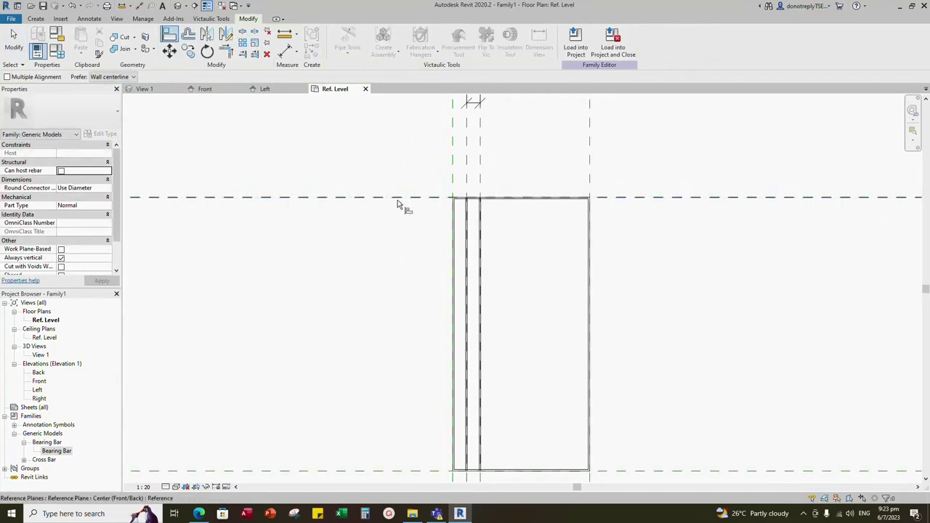
{"action": "left_click", "coordinate": [399, 198]}
{"action": "scroll", "coordinate": [479, 199], "scroll_direction": "up", "scroll_amount": 4}
{"action": "key", "text": "Escape"}
{"action": "scroll", "coordinate": [494, 248], "scroll_direction": "down", "scroll_amount": 5}
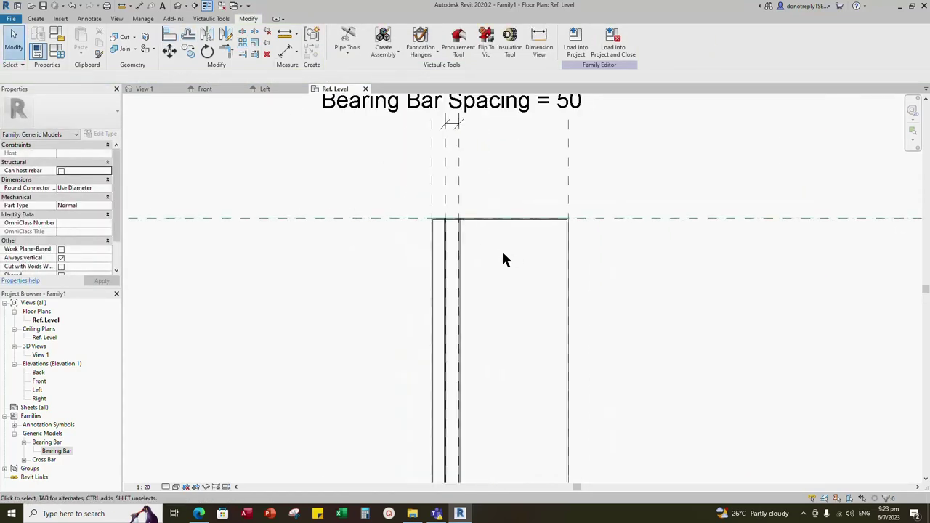
Label the bearing bar array's count with a new instance family parameter named No. of Bearing Bar.
{"action": "left_click", "coordinate": [459, 190]}
{"action": "scroll", "coordinate": [465, 192], "scroll_direction": "up", "scroll_amount": 4}
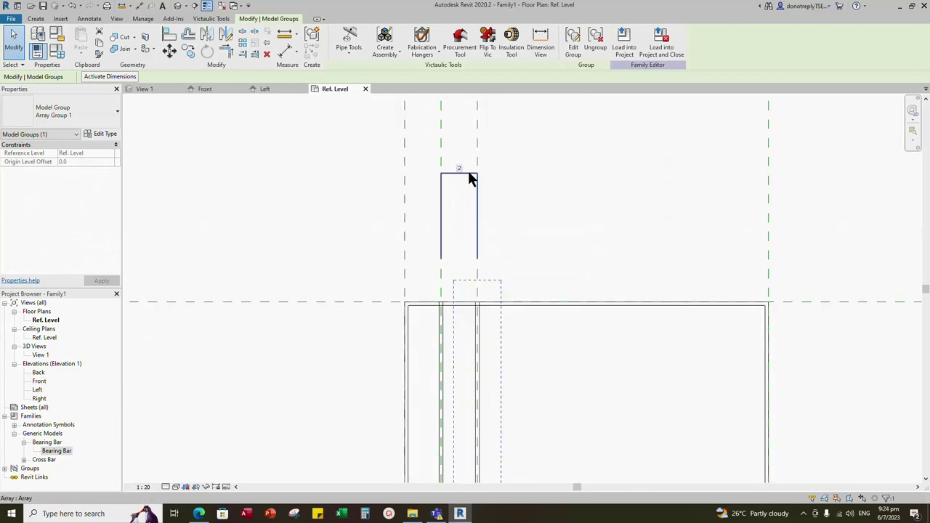
{"action": "left_click", "coordinate": [468, 171]}
{"action": "left_click", "coordinate": [180, 77]}
{"action": "left_click", "coordinate": [169, 92]}
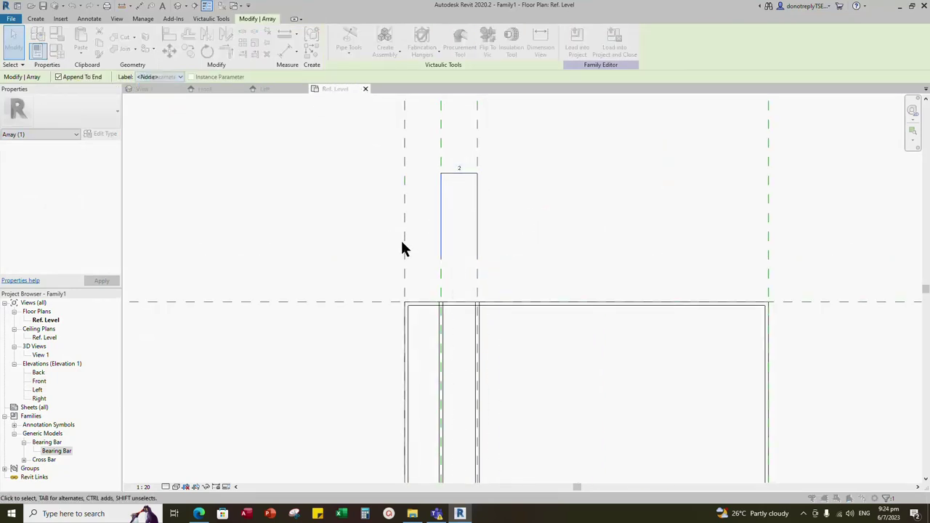
{"action": "type", "text": "No. of Bearing Bar"}
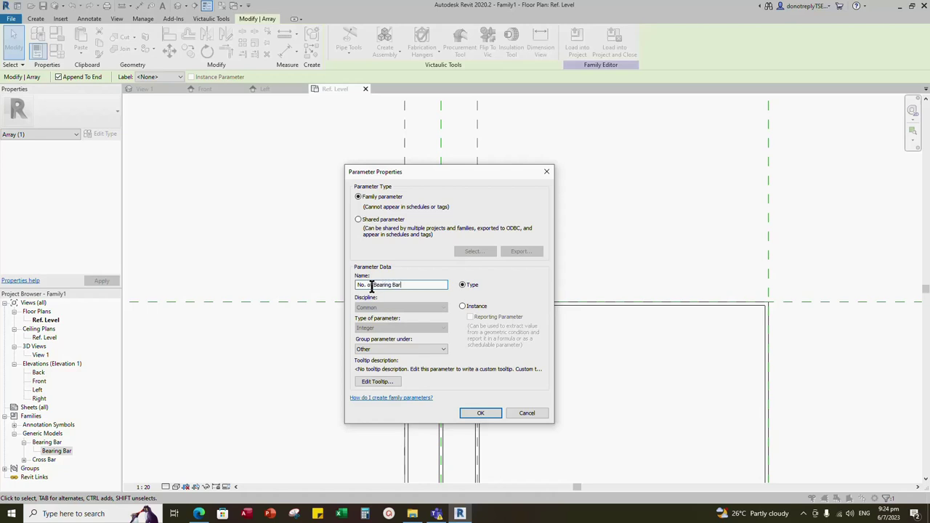
{"action": "left_click", "coordinate": [463, 306]}
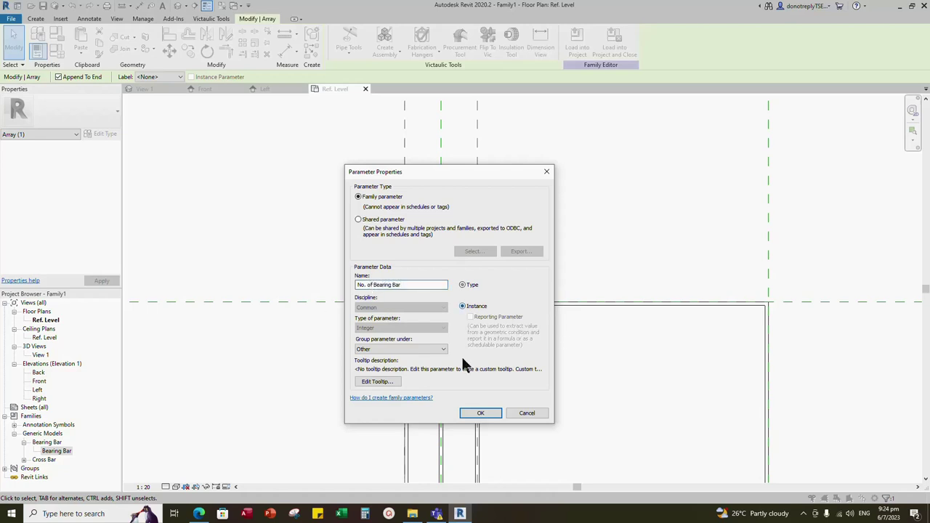
{"action": "left_click", "coordinate": [481, 413]}
{"action": "scroll", "coordinate": [429, 235], "scroll_direction": "down", "scroll_amount": 4}
{"action": "scroll", "coordinate": [492, 347], "scroll_direction": "up", "scroll_amount": 1}
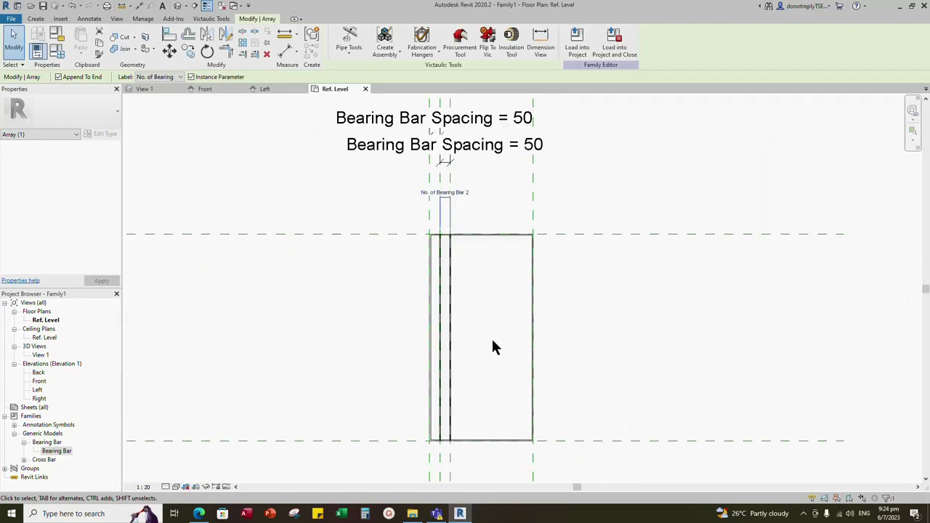
Set the No. of Bearing Bar formula to Width / Bearing Bar Spacing and apply it to the family.
{"action": "left_click", "coordinate": [492, 343]}
{"action": "left_click", "coordinate": [57, 50]}
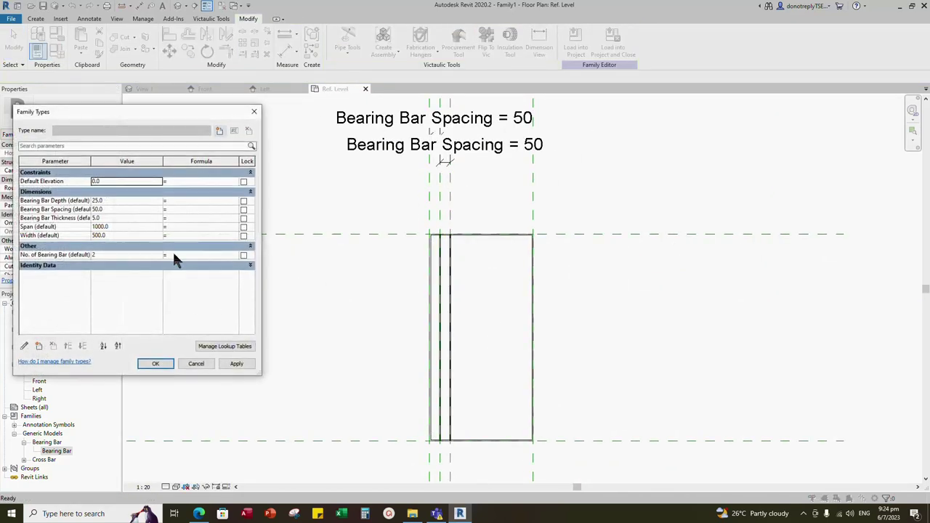
{"action": "type", "text": "Width/Bearing Bar"}
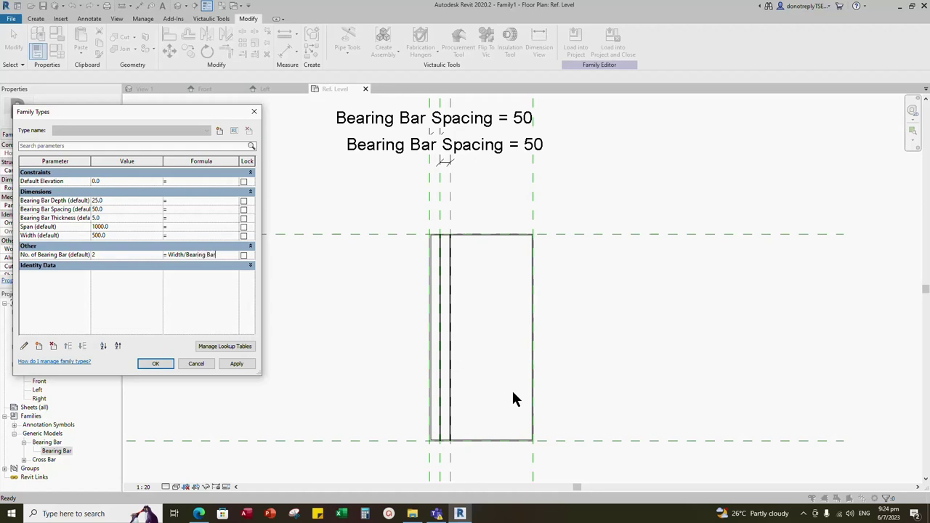
{"action": "type", "text": "Spacing"}
{"action": "left_click", "coordinate": [236, 363]}
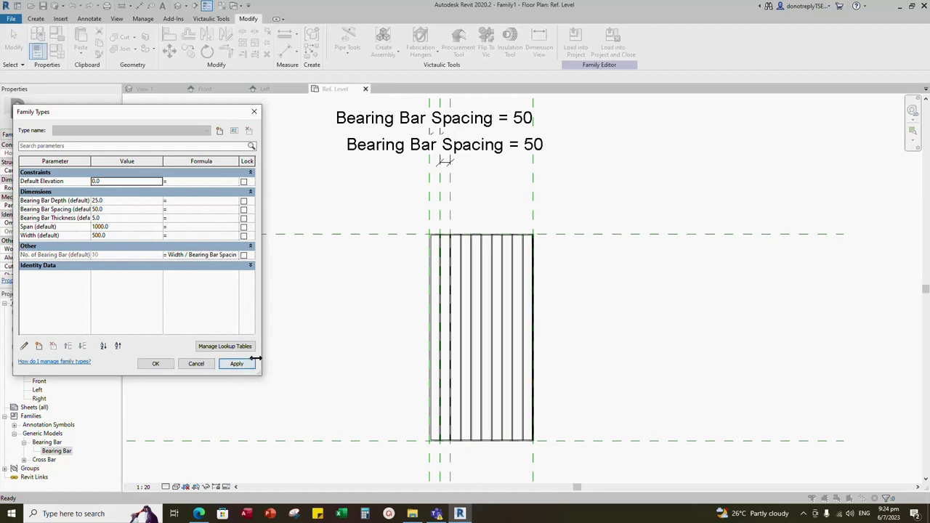
{"action": "left_click", "coordinate": [155, 363]}
Change the No. of Bearing Bar formula to (Width / Bearing Bar Spacing) - 1 to drop the bar overlapping the frame.
{"action": "scroll", "coordinate": [530, 318], "scroll_direction": "up", "scroll_amount": 4}
{"action": "scroll", "coordinate": [531, 314], "scroll_direction": "down", "scroll_amount": 1}
{"action": "scroll", "coordinate": [529, 183], "scroll_direction": "up", "scroll_amount": 6}
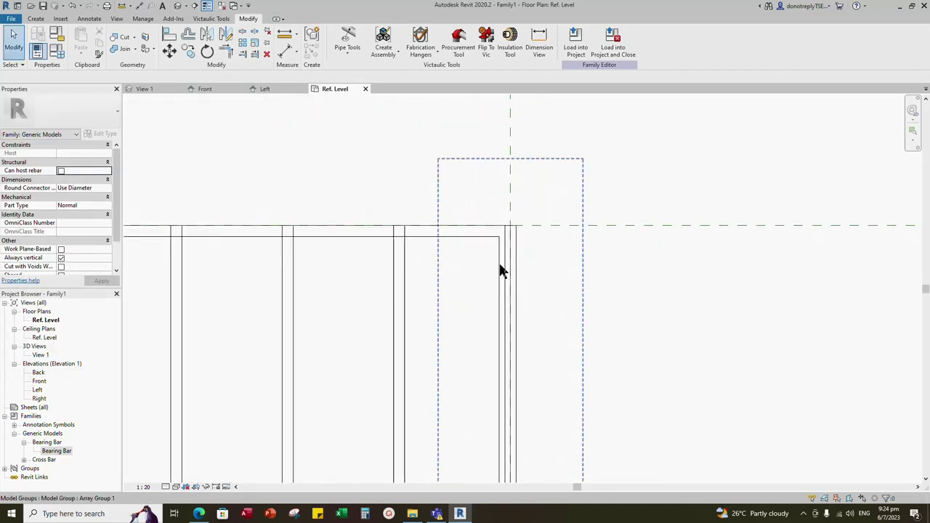
{"action": "scroll", "coordinate": [533, 245], "scroll_direction": "down", "scroll_amount": 5}
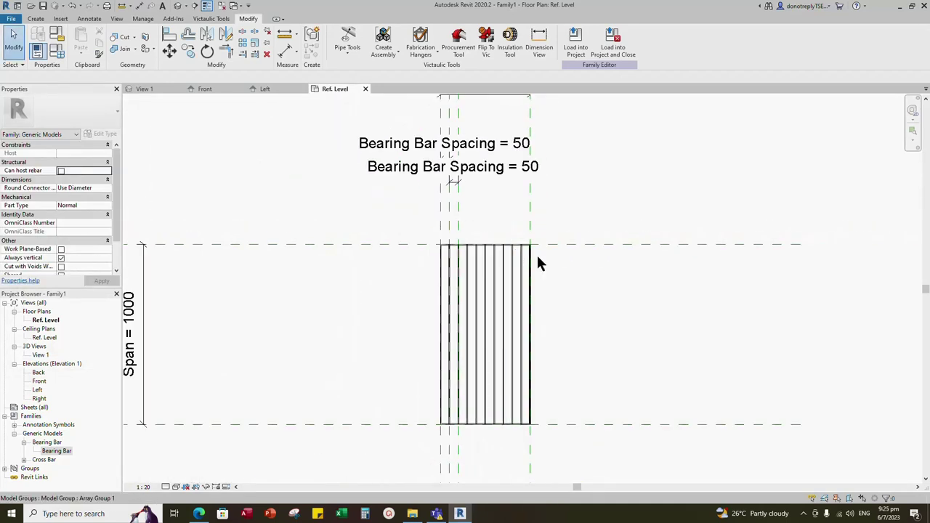
{"action": "left_click", "coordinate": [57, 52]}
{"action": "left_click", "coordinate": [168, 255]}
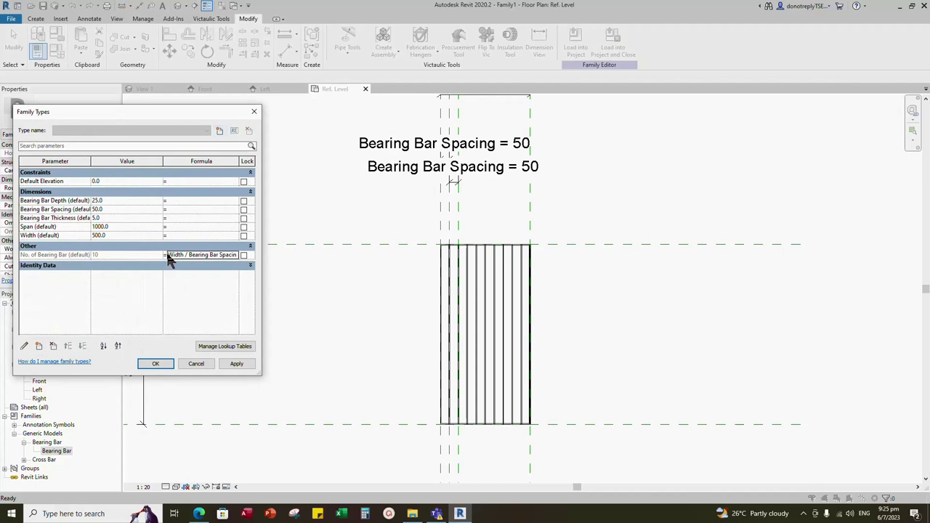
{"action": "left_click_drag", "start_coordinate": [261, 237], "coordinate": [301, 238]}
{"action": "left_click", "coordinate": [208, 255]}
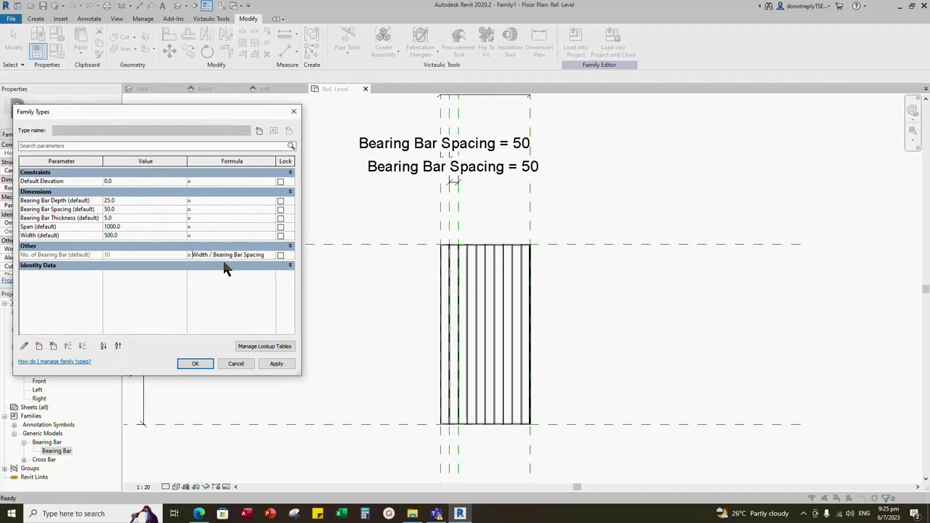
{"action": "type", "text": "("}
{"action": "left_click", "coordinate": [276, 364]}
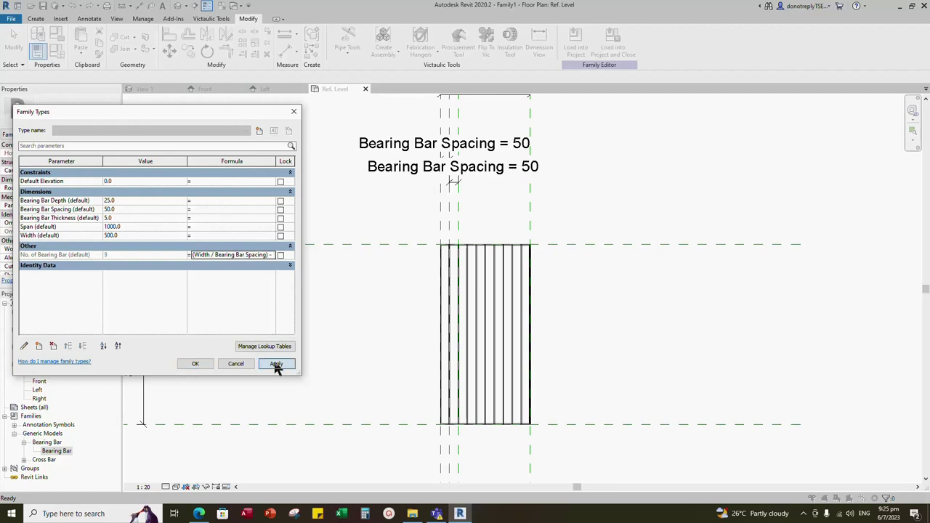
{"action": "left_click", "coordinate": [193, 363]}
{"action": "scroll", "coordinate": [510, 231], "scroll_direction": "up", "scroll_amount": 3}
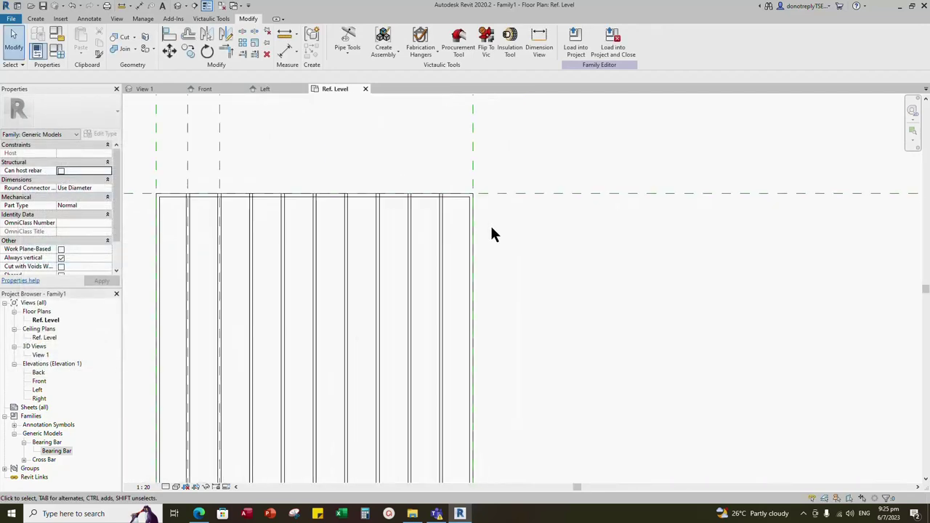
{"action": "scroll", "coordinate": [490, 225], "scroll_direction": "down", "scroll_amount": 4}
{"action": "scroll", "coordinate": [482, 276], "scroll_direction": "down", "scroll_amount": 1}
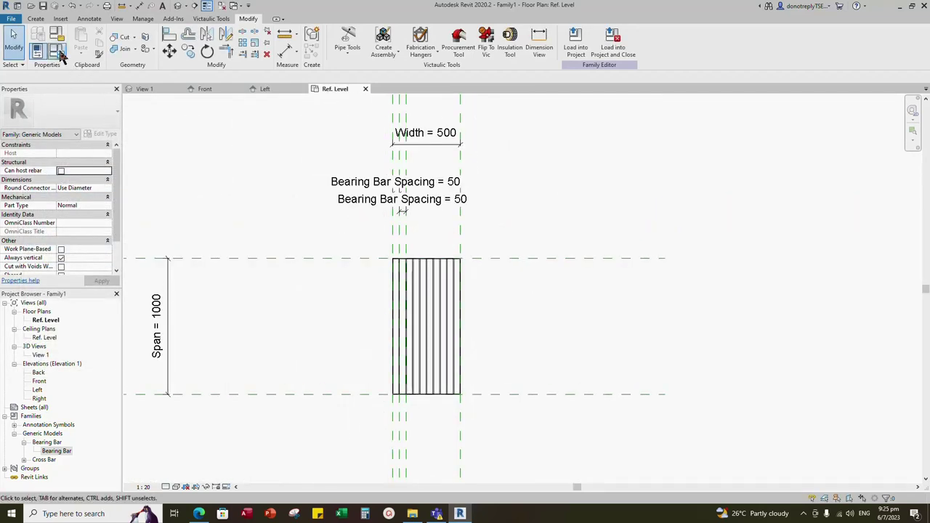
Test the bearing bar array by setting the Width parameter to 800 and returning it to 500.
{"action": "left_click", "coordinate": [58, 51]}
{"action": "double_click", "coordinate": [110, 234]}
{"action": "type", "text": "800"}
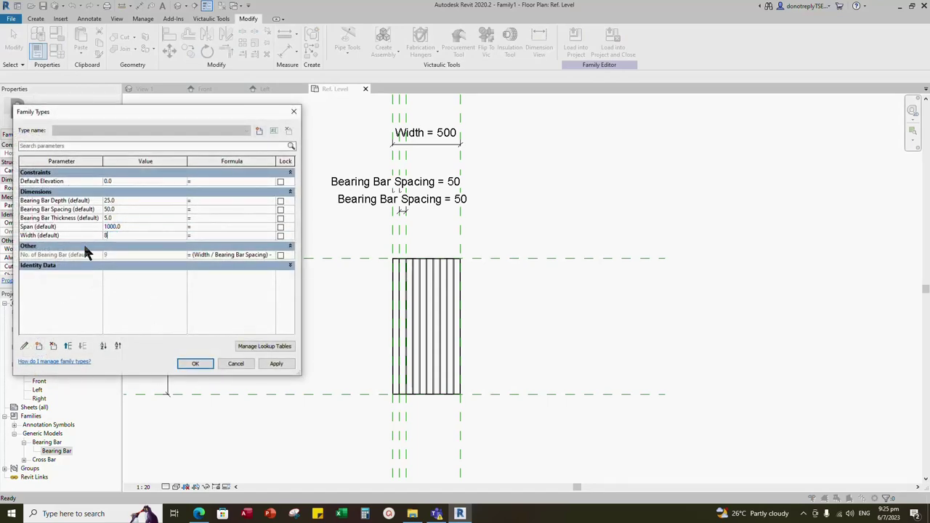
{"action": "left_click", "coordinate": [274, 365]}
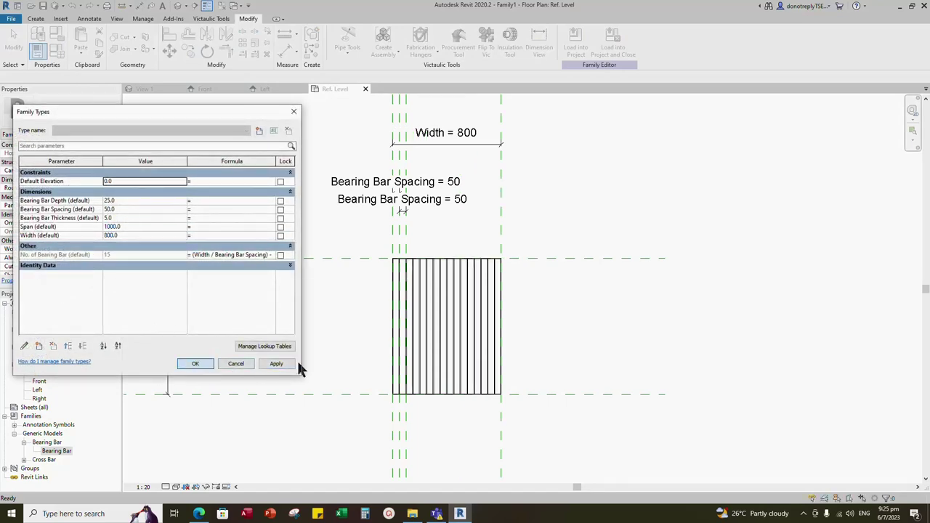
{"action": "key", "text": "Return"}
{"action": "left_click", "coordinate": [56, 50]}
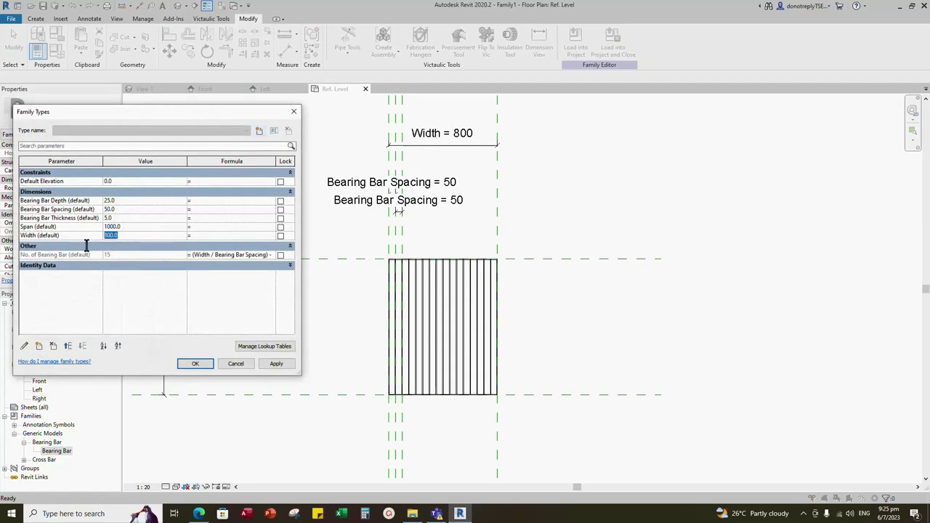
{"action": "type", "text": "500"}
{"action": "key", "text": "Return"}
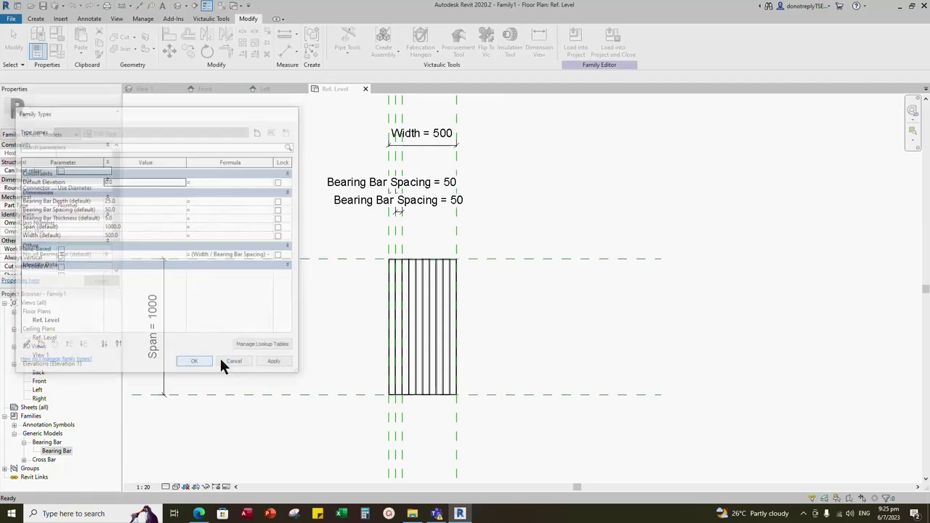
Place one Cross Bar component in the plan beside the right edge of the grating frame.
{"action": "scroll", "coordinate": [473, 365], "scroll_direction": "down", "scroll_amount": 1}
{"action": "left_click", "coordinate": [492, 359]}
{"action": "double_click", "coordinate": [50, 460]}
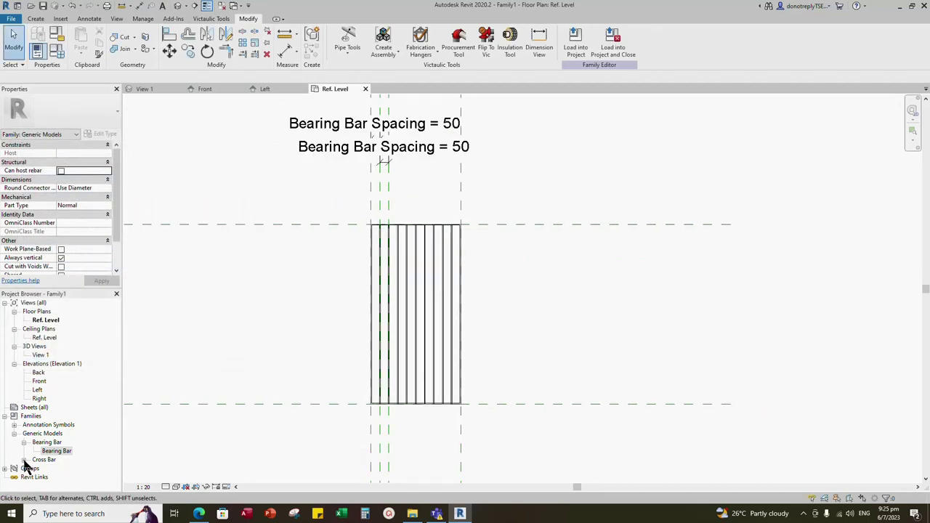
{"action": "left_click", "coordinate": [51, 469]}
{"action": "left_click_drag", "start_coordinate": [51, 469], "coordinate": [426, 278]}
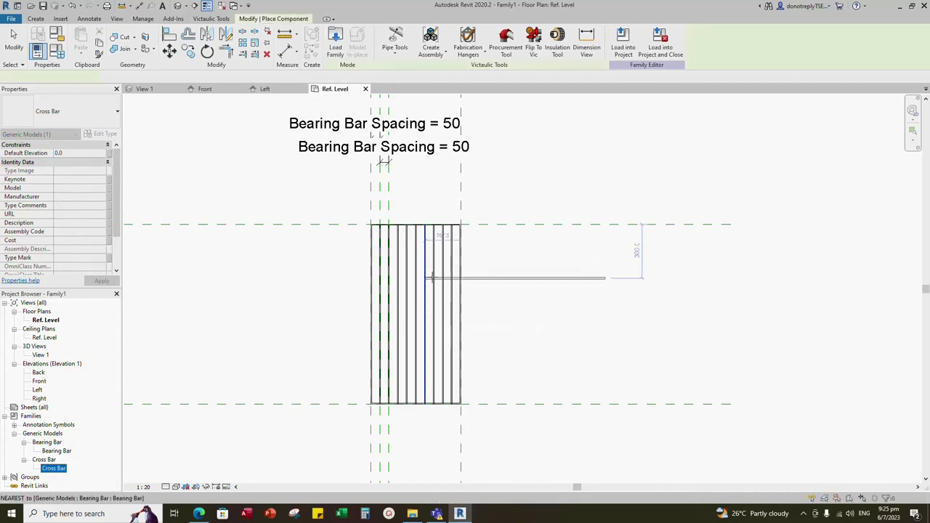
{"action": "left_click", "coordinate": [475, 258]}
{"action": "key", "text": "Escape"}
{"action": "middle_click_drag", "start_coordinate": [565, 280], "coordinate": [603, 293]}
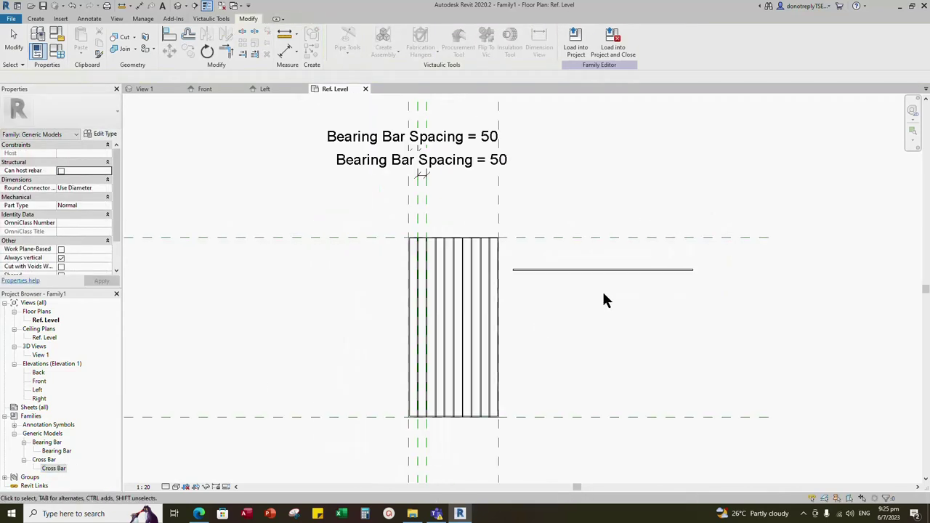
Create two successive reference planes at 100 offsets below the plane along the frame's upper edge.
{"action": "left_click", "coordinate": [557, 238]}
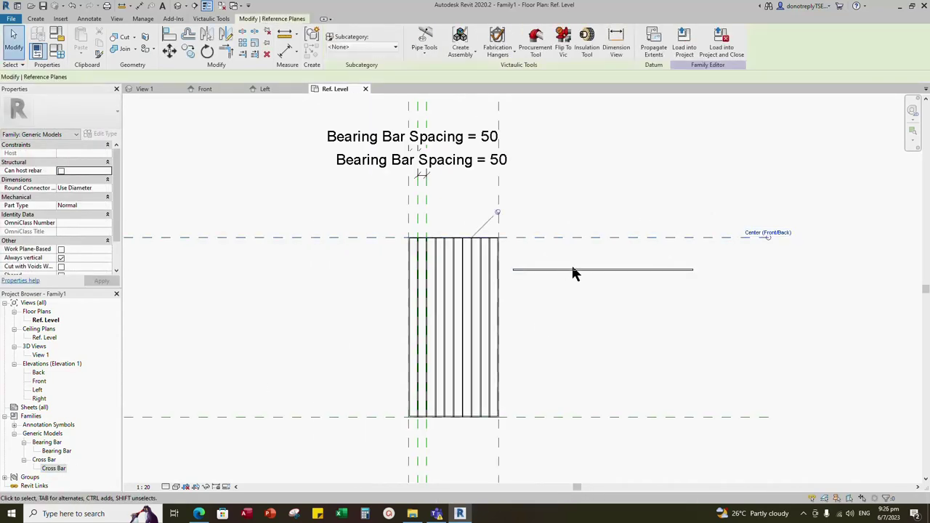
{"action": "left_click", "coordinate": [311, 47]}
{"action": "double_click", "coordinate": [141, 76]}
{"action": "type", "text": "100"}
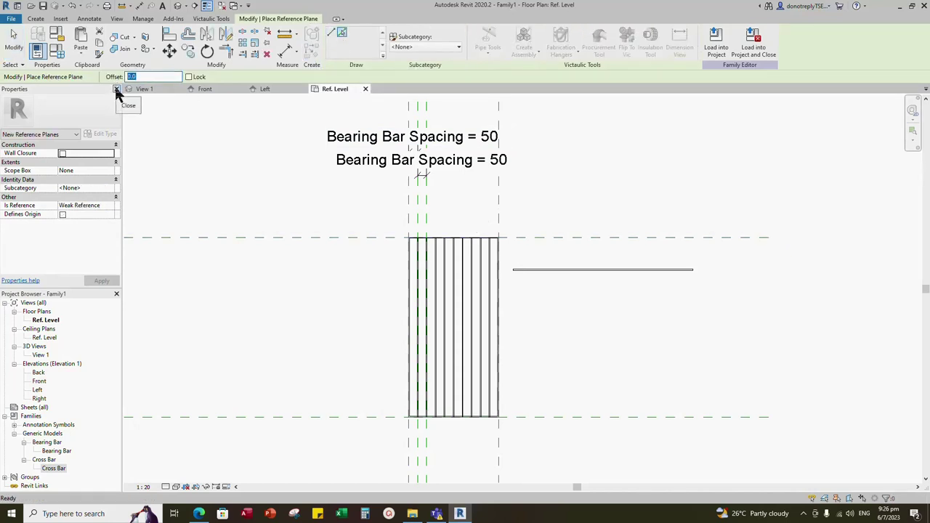
{"action": "left_click", "coordinate": [349, 239]}
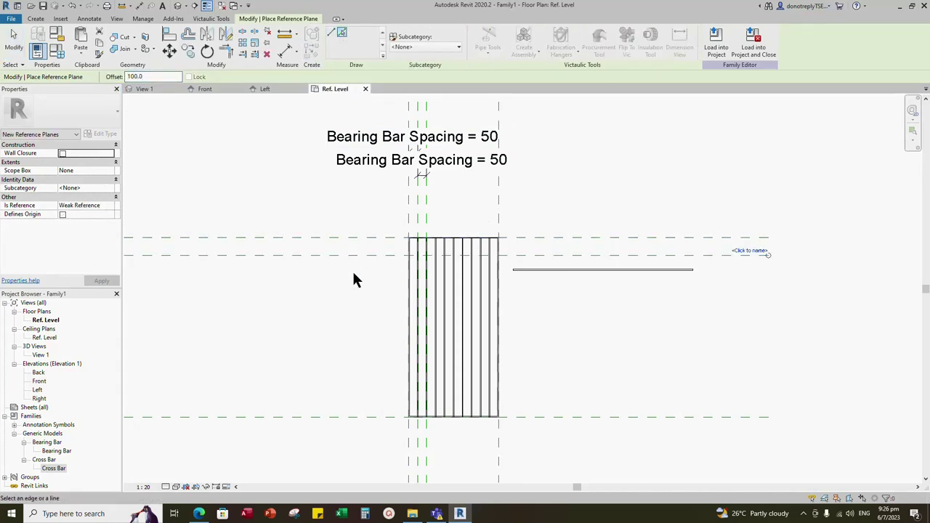
{"action": "left_click", "coordinate": [353, 255]}
{"action": "scroll", "coordinate": [597, 326], "scroll_direction": "down", "scroll_amount": 2}
{"action": "key", "text": "Escape"}
{"action": "scroll", "coordinate": [570, 320], "scroll_direction": "up", "scroll_amount": 4}
{"action": "scroll", "coordinate": [564, 319], "scroll_direction": "down", "scroll_amount": 1}
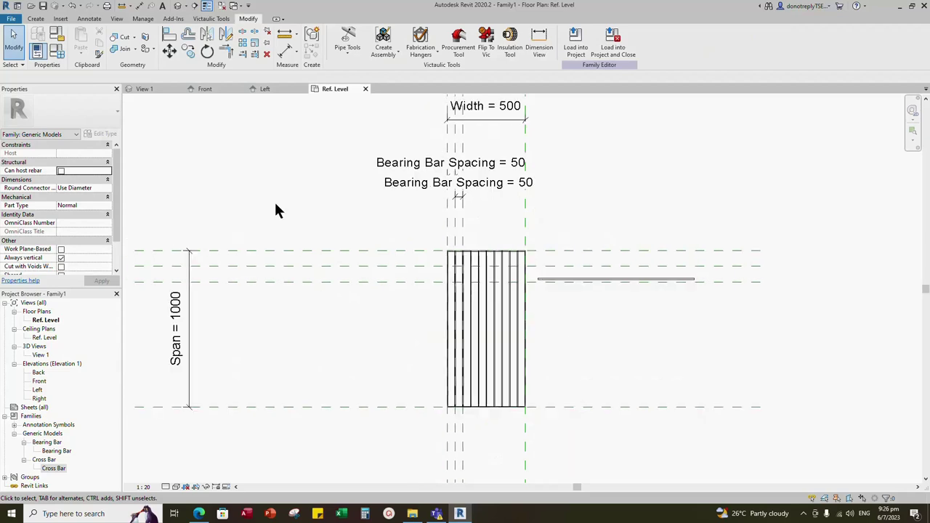
Dimension the gap from the frame's upper plane to the first offset plane and between the two offset planes.
{"action": "scroll", "coordinate": [443, 258], "scroll_direction": "down", "scroll_amount": 1}
{"action": "scroll", "coordinate": [520, 291], "scroll_direction": "up", "scroll_amount": 2}
{"action": "key", "text": "d"}
{"action": "key", "text": "i"}
{"action": "left_click", "coordinate": [308, 229]}
{"action": "left_click", "coordinate": [306, 248]}
{"action": "scroll", "coordinate": [316, 242], "scroll_direction": "down", "scroll_amount": 3}
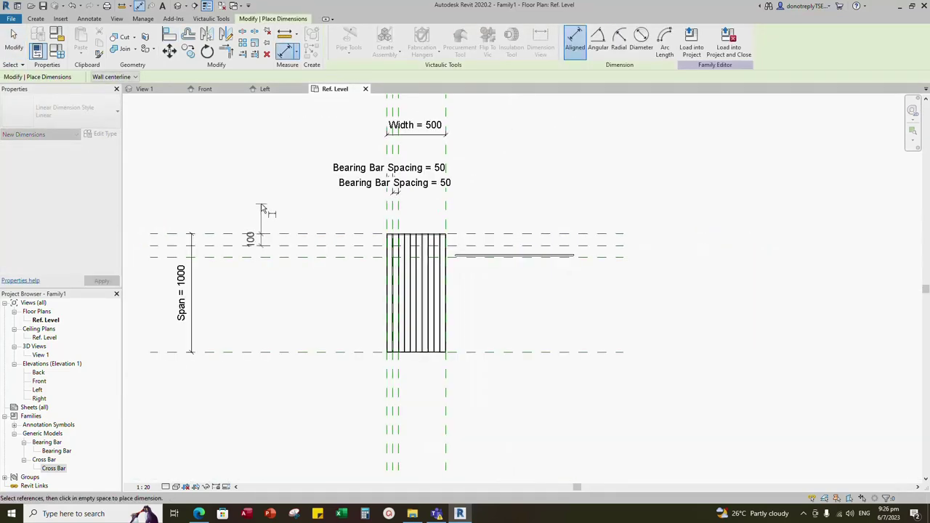
{"action": "left_click", "coordinate": [263, 206]}
{"action": "scroll", "coordinate": [286, 254], "scroll_direction": "up", "scroll_amount": 2}
{"action": "left_click", "coordinate": [299, 241]}
{"action": "left_click", "coordinate": [291, 250]}
{"action": "key", "text": "Escape"}
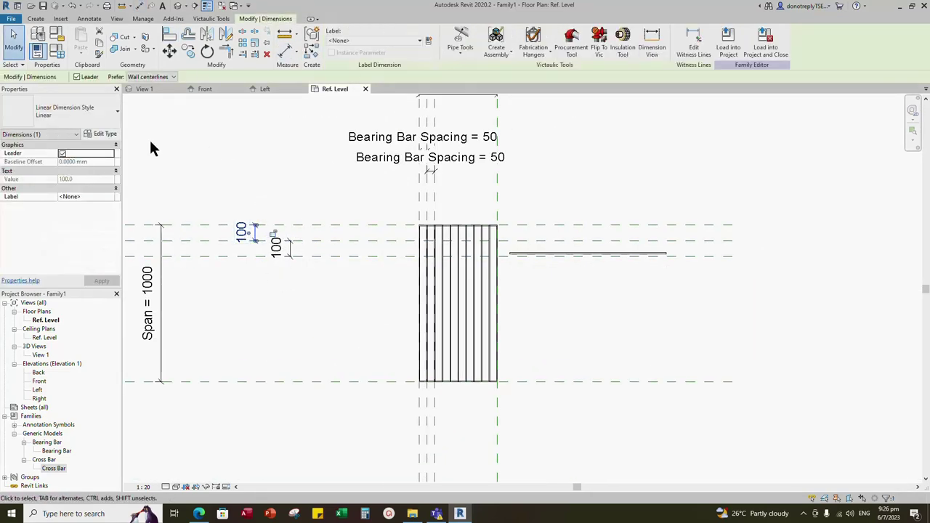
Label the upper gap dimension with a new instance parameter named Cross Bar Spacing and assign it to the second gap too.
{"action": "type", "text": "Cross Bar Spacing"}
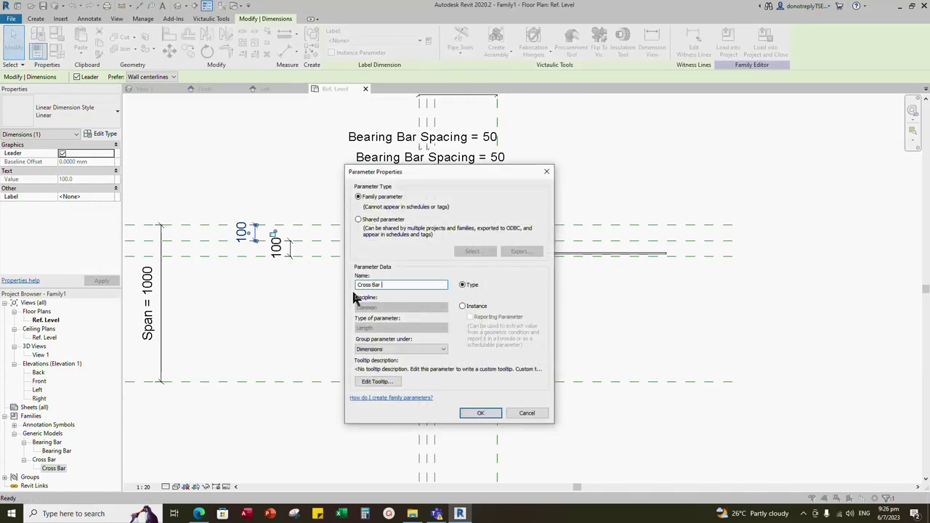
{"action": "left_click", "coordinate": [466, 308]}
{"action": "left_click", "coordinate": [480, 413]}
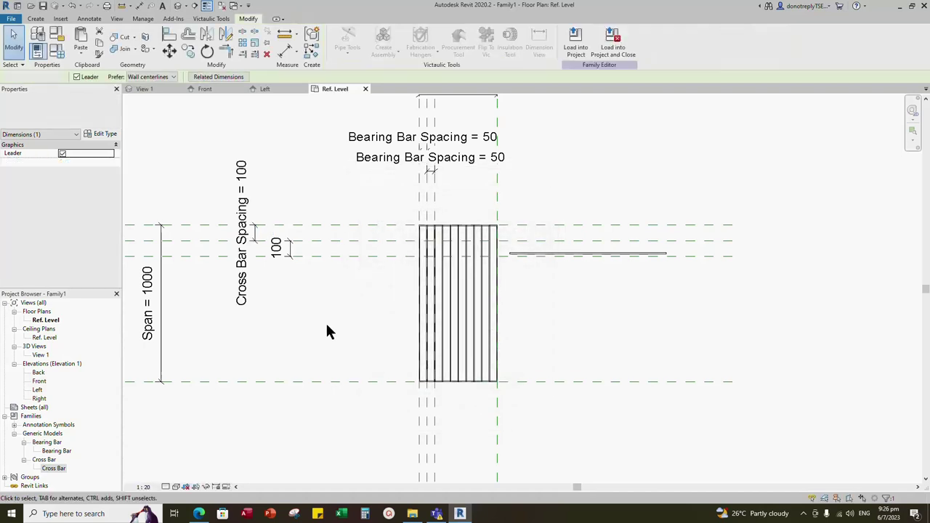
{"action": "left_click", "coordinate": [292, 256]}
{"action": "left_click", "coordinate": [109, 197]}
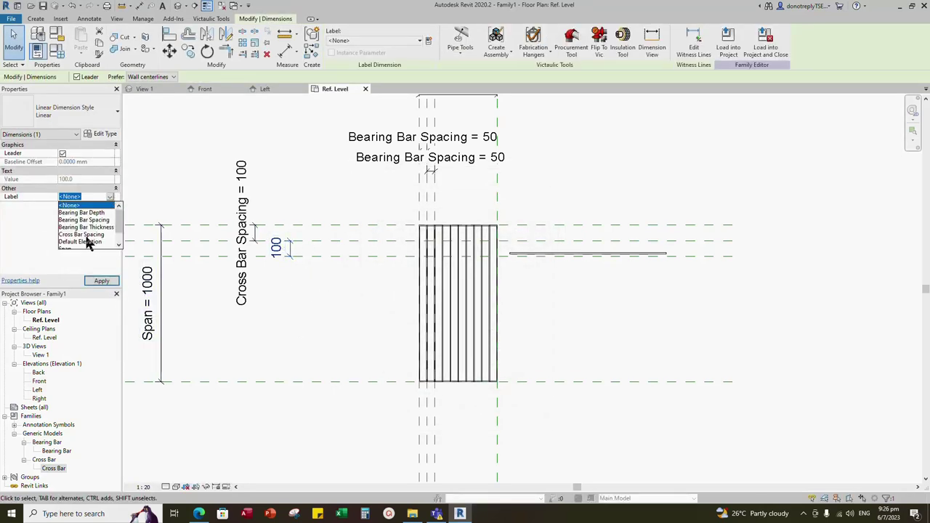
{"action": "left_click", "coordinate": [84, 235]}
{"action": "left_click", "coordinate": [332, 314]}
Align and lock the cross bar to the first horizontal offset plane and its left end to the frame's left reference plane.
{"action": "left_click", "coordinate": [188, 50]}
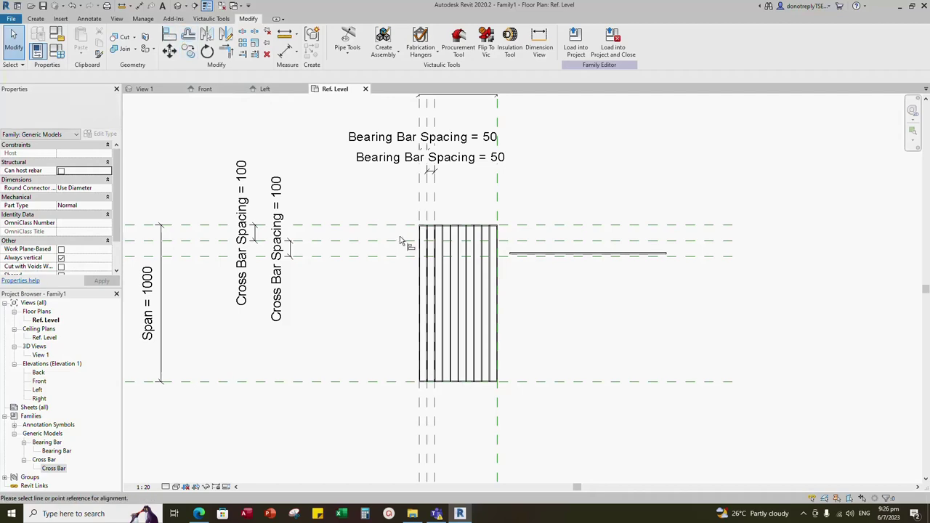
{"action": "scroll", "coordinate": [401, 241], "scroll_direction": "up", "scroll_amount": 2}
{"action": "left_click", "coordinate": [369, 242]}
{"action": "left_click", "coordinate": [606, 260]}
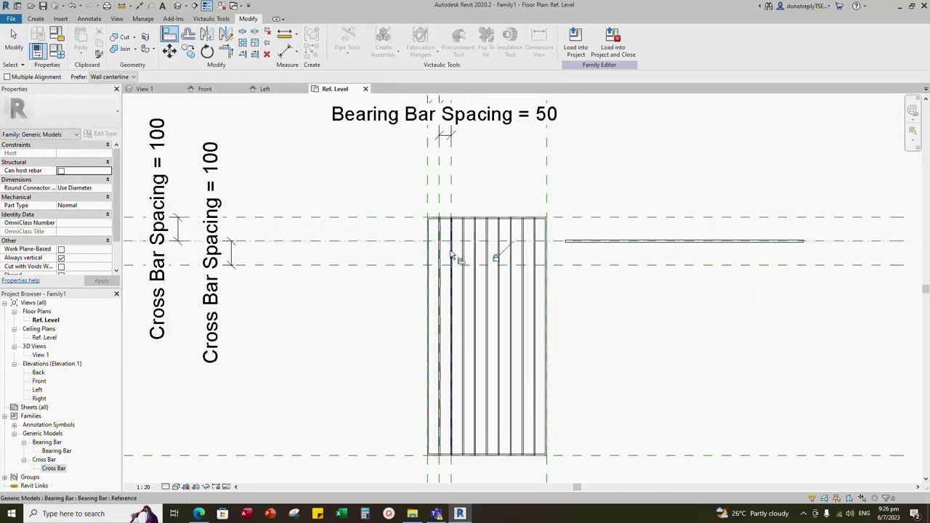
{"action": "scroll", "coordinate": [447, 251], "scroll_direction": "up", "scroll_amount": 3}
{"action": "left_click", "coordinate": [689, 241]}
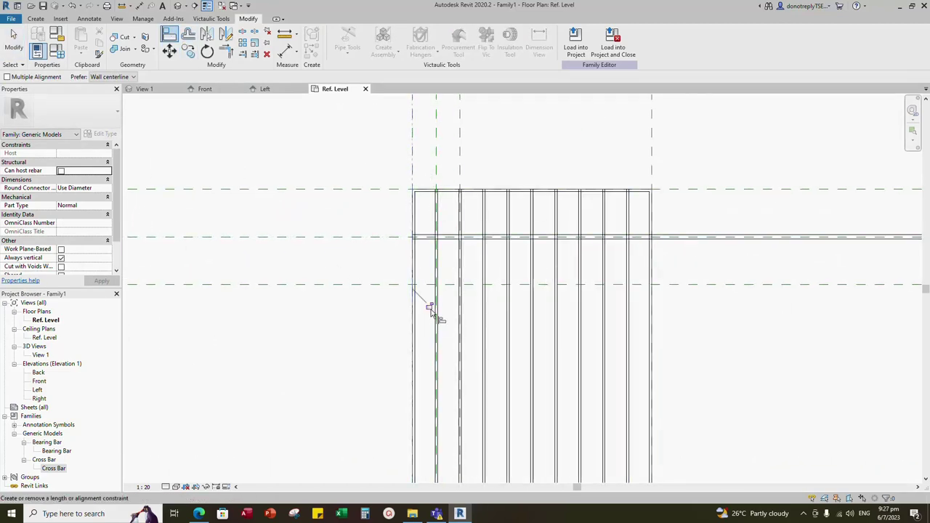
{"action": "left_click", "coordinate": [438, 313]}
{"action": "scroll", "coordinate": [421, 295], "scroll_direction": "down", "scroll_amount": 3}
{"action": "key", "text": "Escape"}
Associate the cross bar's length with the Width family parameter.
{"action": "left_click", "coordinate": [532, 263]}
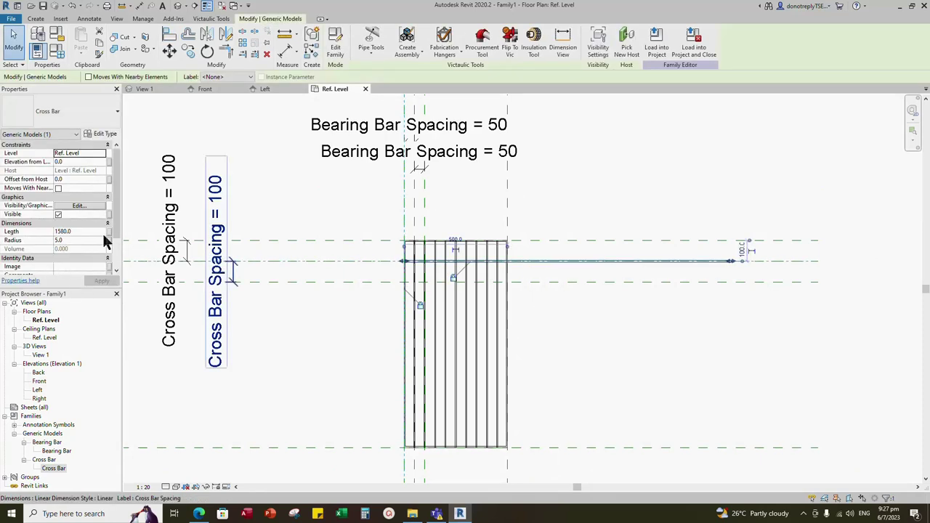
{"action": "left_click", "coordinate": [107, 231]}
{"action": "left_click", "coordinate": [404, 265]}
{"action": "left_click", "coordinate": [483, 339]}
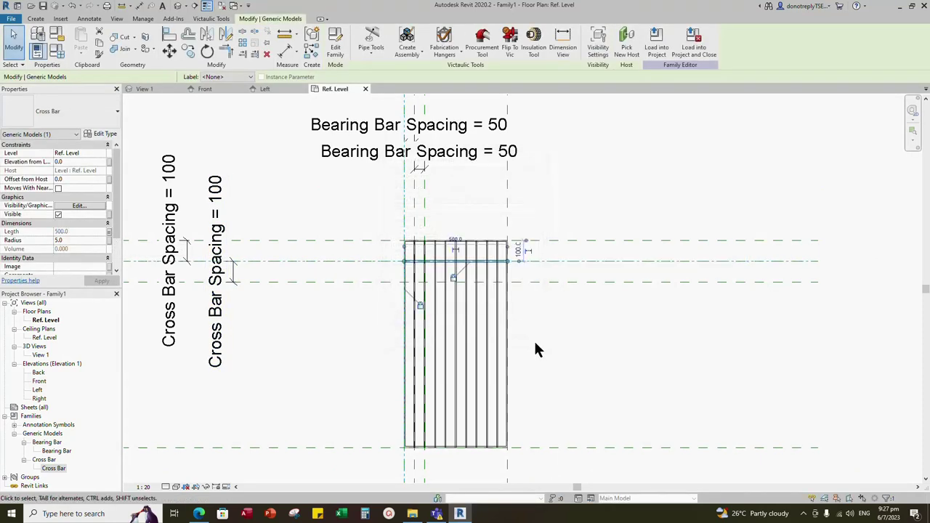
{"action": "left_click", "coordinate": [537, 337]}
Associate the cross bar's radius with a new instance parameter named Cross Bar Radius.
{"action": "left_click", "coordinate": [473, 262]}
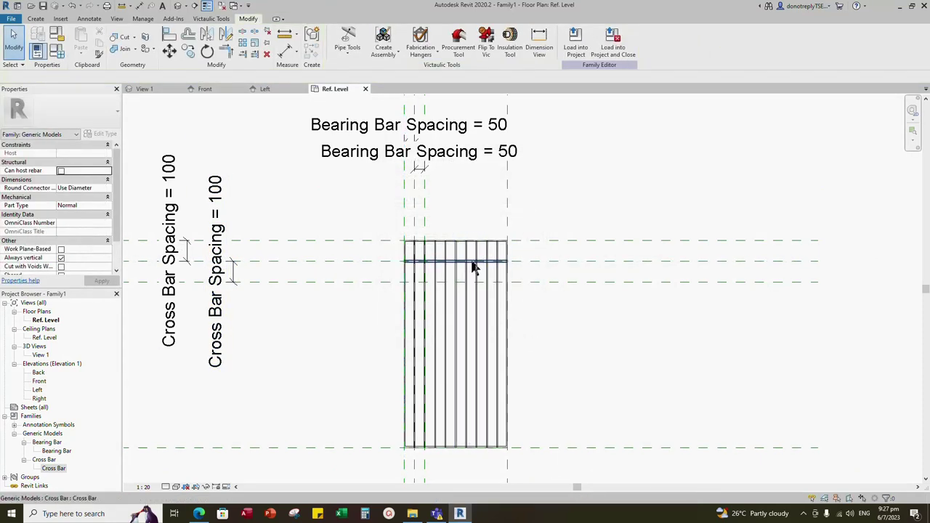
{"action": "left_click", "coordinate": [109, 241]}
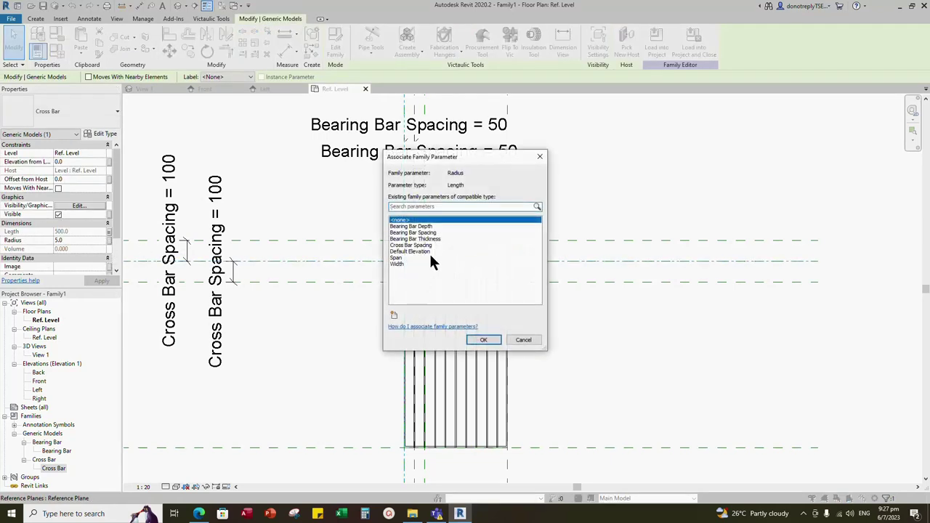
{"action": "left_click", "coordinate": [393, 316]}
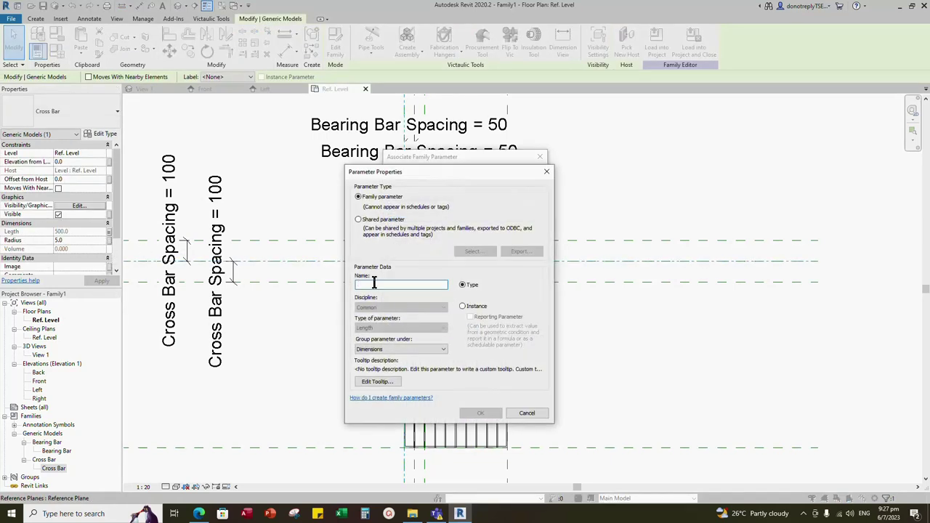
{"action": "type", "text": "Cross Bar Radius"}
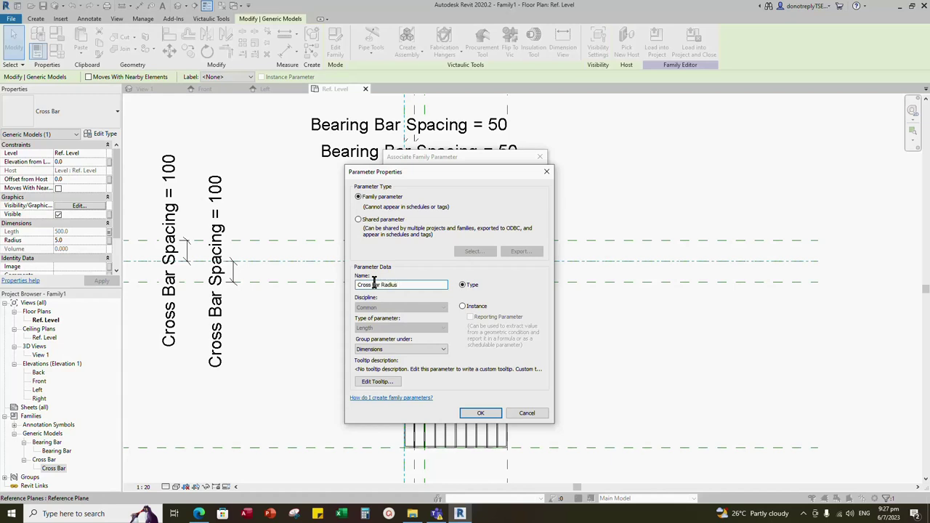
{"action": "left_click", "coordinate": [463, 306]}
{"action": "left_click", "coordinate": [480, 413]}
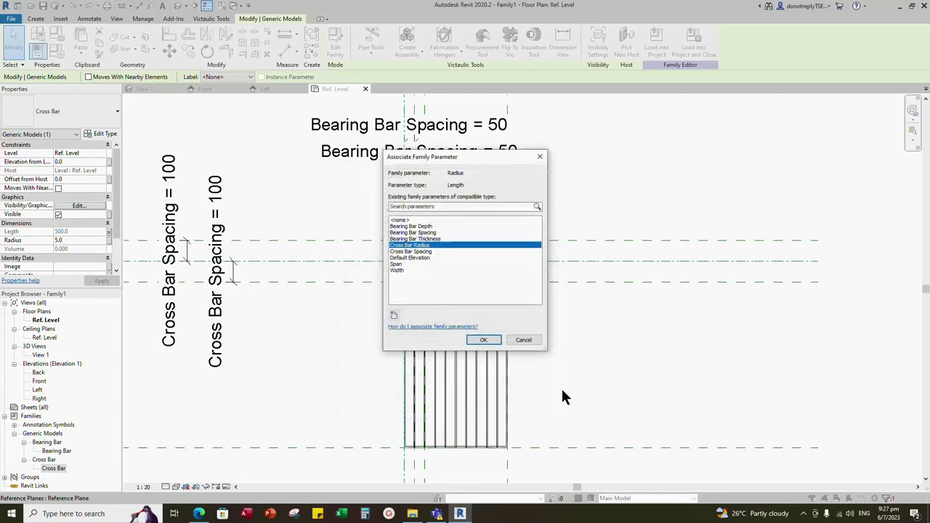
{"action": "left_click", "coordinate": [484, 341]}
{"action": "left_click", "coordinate": [569, 330]}
Add an instance length parameter named Cross Bar Diameter to the family types.
{"action": "left_click", "coordinate": [54, 46]}
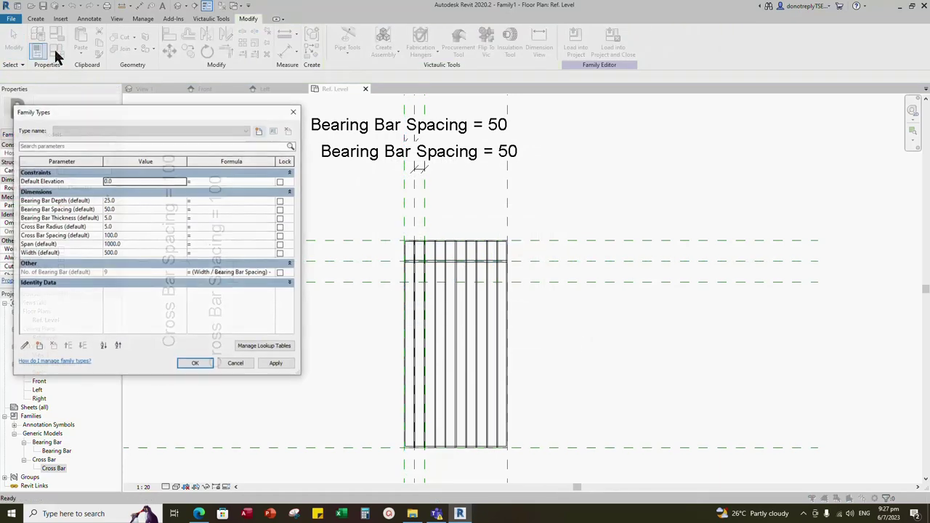
{"action": "left_click", "coordinate": [38, 346]}
{"action": "type", "text": "Cross Bar Diame"}
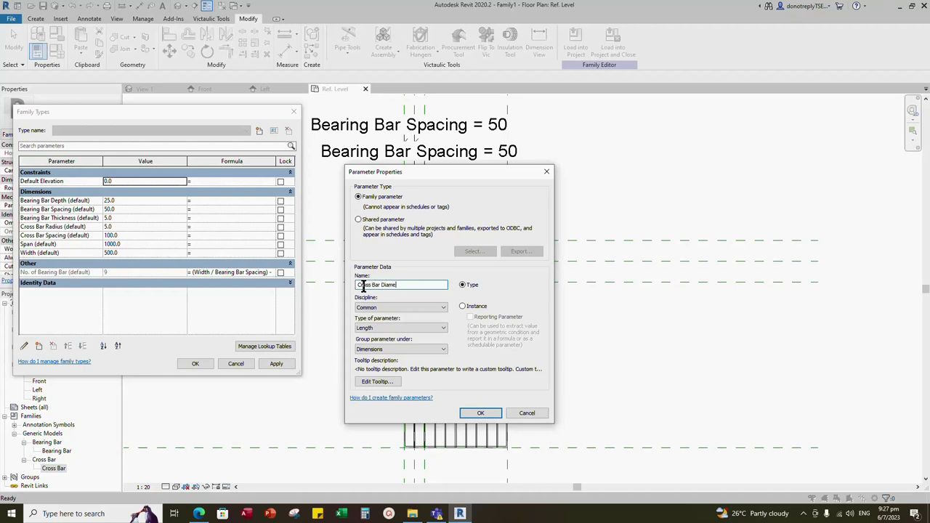
{"action": "type", "text": "ter"}
{"action": "left_click", "coordinate": [462, 306]}
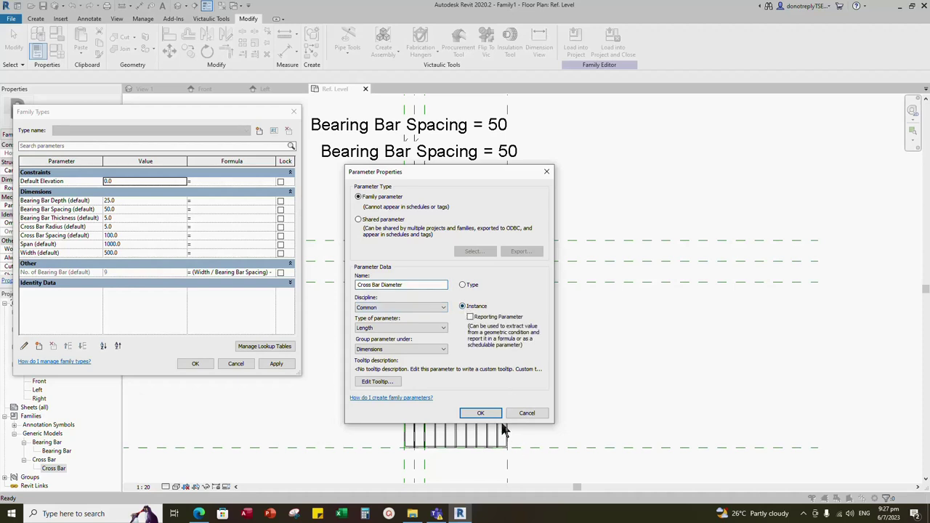
{"action": "left_click", "coordinate": [481, 413]}
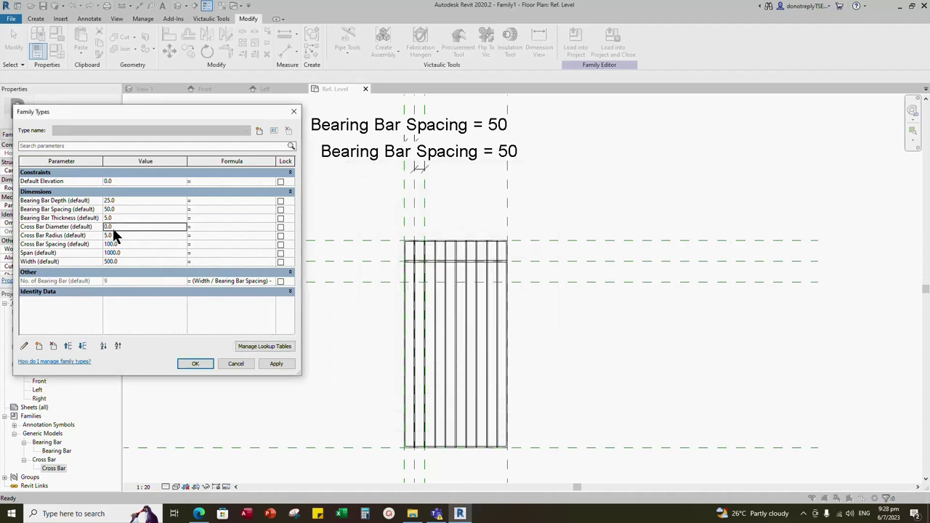
Set Cross Bar Diameter to 6 and give Cross Bar Radius the formula Cross Bar Diameter / 2.
{"action": "type", "text": "6"}
{"action": "key", "text": "Return"}
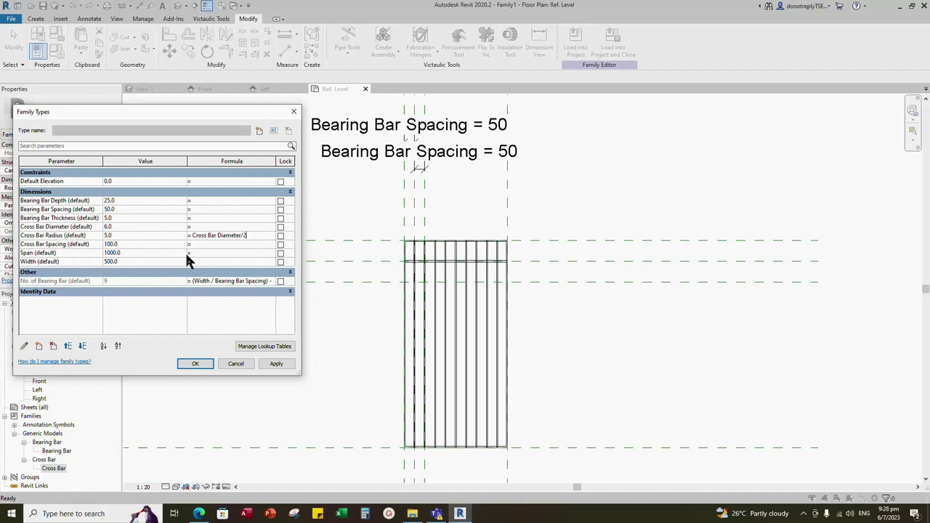
{"action": "left_click", "coordinate": [276, 364]}
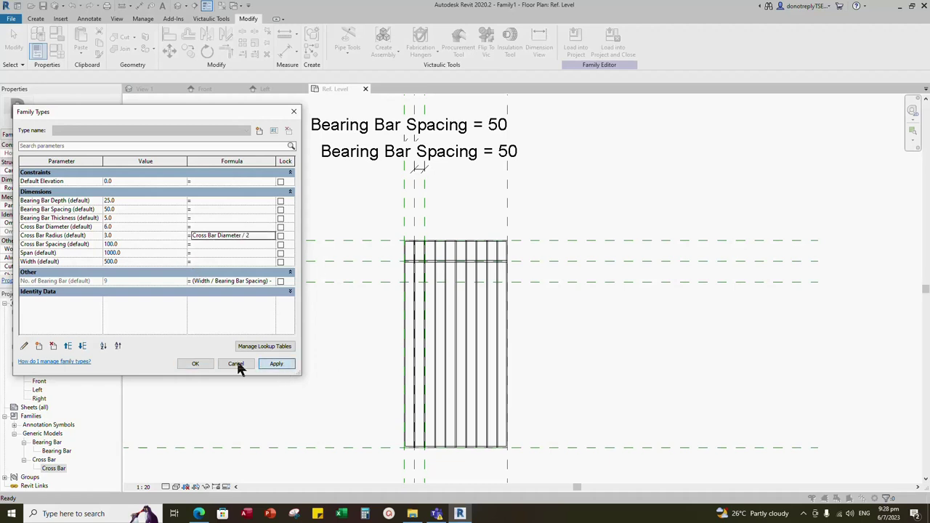
{"action": "left_click", "coordinate": [197, 364]}
In the front elevation, align the cross bar's centre with the reference plane along the top of the bearing bars.
{"action": "left_click", "coordinate": [206, 87]}
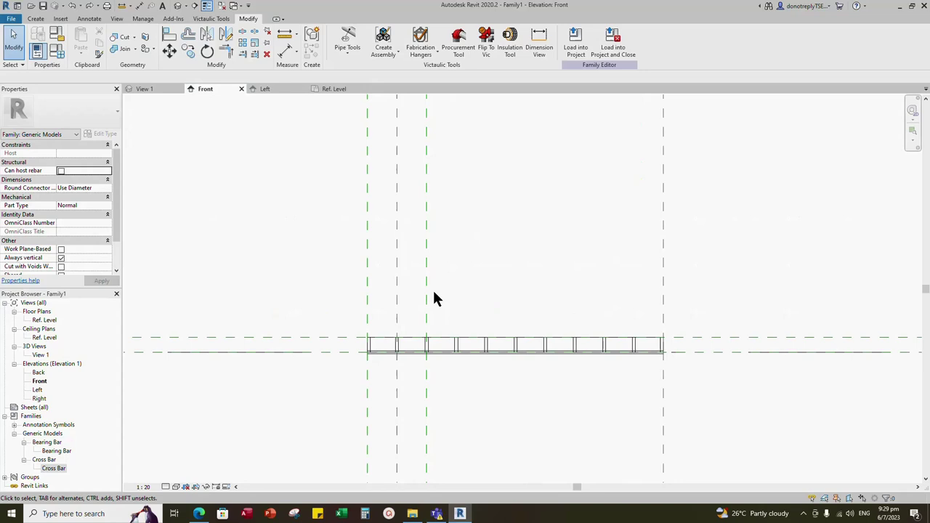
{"action": "left_click", "coordinate": [374, 359]}
{"action": "scroll", "coordinate": [510, 396], "scroll_direction": "down", "scroll_amount": 2}
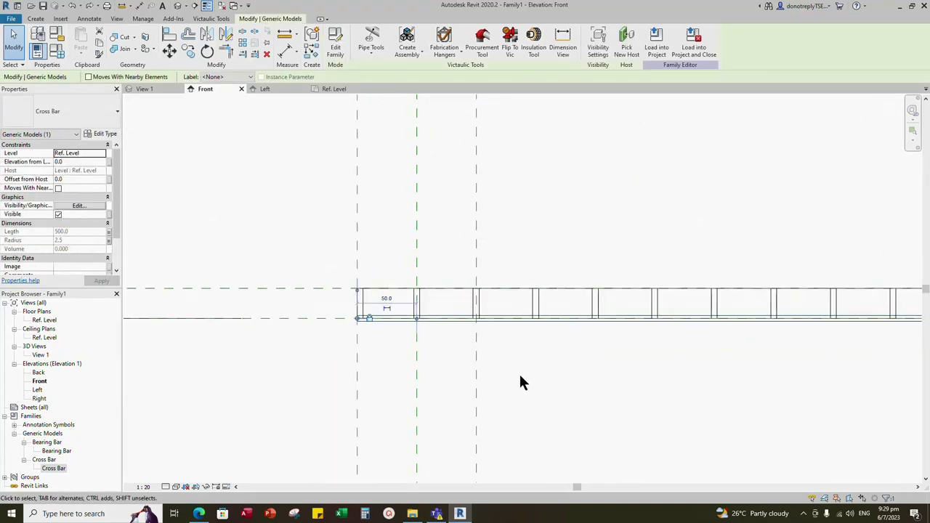
{"action": "left_click", "coordinate": [545, 377]}
{"action": "scroll", "coordinate": [318, 306], "scroll_direction": "up", "scroll_amount": 2}
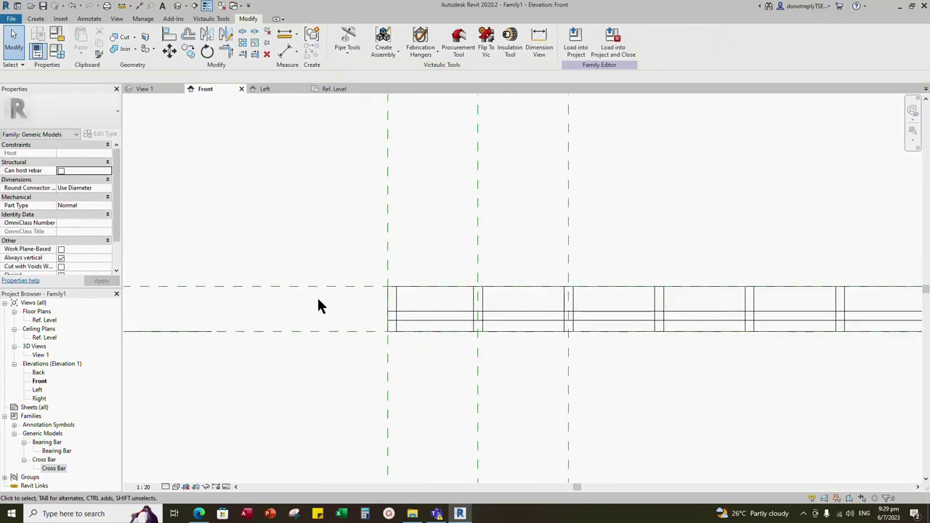
{"action": "key", "text": "a"}
{"action": "key", "text": "l"}
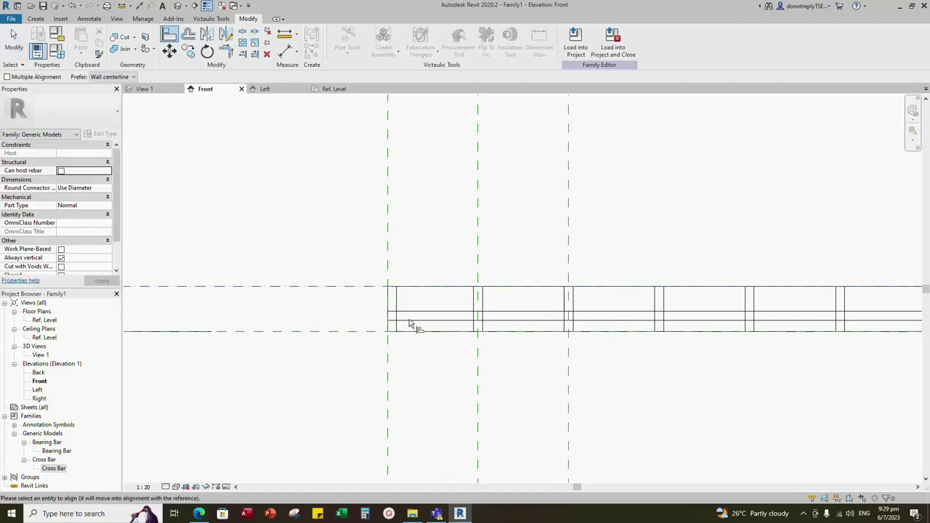
{"action": "left_click", "coordinate": [391, 320]}
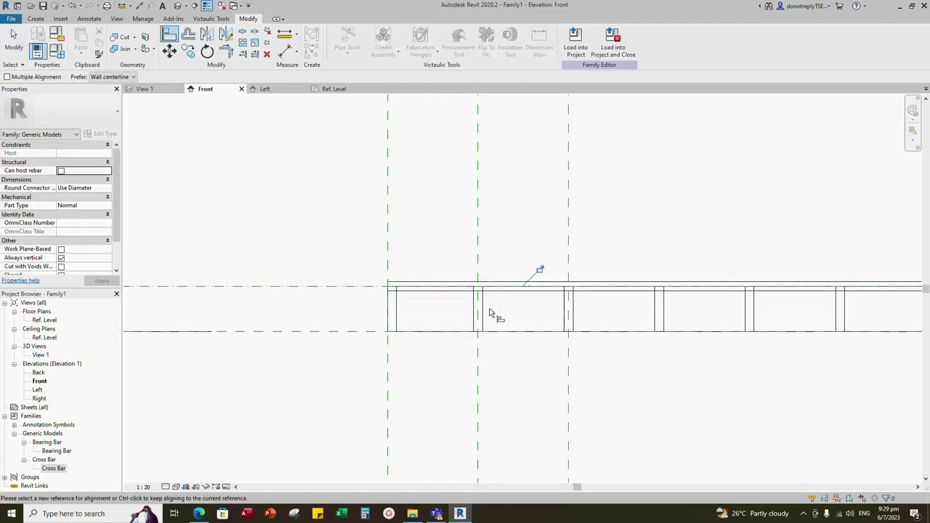
{"action": "scroll", "coordinate": [490, 309], "scroll_direction": "down", "scroll_amount": 1}
{"action": "key", "text": "Escape"}
{"action": "key", "text": "Escape"}
Create a horizontal reference plane at an offset of 3 below the plane along the top of the bearing bars.
{"action": "scroll", "coordinate": [654, 299], "scroll_direction": "down", "scroll_amount": 2}
{"action": "left_click", "coordinate": [425, 295]}
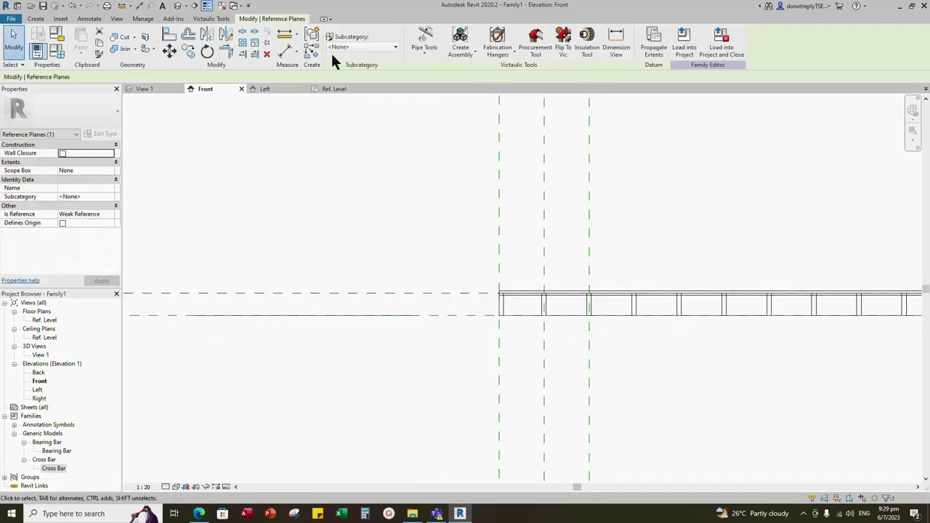
{"action": "key", "text": "r"}
{"action": "key", "text": "p"}
{"action": "left_click", "coordinate": [342, 33]}
{"action": "left_click_drag", "start_coordinate": [146, 77], "coordinate": [120, 84]}
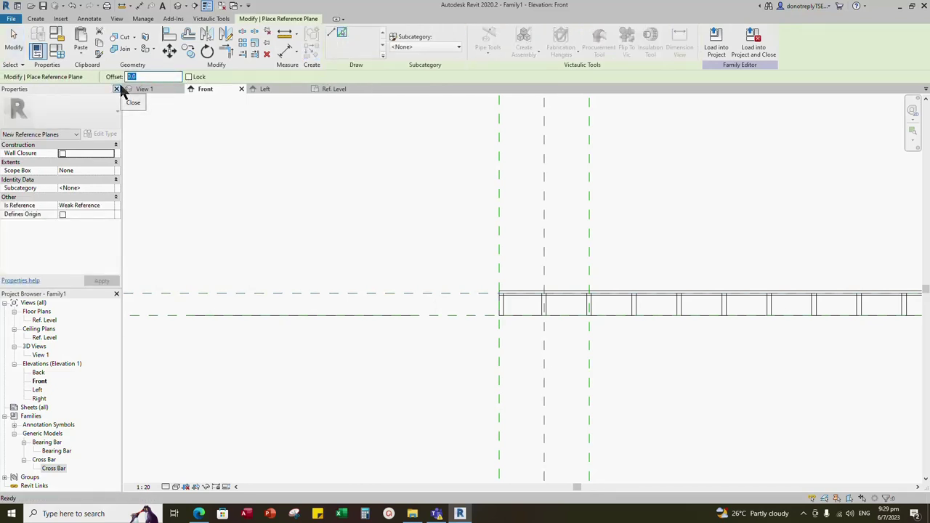
{"action": "type", "text": "3"}
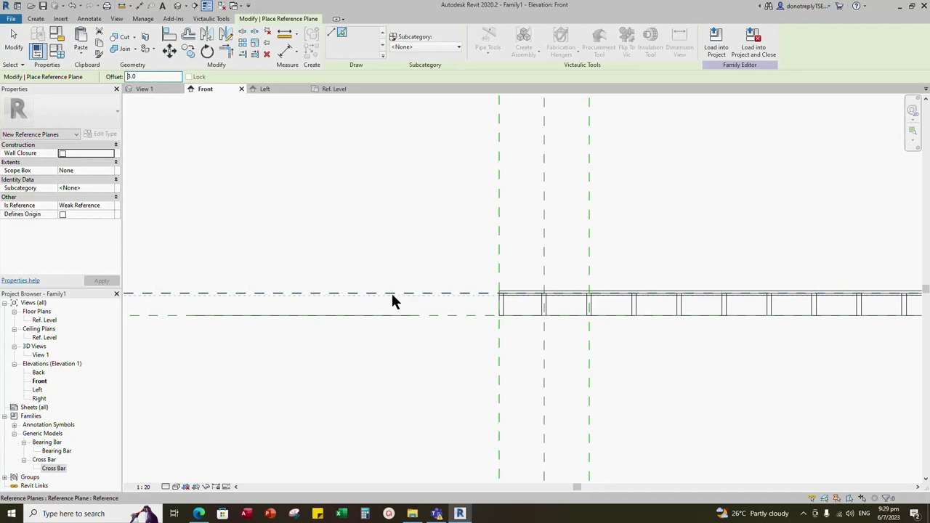
{"action": "scroll", "coordinate": [409, 308], "scroll_direction": "up", "scroll_amount": 1}
Dimension the gap between the grating's upper plane and the new offset plane, and label it Cross Bar Radius.
{"action": "left_click", "coordinate": [285, 51]}
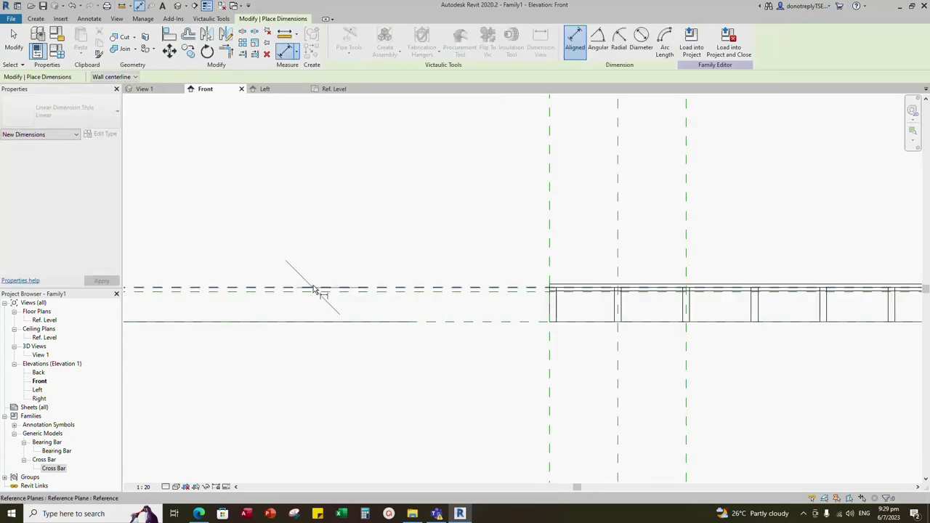
{"action": "scroll", "coordinate": [295, 190], "scroll_direction": "down", "scroll_amount": 2}
{"action": "left_click", "coordinate": [255, 192]}
{"action": "key", "text": "Escape"}
{"action": "key", "text": "Escape"}
{"action": "left_click", "coordinate": [252, 240]}
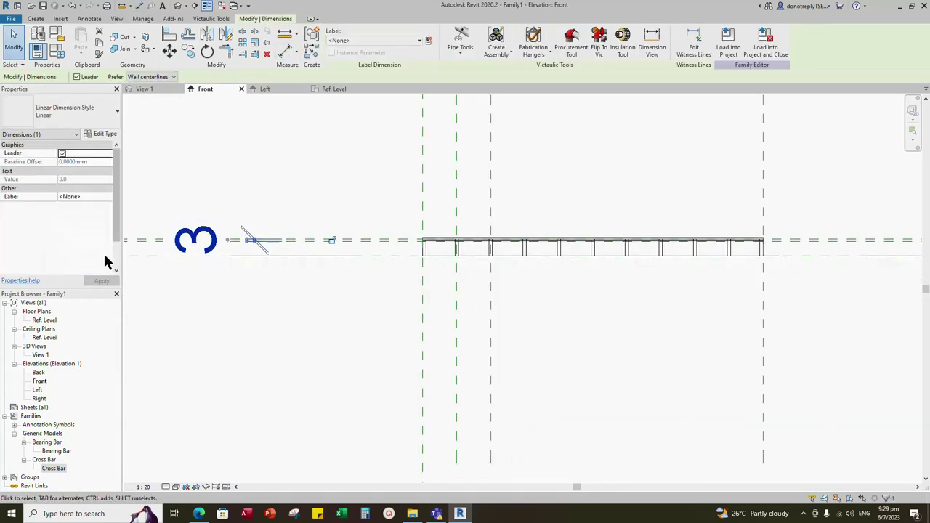
{"action": "left_click", "coordinate": [109, 197]}
{"action": "scroll", "coordinate": [119, 241], "scroll_direction": "down", "scroll_amount": 1}
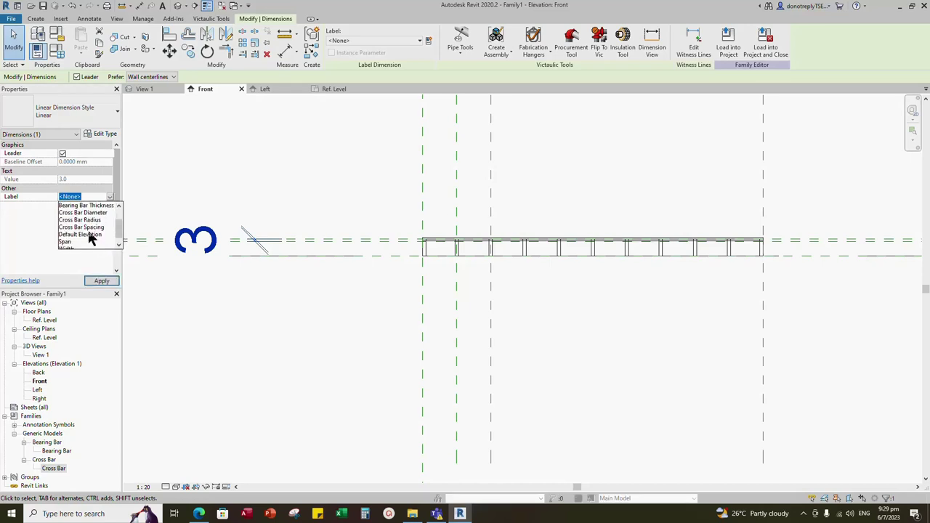
{"action": "left_click", "coordinate": [81, 219]}
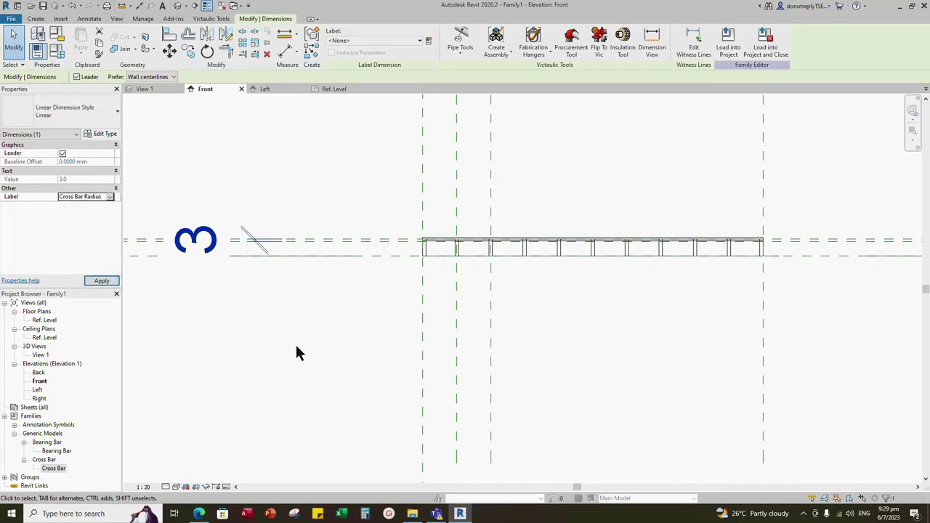
{"action": "key", "text": "Escape"}
{"action": "scroll", "coordinate": [292, 342], "scroll_direction": "down", "scroll_amount": 1}
{"action": "key", "text": "a"}
{"action": "key", "text": "l"}
{"action": "scroll", "coordinate": [451, 287], "scroll_direction": "up", "scroll_amount": 3}
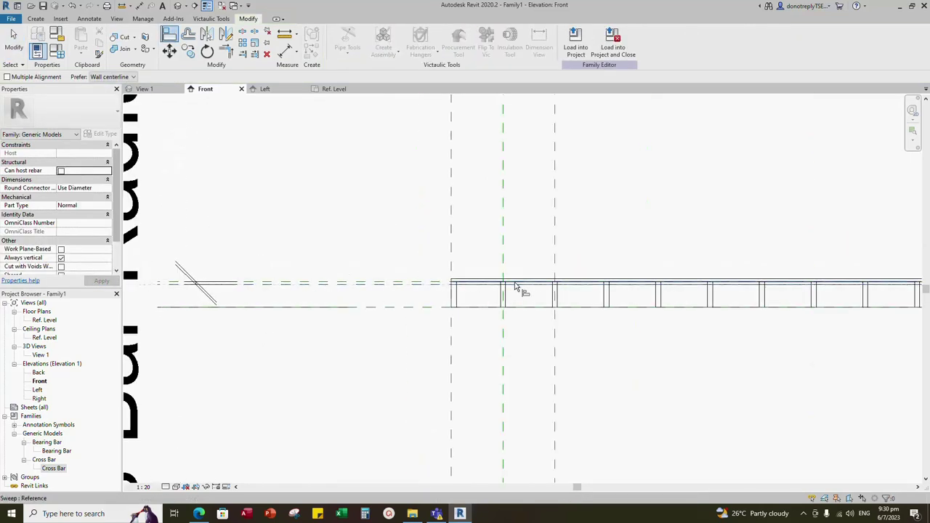
{"action": "key", "text": "Escape"}
Move the cross bar clear of the planes, align its centre to the plane offset 3 below the top, and lock it.
{"action": "left_click", "coordinate": [465, 306]}
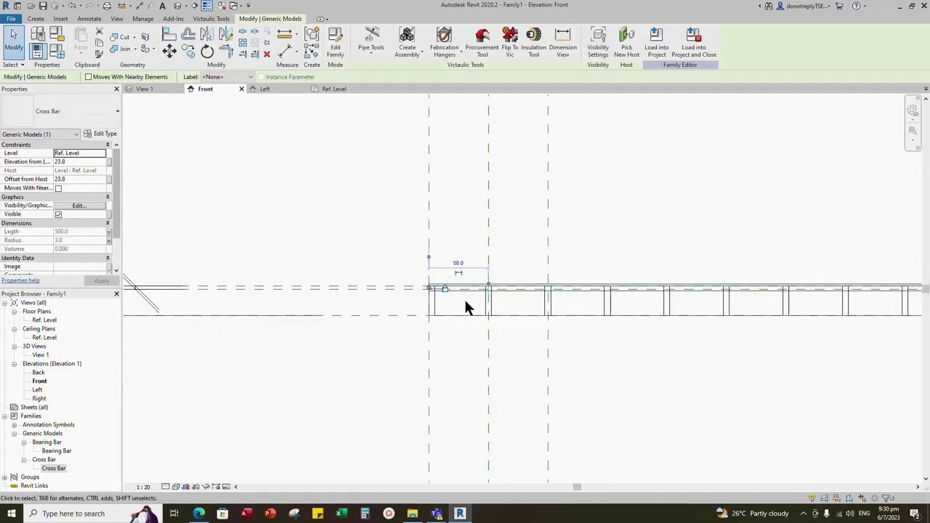
{"action": "key", "text": "a"}
{"action": "key", "text": "l"}
{"action": "scroll", "coordinate": [465, 264], "scroll_direction": "down", "scroll_amount": 2}
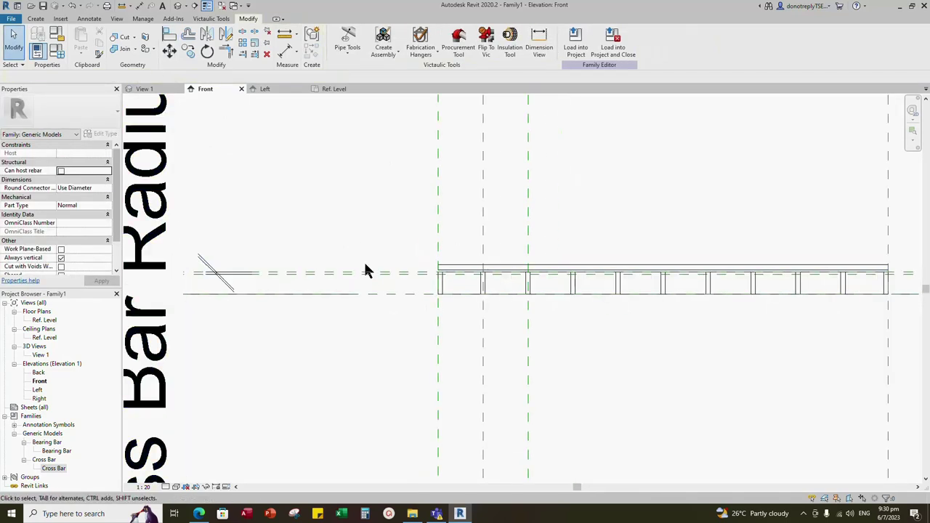
{"action": "left_click", "coordinate": [356, 279]}
{"action": "left_click", "coordinate": [449, 268]}
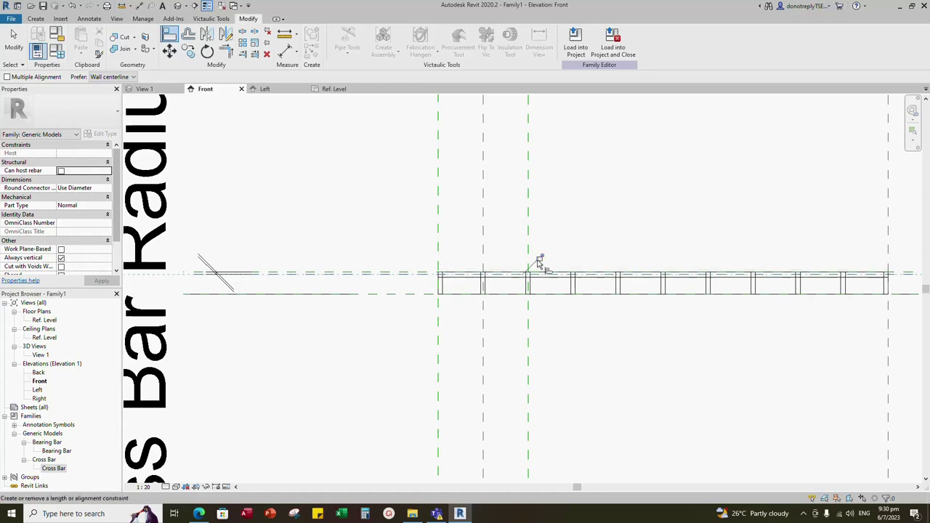
{"action": "left_click", "coordinate": [539, 262]}
{"action": "scroll", "coordinate": [552, 283], "scroll_direction": "down", "scroll_amount": 3}
{"action": "key", "text": "Escape"}
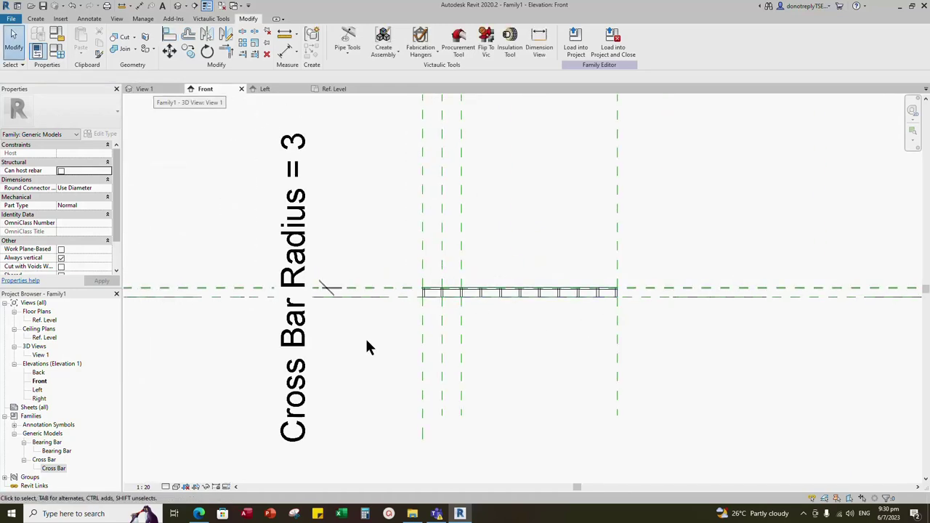
{"action": "scroll", "coordinate": [284, 327], "scroll_direction": "down", "scroll_amount": 2}
In the Ref. Level plan, array the cross bar as 2 grouped items from the first to the second offset plane.
{"action": "left_click", "coordinate": [334, 89]}
{"action": "left_click", "coordinate": [418, 257]}
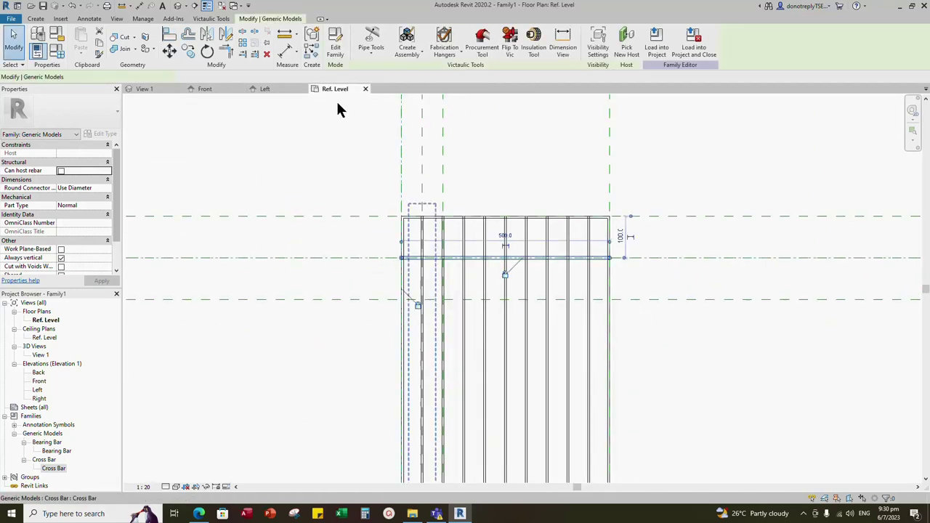
{"action": "left_click", "coordinate": [243, 45]}
{"action": "scroll", "coordinate": [512, 237], "scroll_direction": "down", "scroll_amount": 2}
{"action": "left_click", "coordinate": [418, 250]}
{"action": "left_click", "coordinate": [418, 277]}
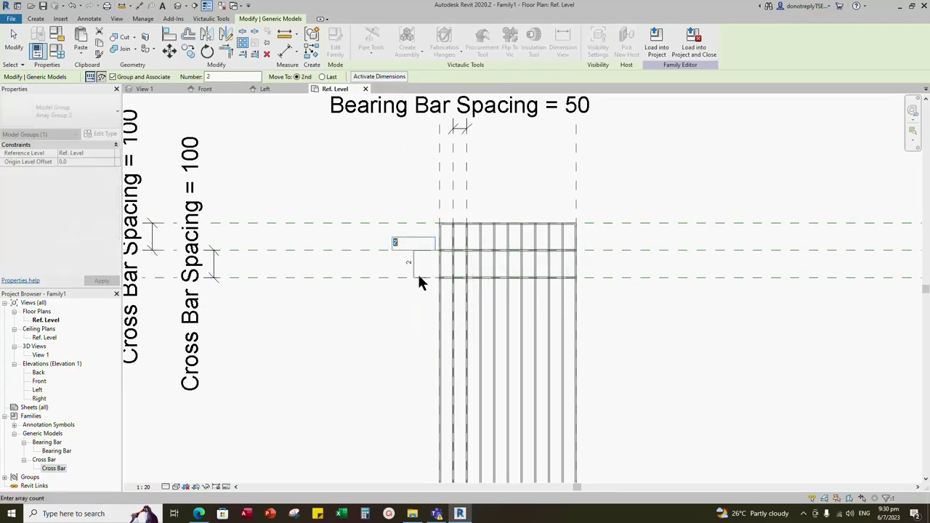
{"action": "left_click", "coordinate": [424, 301]}
Align the second arrayed cross bar to the second horizontal offset plane and its left end to the frame's left plane.
{"action": "scroll", "coordinate": [424, 301], "scroll_direction": "up", "scroll_amount": 4}
{"action": "left_click", "coordinate": [424, 298]}
{"action": "left_click", "coordinate": [175, 37]}
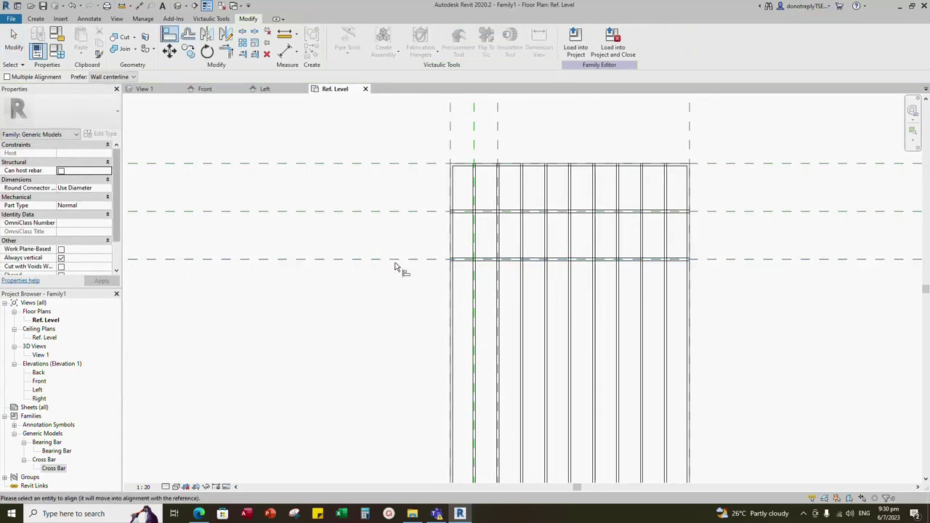
{"action": "scroll", "coordinate": [509, 276], "scroll_direction": "up", "scroll_amount": 3}
{"action": "scroll", "coordinate": [465, 175], "scroll_direction": "down", "scroll_amount": 4}
{"action": "scroll", "coordinate": [453, 249], "scroll_direction": "up", "scroll_amount": 4}
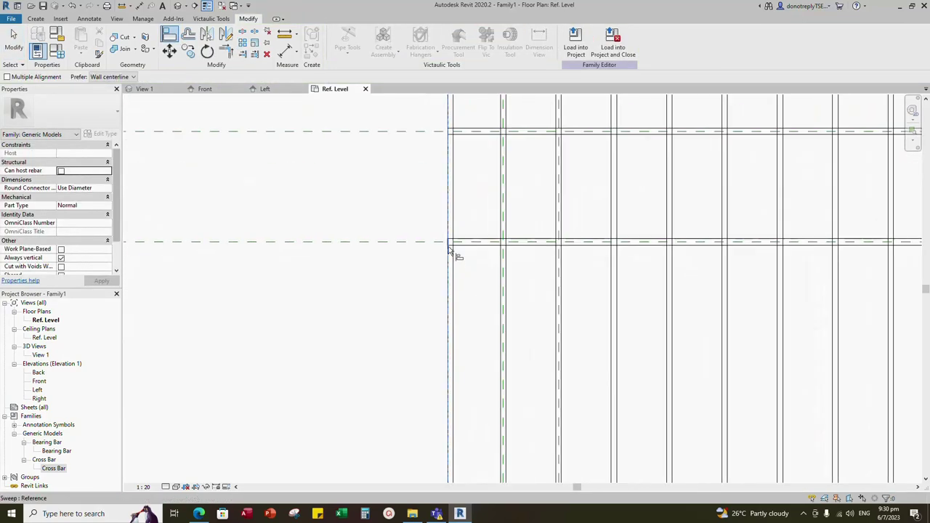
{"action": "scroll", "coordinate": [471, 311], "scroll_direction": "down", "scroll_amount": 3}
{"action": "key", "text": "Escape"}
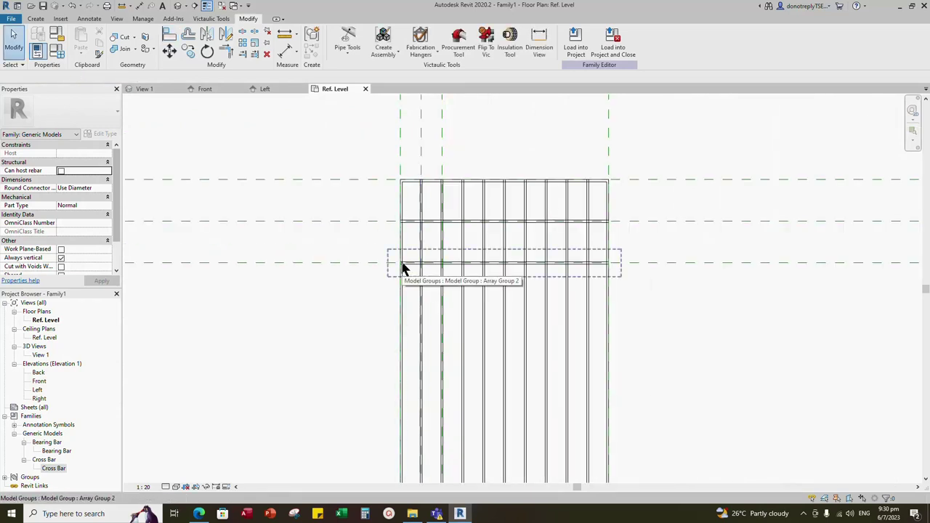
Label the cross bar array's item count with a new instance family parameter named No. of Cross Bar.
{"action": "left_click", "coordinate": [407, 269]}
{"action": "left_click", "coordinate": [361, 241]}
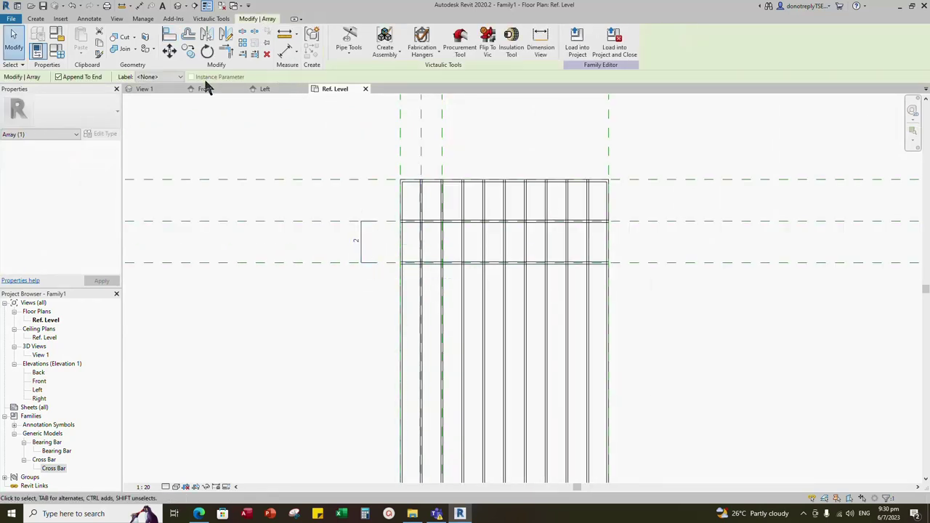
{"action": "left_click", "coordinate": [157, 76]}
{"action": "left_click", "coordinate": [164, 99]}
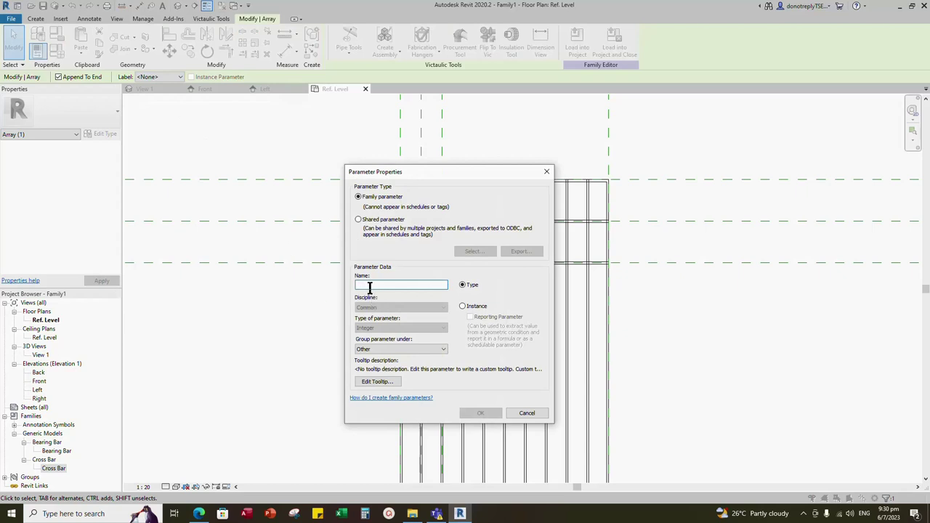
{"action": "type", "text": "No"}
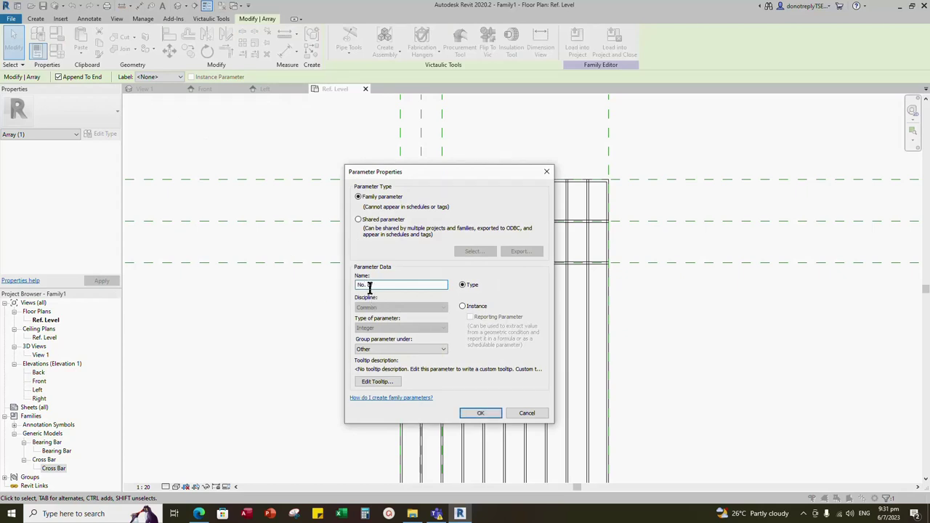
{"action": "type", "text": ". of Cross Bar"}
{"action": "left_click", "coordinate": [463, 306]}
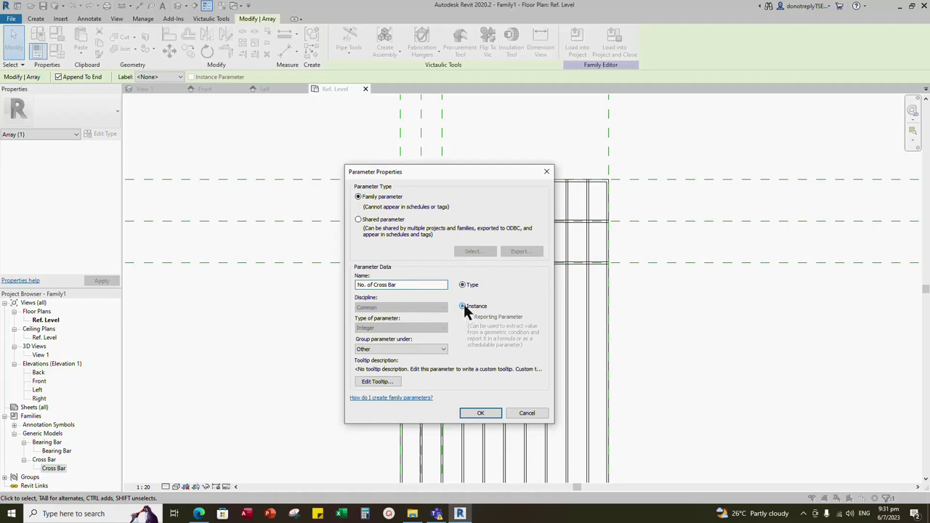
{"action": "left_click", "coordinate": [476, 413]}
Give the No. of Cross Bar parameter the formula Span/Cross Bar Spacing and apply it to the family.
{"action": "scroll", "coordinate": [342, 357], "scroll_direction": "down", "scroll_amount": 1}
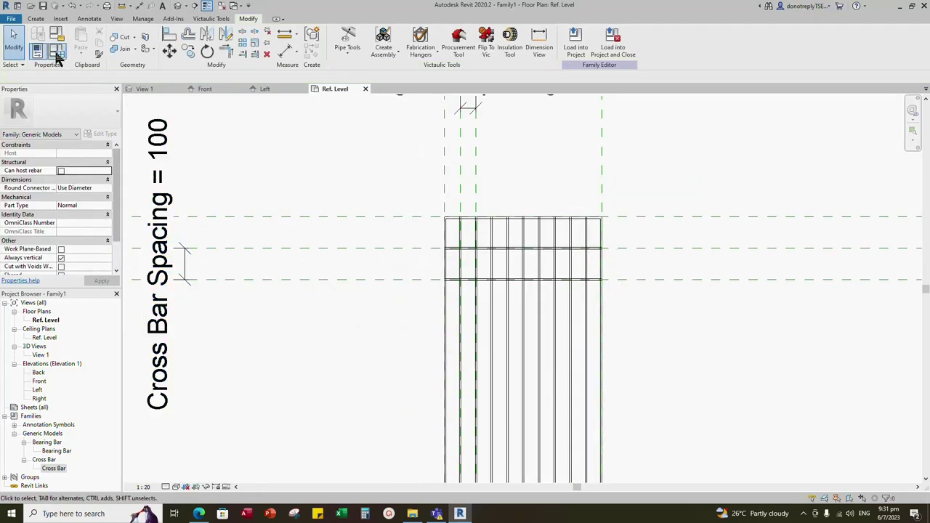
{"action": "left_click", "coordinate": [57, 53]}
{"action": "left_click", "coordinate": [199, 291]}
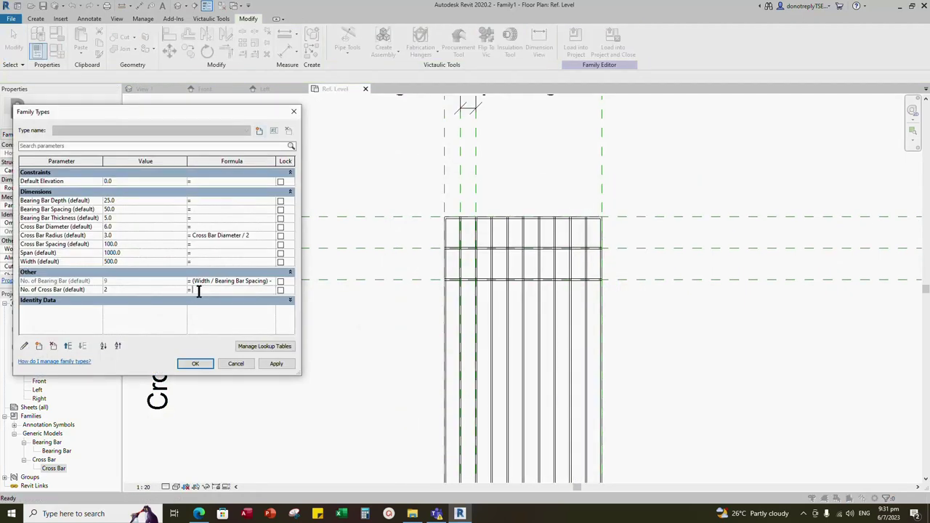
{"action": "type", "text": "Sp"}
{"action": "type", "text": "an/Cross Bar Spacing"}
{"action": "left_click", "coordinate": [276, 363]}
{"action": "left_click", "coordinate": [195, 363]}
Check the cross bars at the frame's lower edge and change the No. of Cross Bar formula to (Span / Cross Bar Spacing) - 1.
{"action": "scroll", "coordinate": [608, 349], "scroll_direction": "down", "scroll_amount": 2}
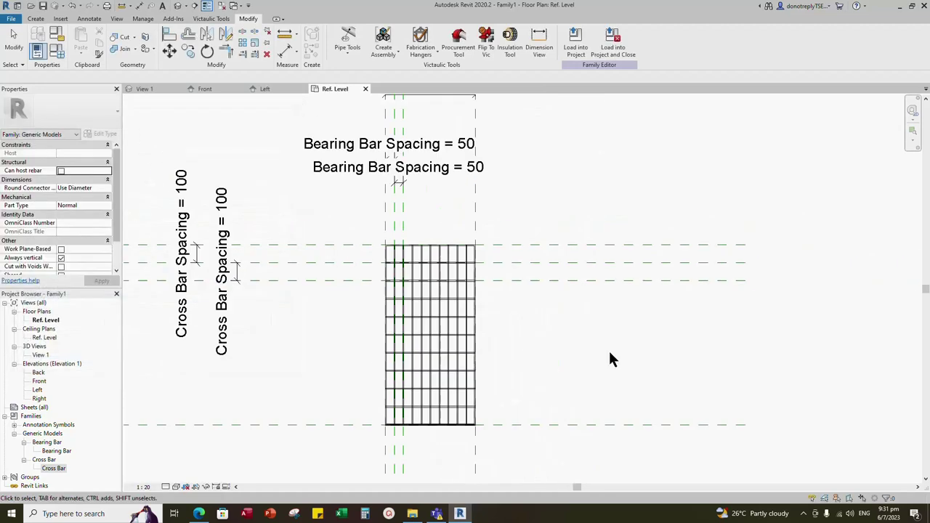
{"action": "scroll", "coordinate": [608, 349], "scroll_direction": "up", "scroll_amount": 2}
{"action": "scroll", "coordinate": [427, 317], "scroll_direction": "up", "scroll_amount": 2}
{"action": "scroll", "coordinate": [226, 419], "scroll_direction": "up", "scroll_amount": 3}
{"action": "scroll", "coordinate": [246, 407], "scroll_direction": "down", "scroll_amount": 2}
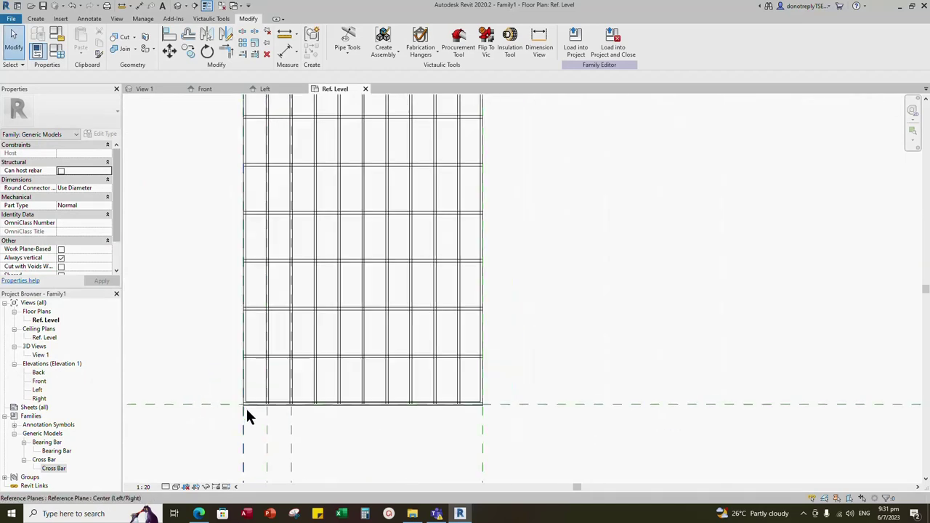
{"action": "scroll", "coordinate": [349, 416], "scroll_direction": "down", "scroll_amount": 3}
{"action": "scroll", "coordinate": [357, 342], "scroll_direction": "up", "scroll_amount": 1}
{"action": "left_click", "coordinate": [57, 34]}
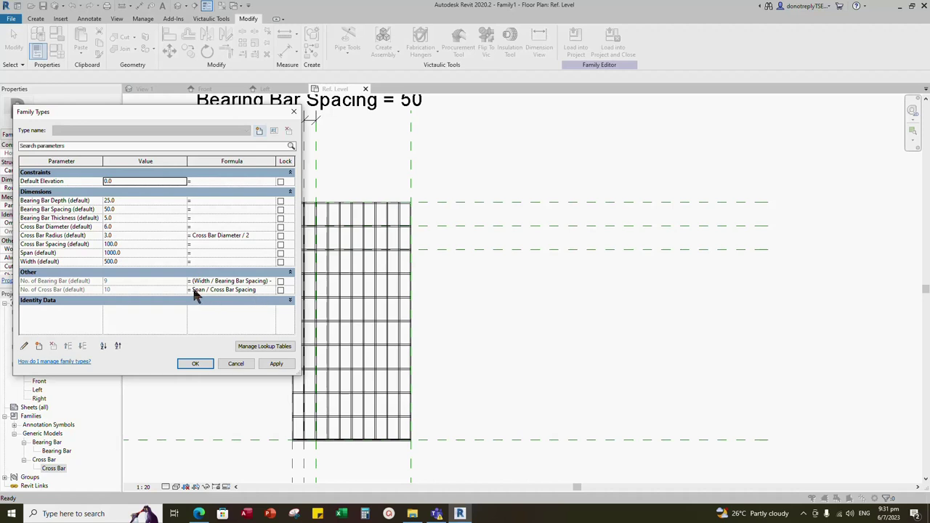
{"action": "left_click", "coordinate": [196, 290]}
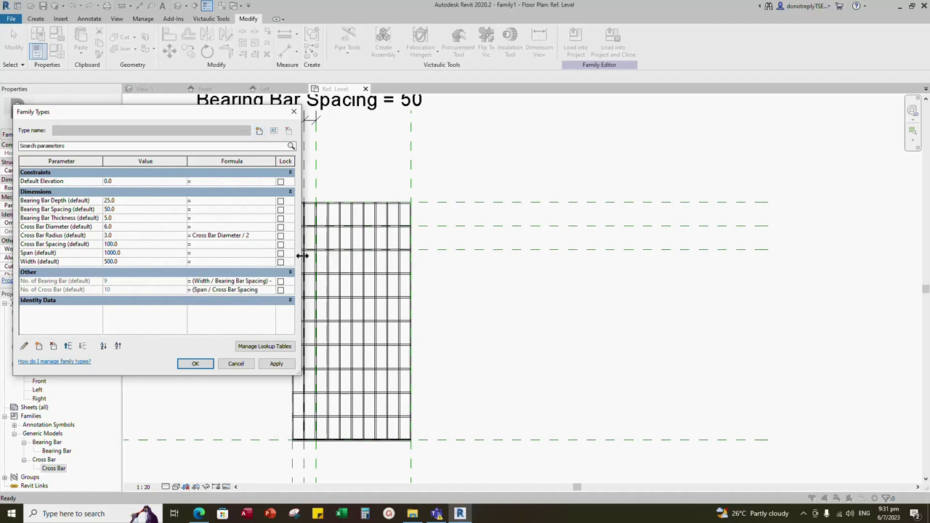
{"action": "left_click_drag", "start_coordinate": [297, 286], "coordinate": [352, 287]}
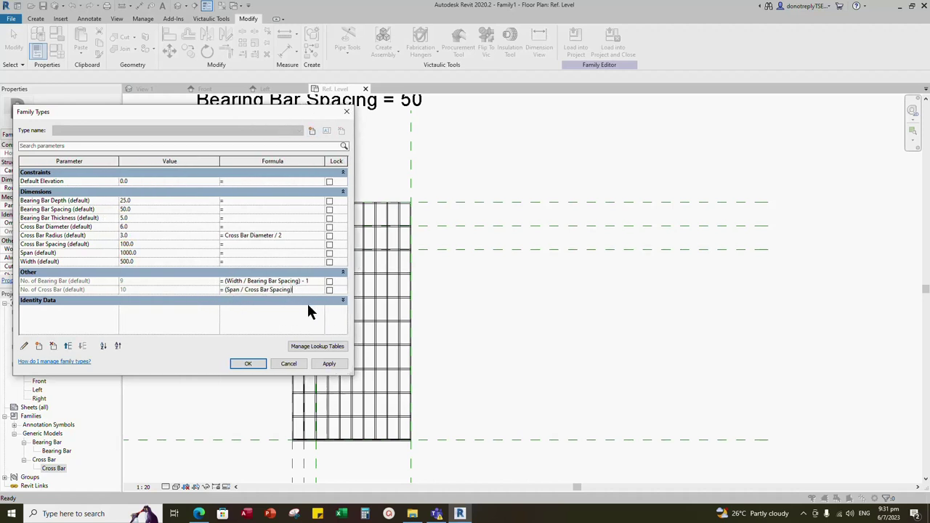
{"action": "left_click", "coordinate": [329, 363]}
{"action": "left_click", "coordinate": [248, 363]}
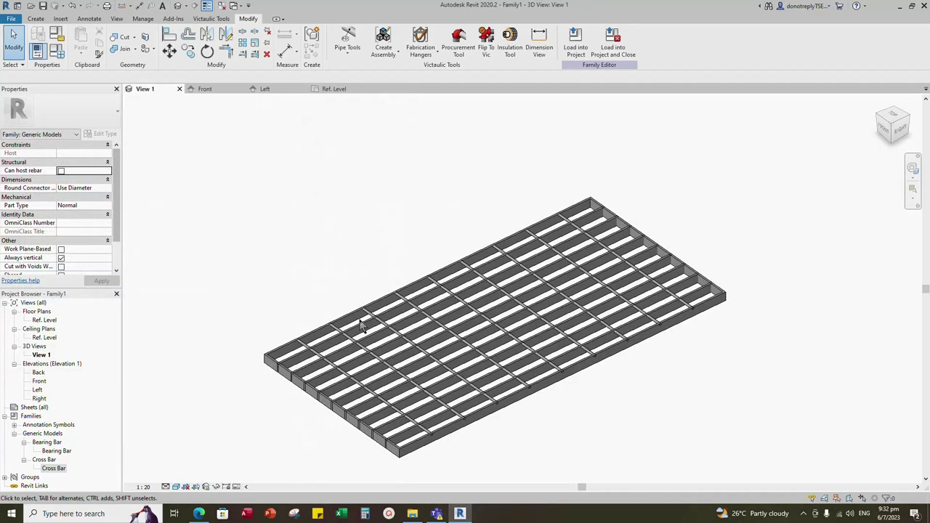
Inspect the grating in 3D view View 1 and set its Width parameter to 800 to test the bearing bar array.
{"action": "scroll", "coordinate": [361, 324], "scroll_direction": "down", "scroll_amount": 3}
{"action": "middle_click_drag", "start_coordinate": [625, 414], "coordinate": [635, 401], "text": "shift"}
{"action": "scroll", "coordinate": [636, 399], "scroll_direction": "up", "scroll_amount": 3}
{"action": "scroll", "coordinate": [499, 388], "scroll_direction": "down", "scroll_amount": 1}
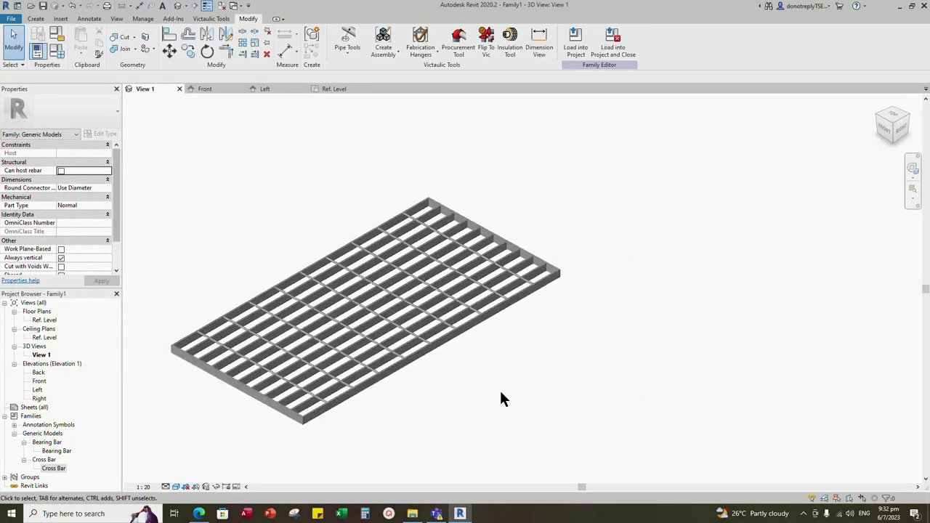
{"action": "scroll", "coordinate": [500, 388], "scroll_direction": "up", "scroll_amount": 2}
{"action": "left_click", "coordinate": [57, 52]}
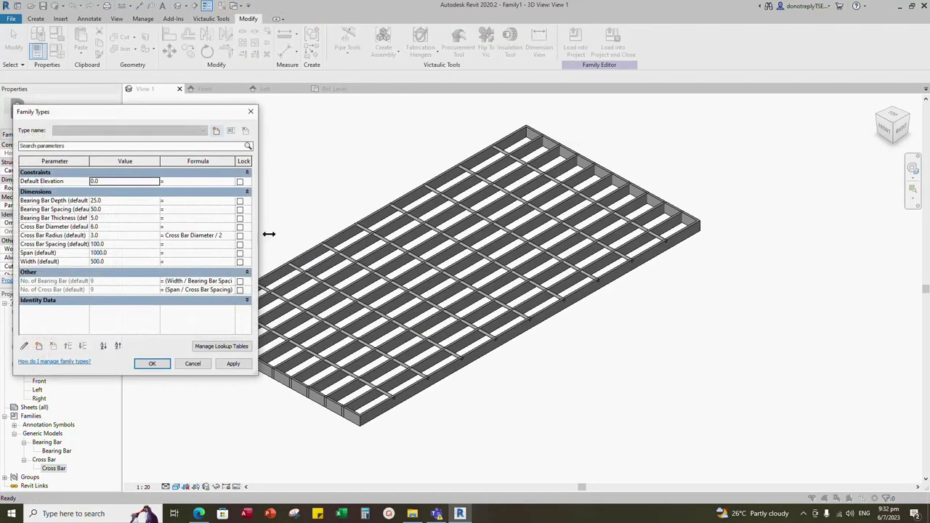
{"action": "left_click", "coordinate": [111, 261]}
{"action": "left_click_drag", "start_coordinate": [110, 261], "coordinate": [63, 274]}
{"action": "type", "text": "800"}
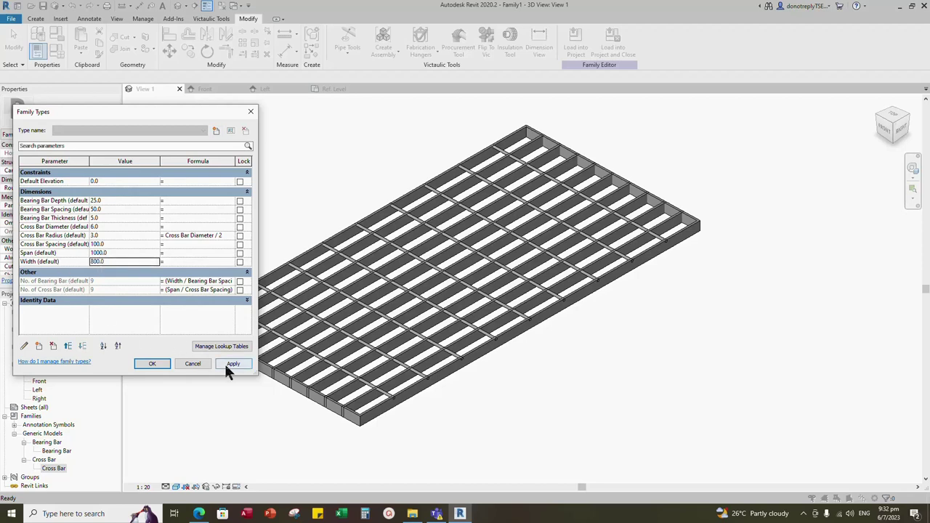
{"action": "left_click", "coordinate": [225, 363]}
Set the grating's Span parameter to 1500 and apply it to test the cross bar array.
{"action": "left_click_drag", "start_coordinate": [105, 252], "coordinate": [59, 267]}
{"action": "type", "text": "18"}
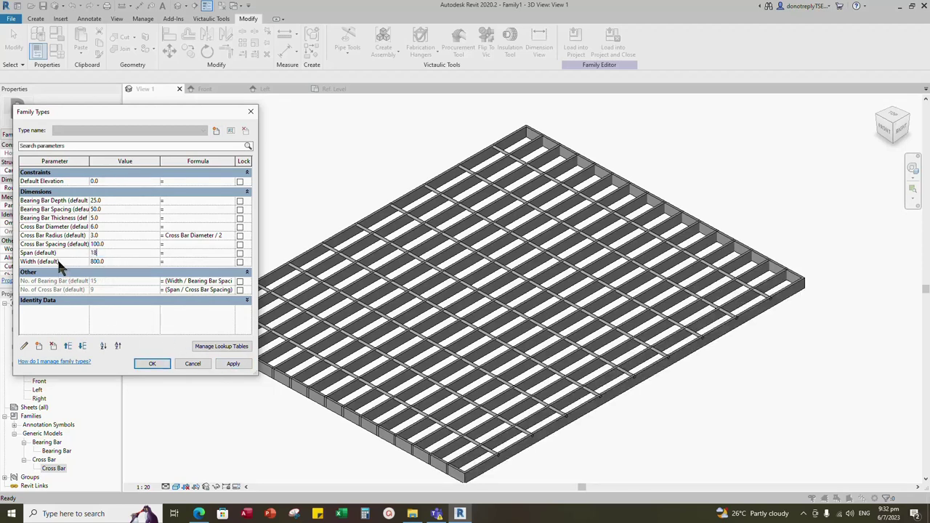
{"action": "type", "text": "500"}
{"action": "left_click", "coordinate": [233, 364]}
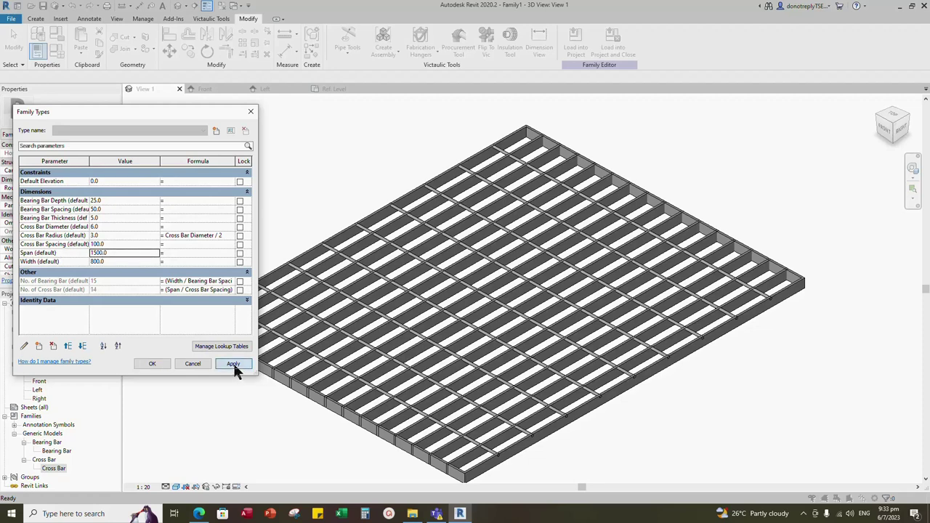